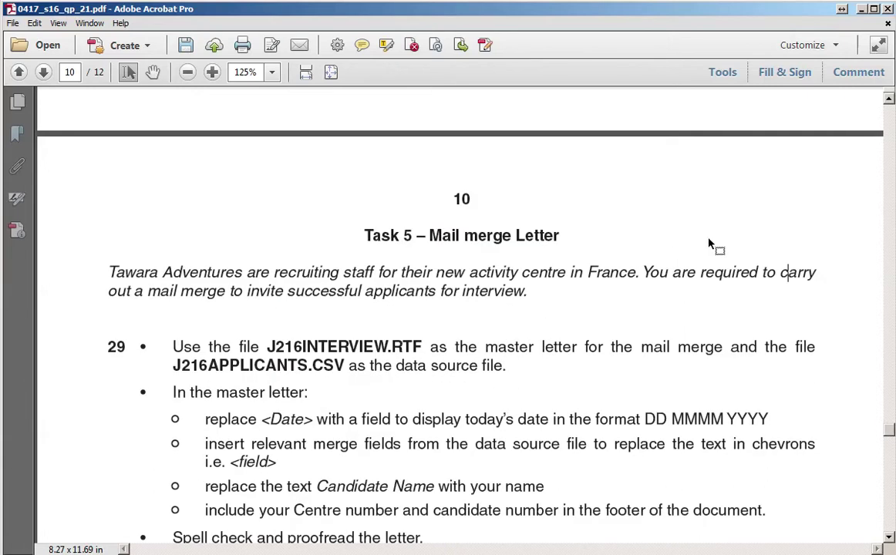
Highlight the file name J216INTERVIEW.RTF in yellow in the Acrobat task sheet
{"action": "scroll", "coordinate": [707, 242], "scroll_direction": "down", "scroll_amount": 2}
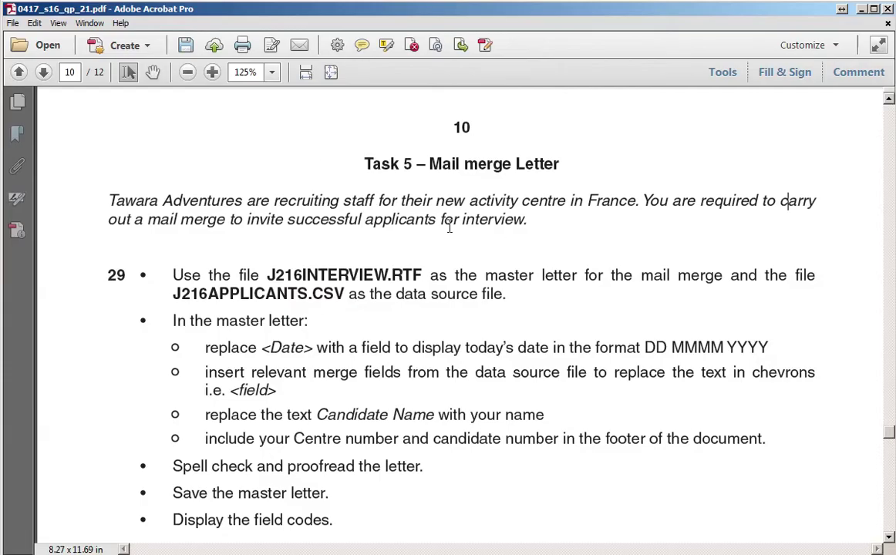
{"action": "scroll", "coordinate": [582, 323], "scroll_direction": "down", "scroll_amount": 1}
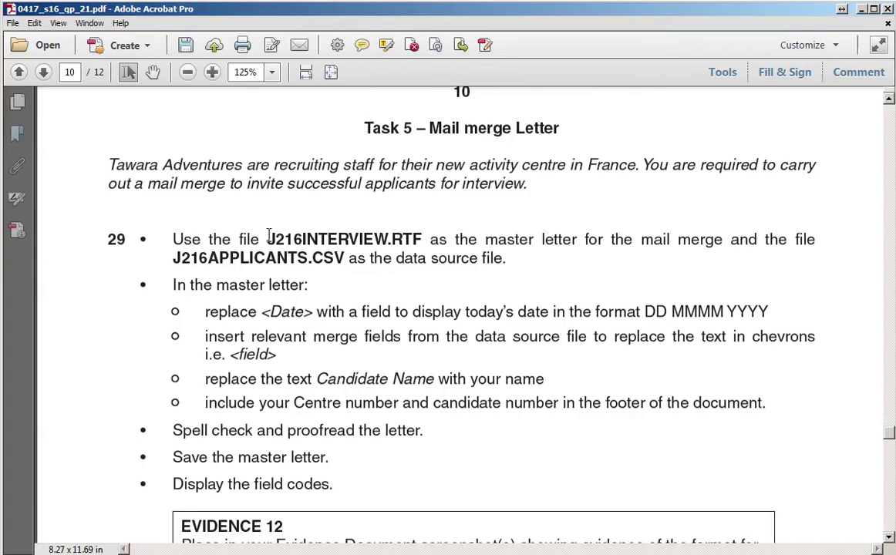
{"action": "left_click_drag", "start_coordinate": [269, 238], "coordinate": [354, 238]}
{"action": "left_click_drag", "start_coordinate": [269, 238], "coordinate": [426, 240]}
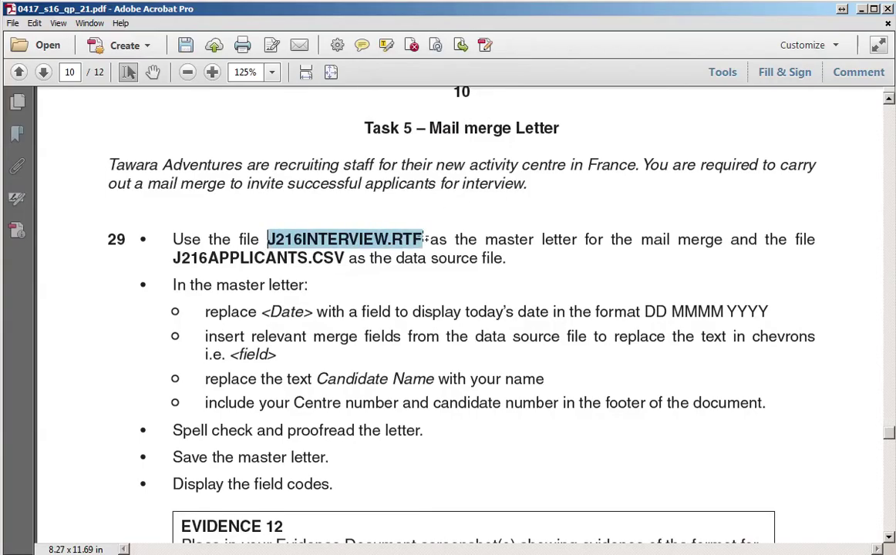
{"action": "left_click", "coordinate": [387, 45]}
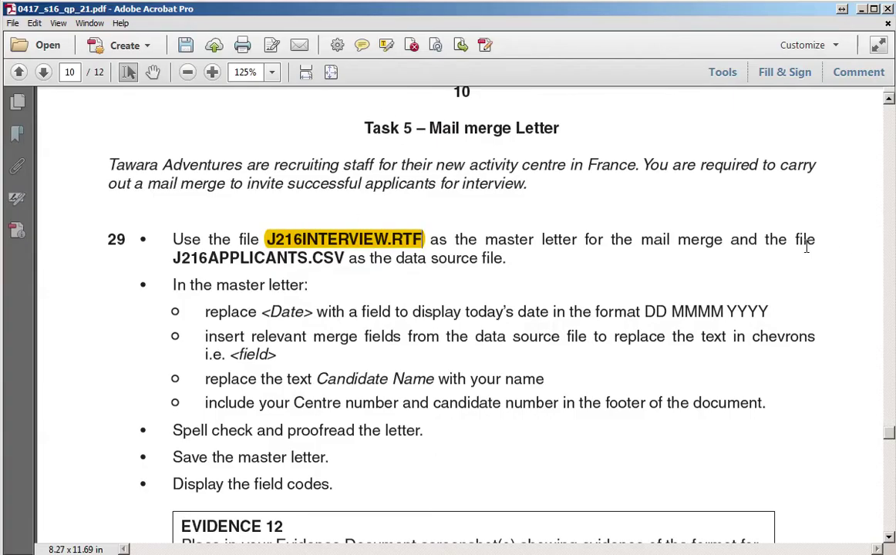
Highlight J216APPLICANTS.CSV, then open J216INTERVIEW.rtf from the MailMerge folder in Word
{"action": "left_click_drag", "start_coordinate": [171, 258], "coordinate": [345, 258]}
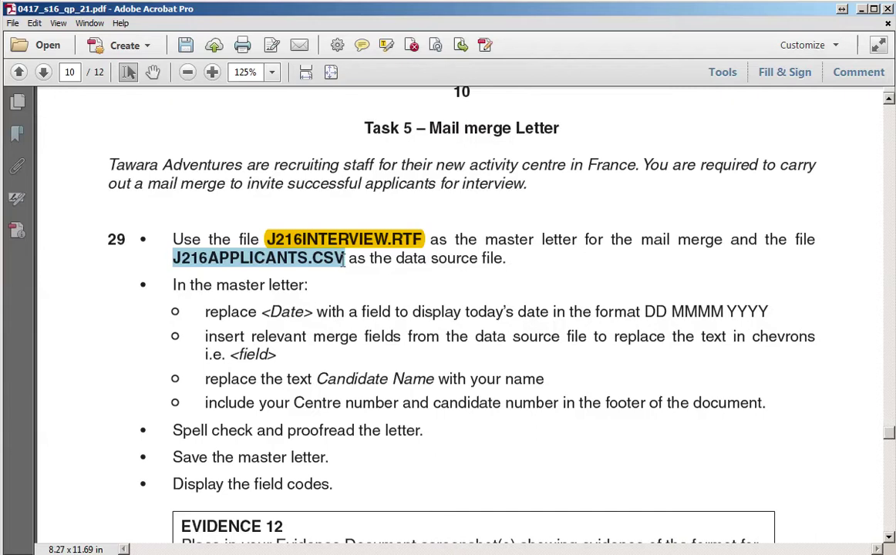
{"action": "left_click", "coordinate": [386, 45]}
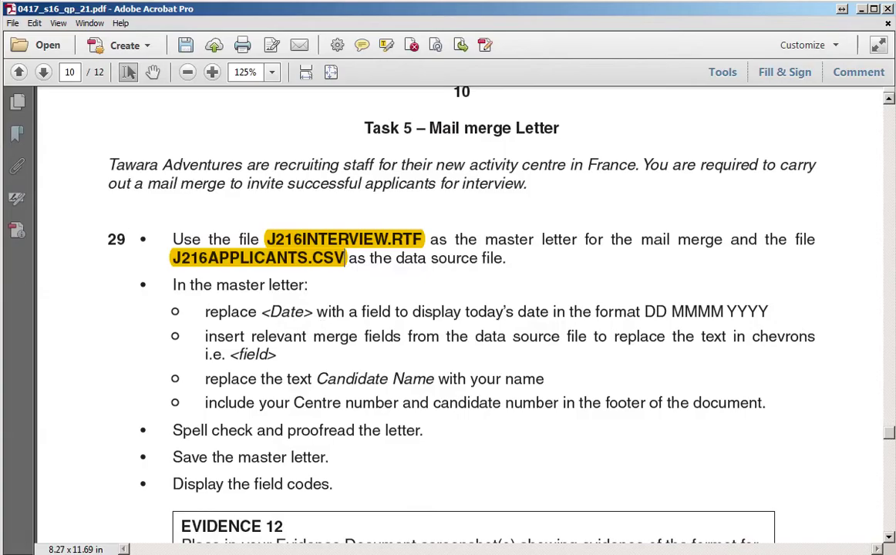
{"action": "key", "text": "alt+Tab"}
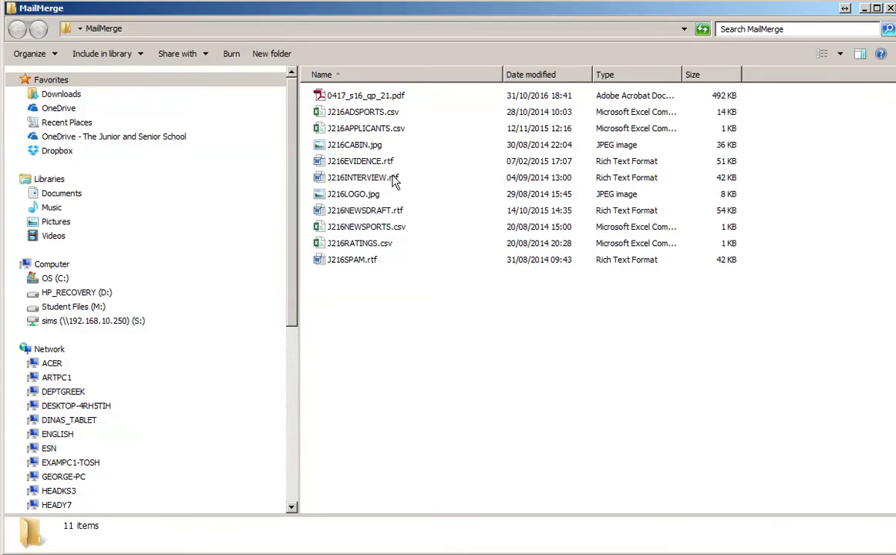
{"action": "double_click", "coordinate": [389, 184]}
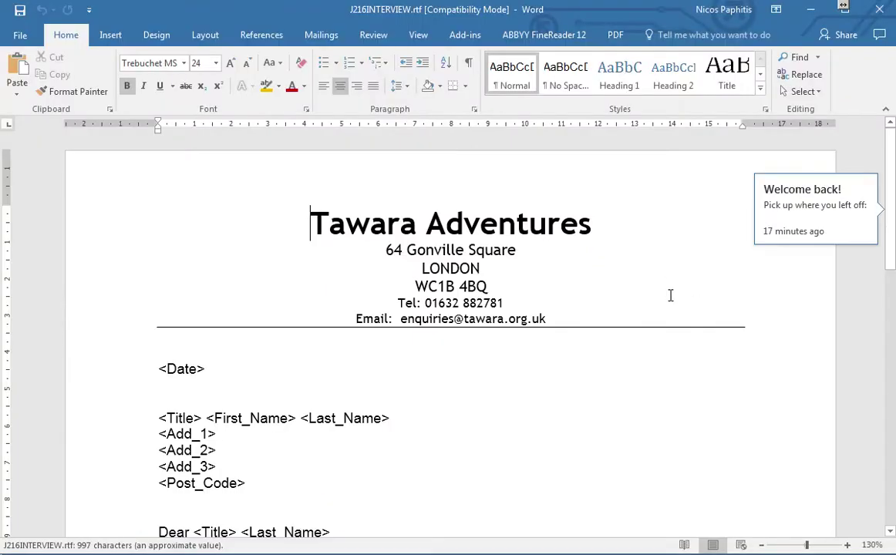
Scroll through the Tawara Adventures master letter to review its placeholders
{"action": "left_click", "coordinate": [679, 292]}
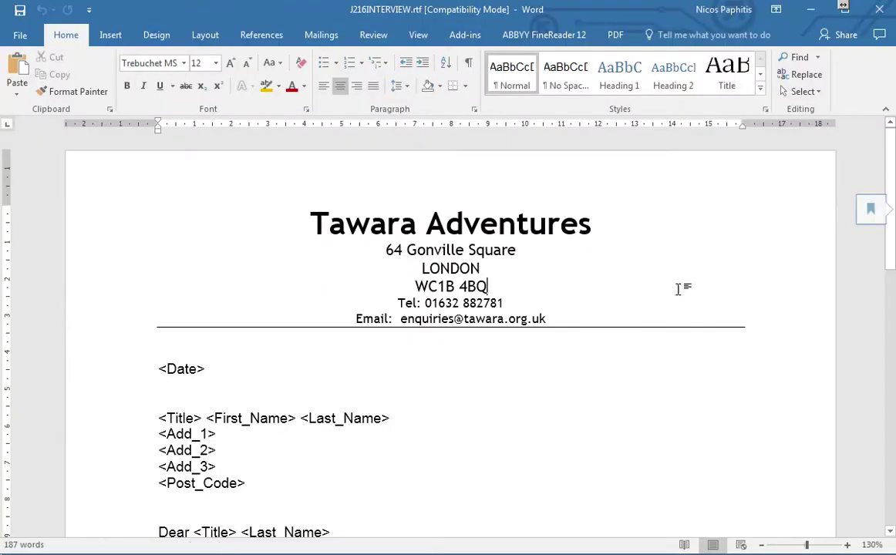
{"action": "scroll", "coordinate": [696, 284], "scroll_direction": "down", "scroll_amount": 3}
{"action": "scroll", "coordinate": [696, 284], "scroll_direction": "up", "scroll_amount": 1}
{"action": "scroll", "coordinate": [697, 283], "scroll_direction": "up", "scroll_amount": 1}
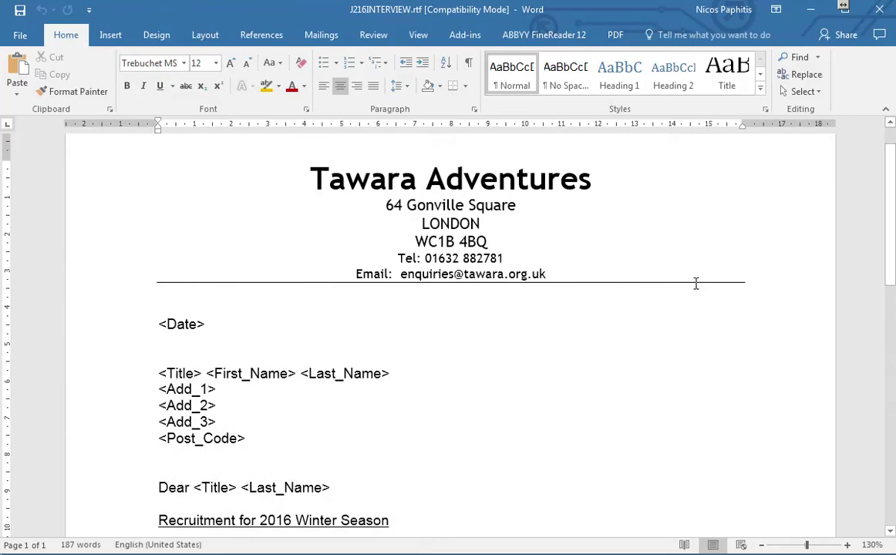
{"action": "scroll", "coordinate": [684, 304], "scroll_direction": "down", "scroll_amount": 2}
{"action": "scroll", "coordinate": [684, 300], "scroll_direction": "down", "scroll_amount": 1}
{"action": "scroll", "coordinate": [686, 303], "scroll_direction": "up", "scroll_amount": 1}
{"action": "scroll", "coordinate": [685, 302], "scroll_direction": "down", "scroll_amount": 1}
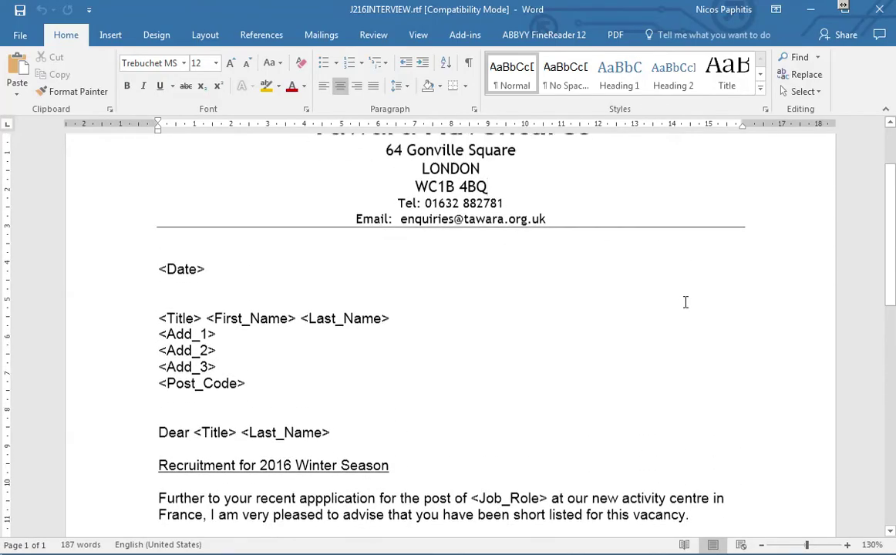
{"action": "scroll", "coordinate": [684, 303], "scroll_direction": "up", "scroll_amount": 2}
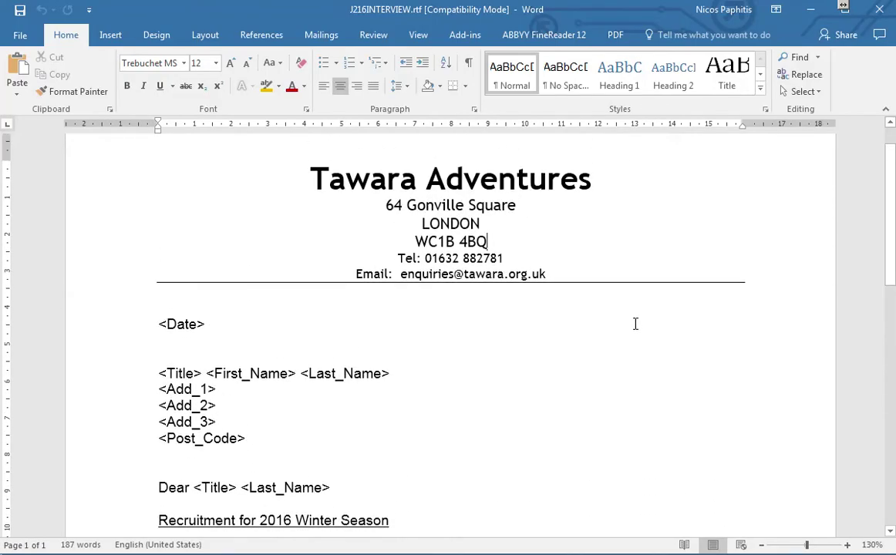
Check the <Date> placeholder, then return to the Acrobat task instructions
{"action": "left_click_drag", "start_coordinate": [160, 324], "coordinate": [205, 325]}
{"action": "left_click", "coordinate": [176, 325]}
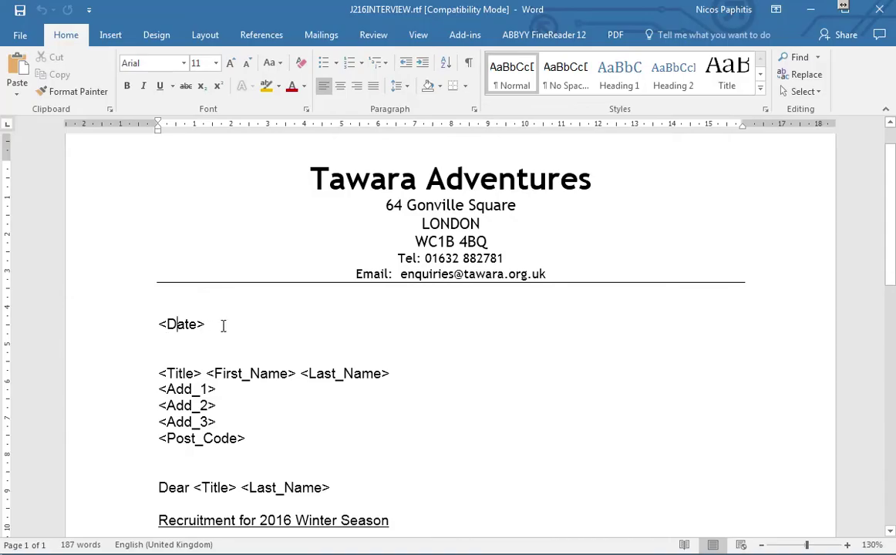
{"action": "scroll", "coordinate": [274, 332], "scroll_direction": "down", "scroll_amount": 1}
{"action": "scroll", "coordinate": [272, 339], "scroll_direction": "up", "scroll_amount": 1}
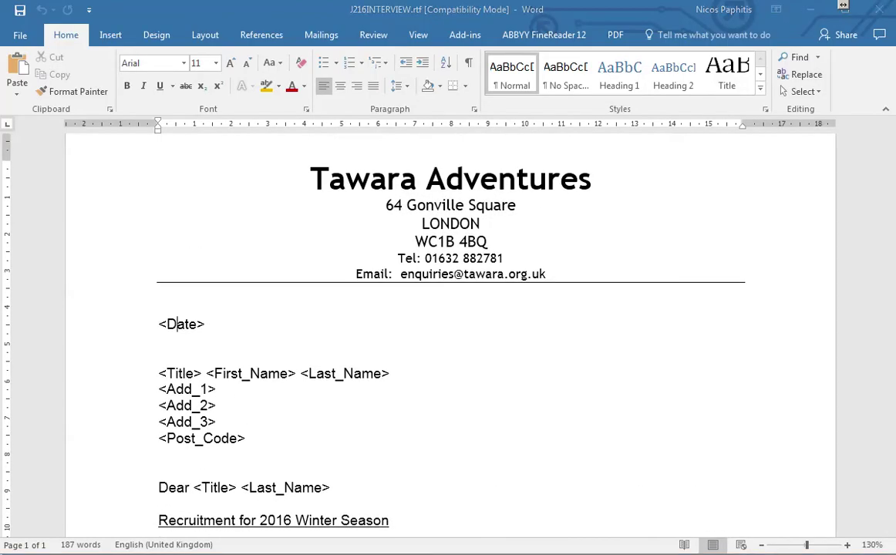
{"action": "key", "text": "alt+Tab"}
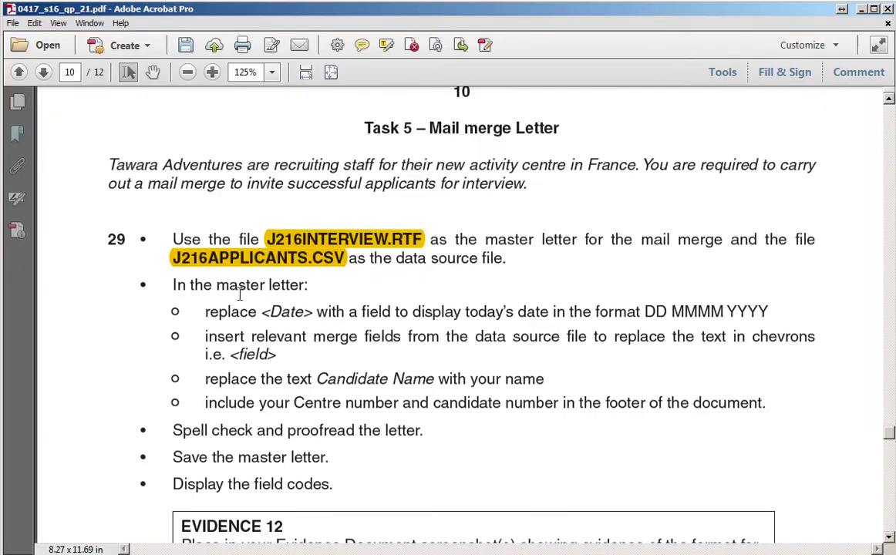
Check the <Date> instruction in the task, then select <Date> in the Word letter
{"action": "left_click_drag", "start_coordinate": [263, 313], "coordinate": [313, 312]}
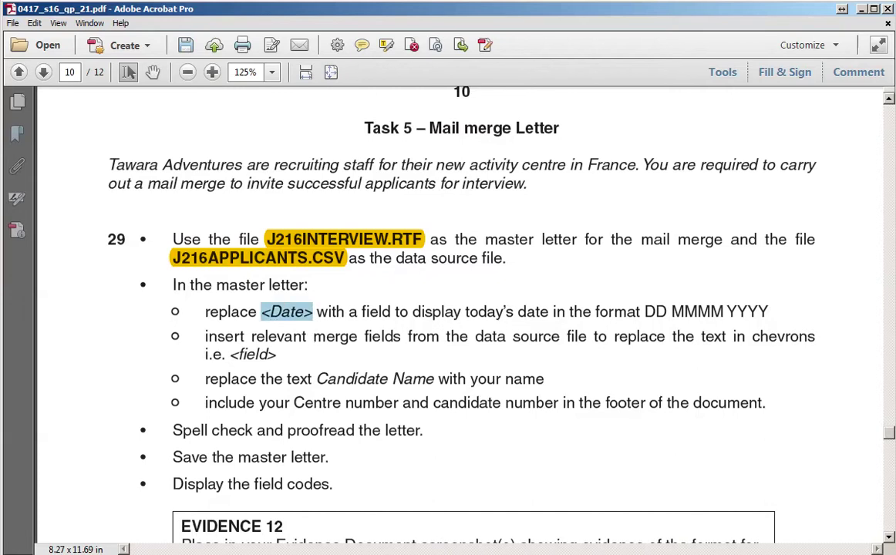
{"action": "key", "text": "alt+Tab"}
{"action": "left_click_drag", "start_coordinate": [209, 324], "coordinate": [158, 324]}
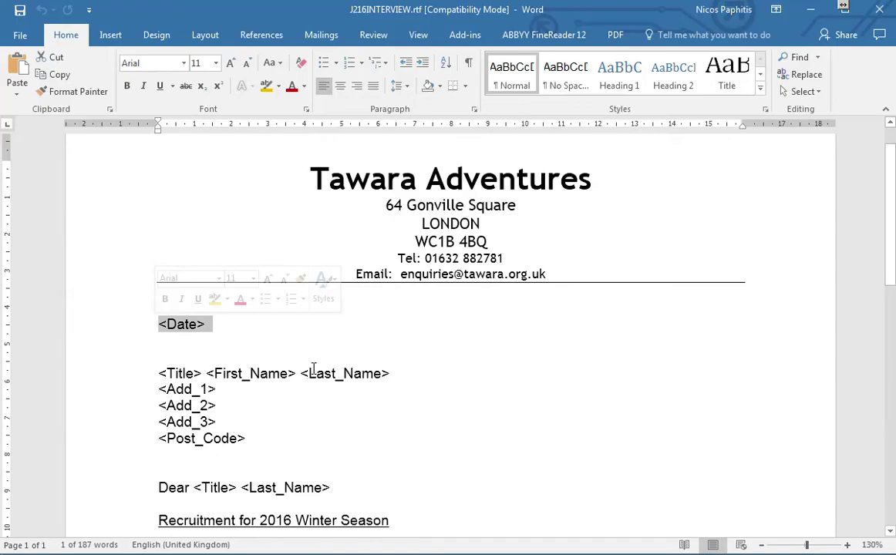
Delete the <Date> placeholder and open the Date and Time dialog from Insert
{"action": "key", "text": "Delete"}
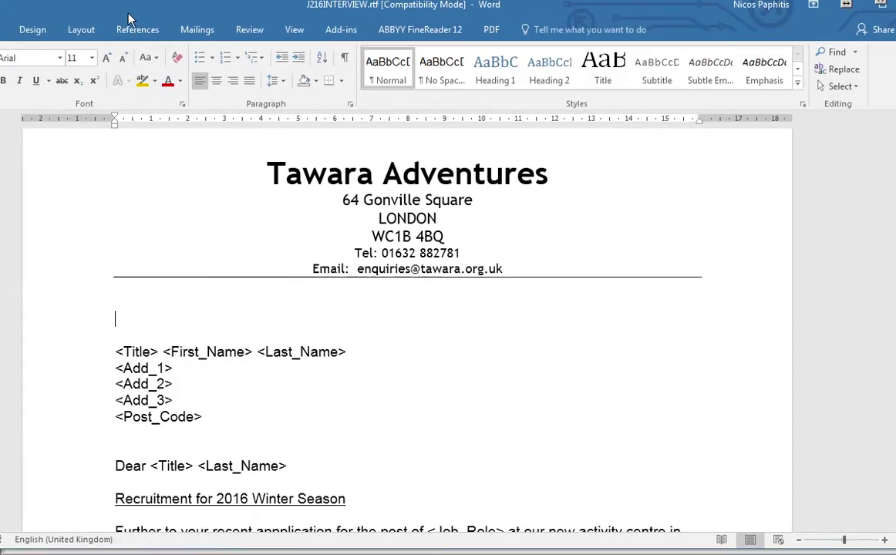
{"action": "left_click", "coordinate": [40, 33]}
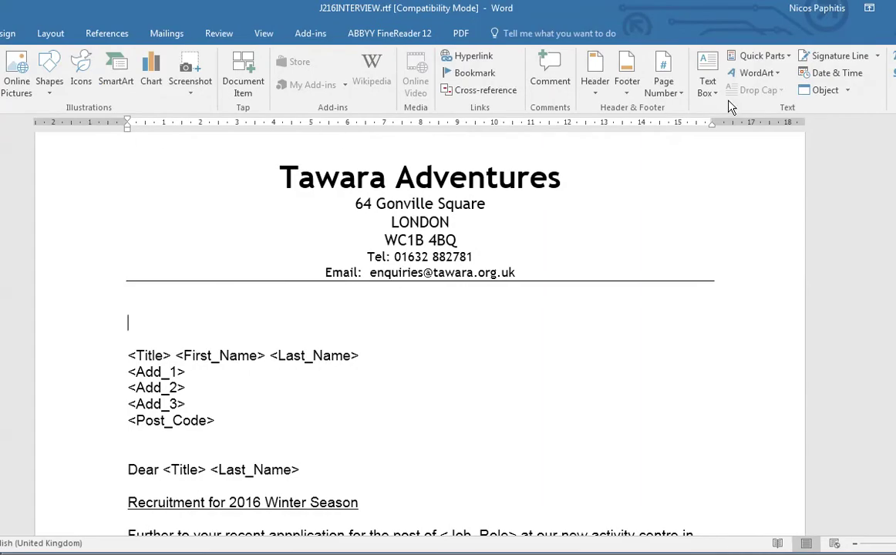
{"action": "left_click", "coordinate": [829, 73]}
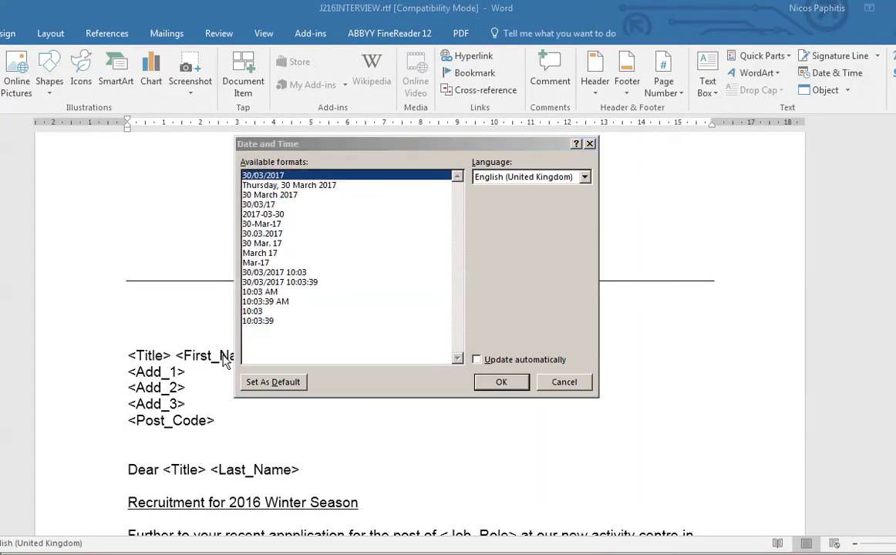
Highlight the DD MMMM YYYY format in the task and insert the date 30 March 2017
{"action": "key", "text": "alt+Tab"}
{"action": "left_click_drag", "start_coordinate": [646, 311], "coordinate": [769, 312]}
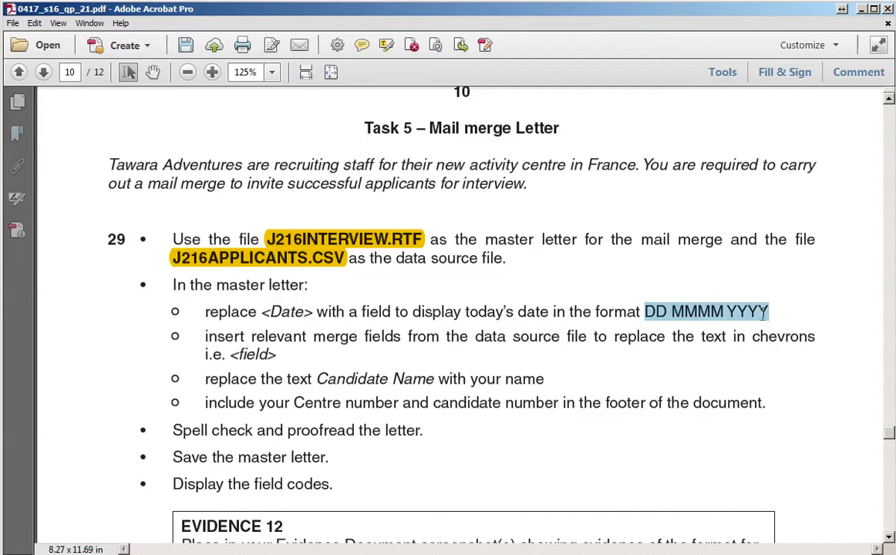
{"action": "left_click", "coordinate": [387, 45]}
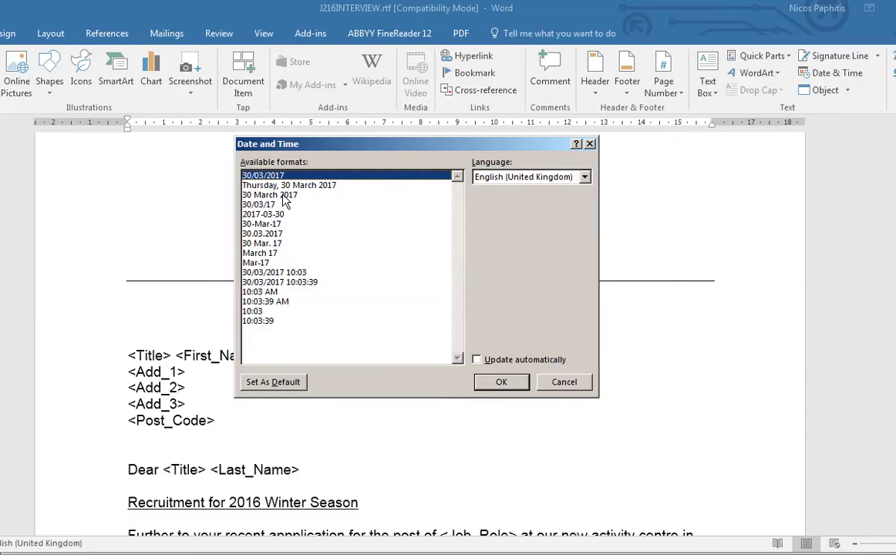
{"action": "left_click", "coordinate": [290, 196]}
{"action": "left_click", "coordinate": [501, 382]}
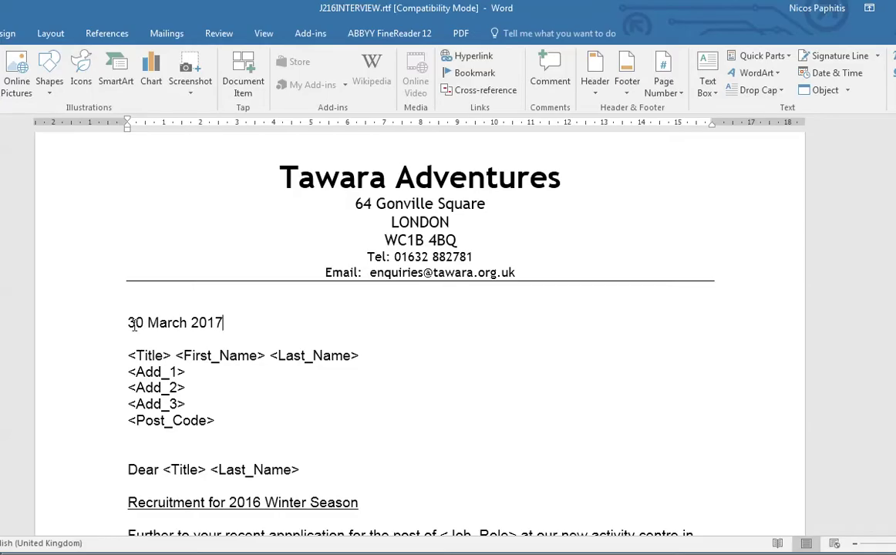
Delete the inserted plain-text date 30 March 2017 and its line
{"action": "left_click_drag", "start_coordinate": [124, 322], "coordinate": [228, 330]}
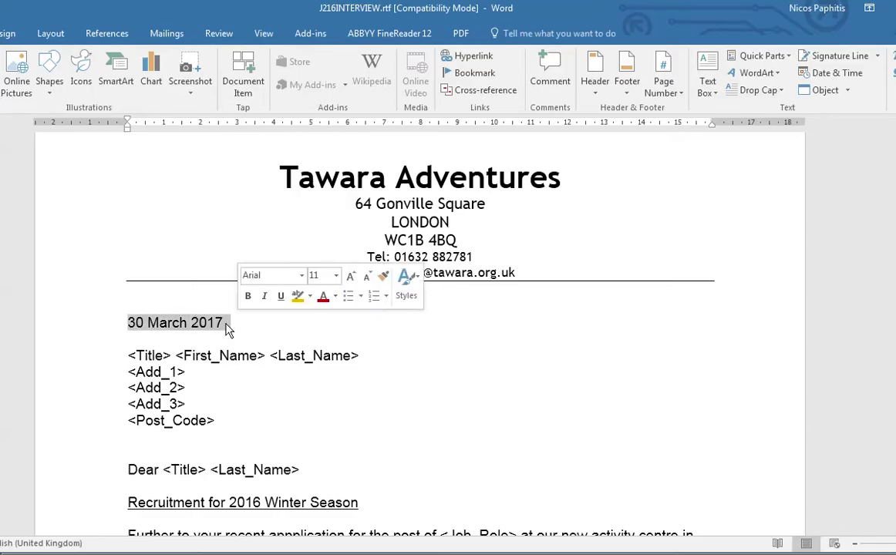
{"action": "right_click", "coordinate": [206, 322]}
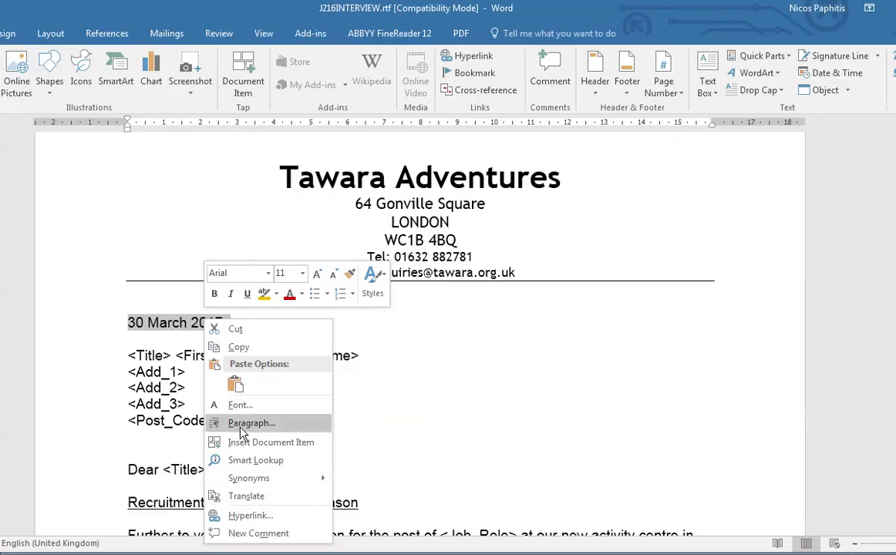
{"action": "key", "text": "Escape"}
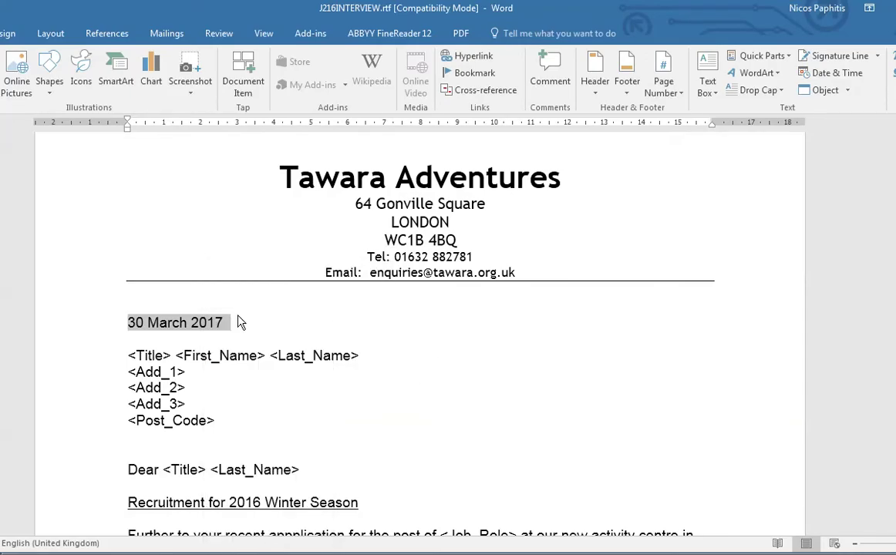
{"action": "key", "text": "Delete"}
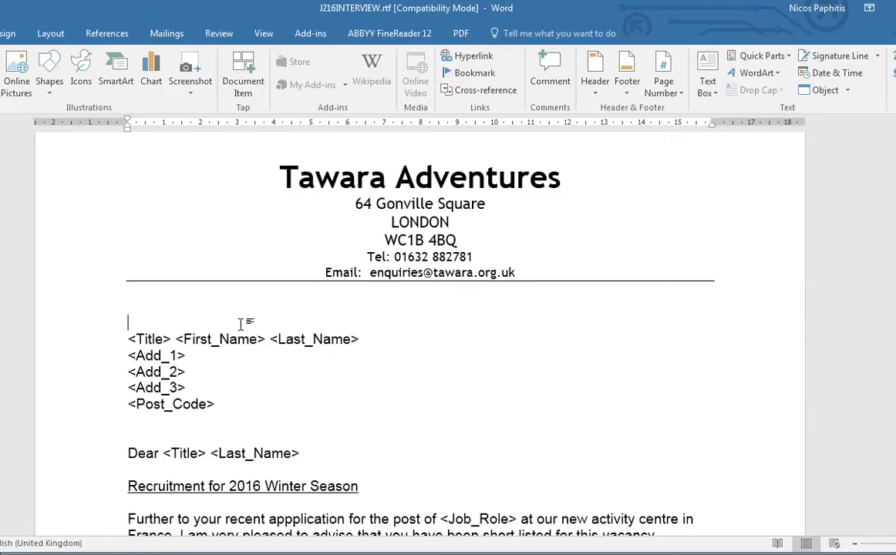
Insert a Quick Parts Date field in dd MMMM yyyy format, showing 30 March 2017
{"action": "key", "text": "Return"}
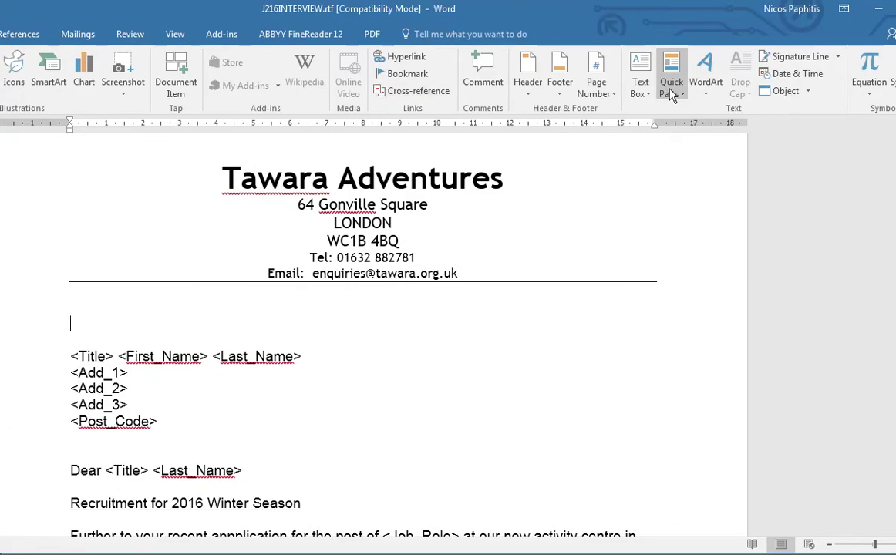
{"action": "left_click", "coordinate": [674, 93]}
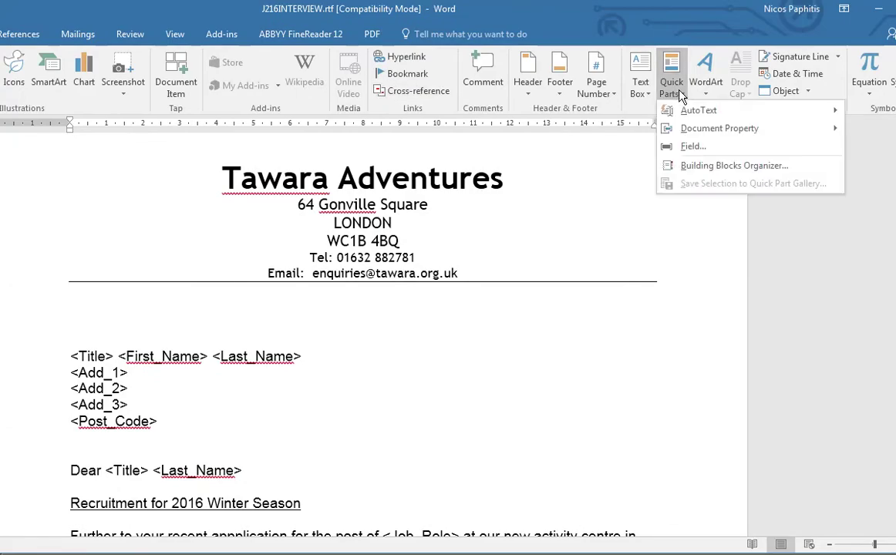
{"action": "left_click", "coordinate": [691, 147]}
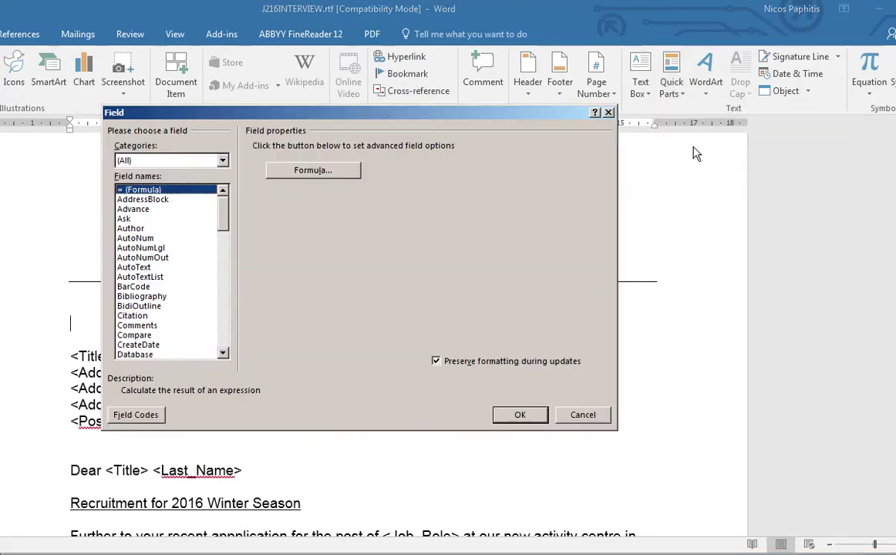
{"action": "left_click_drag", "start_coordinate": [224, 222], "coordinate": [224, 233]}
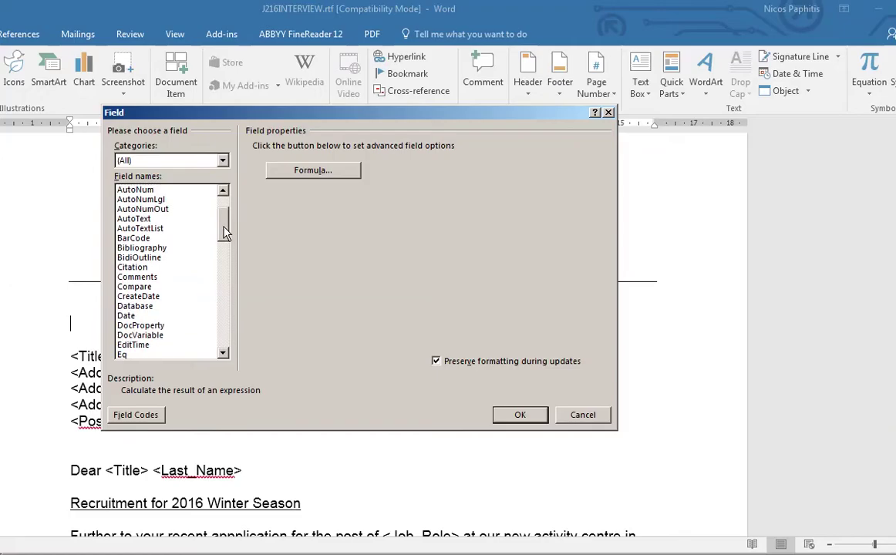
{"action": "left_click", "coordinate": [136, 316]}
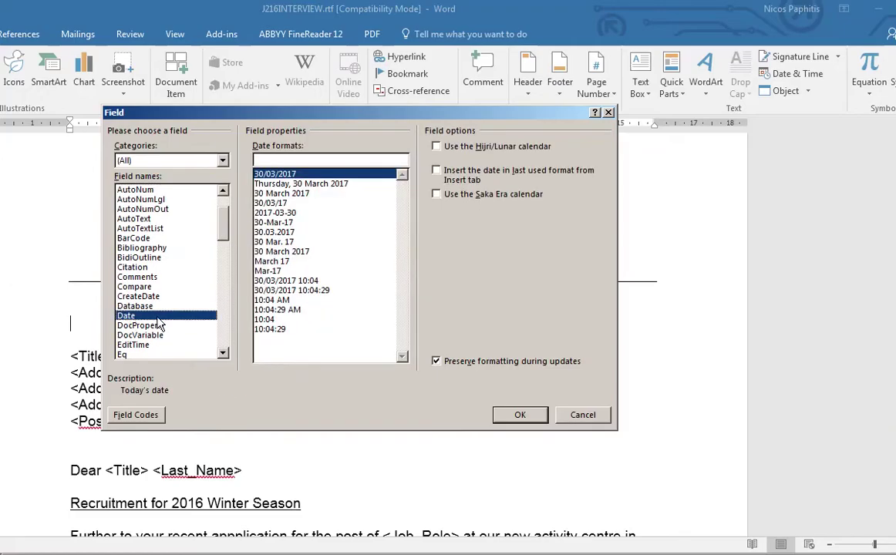
{"action": "left_click", "coordinate": [274, 194]}
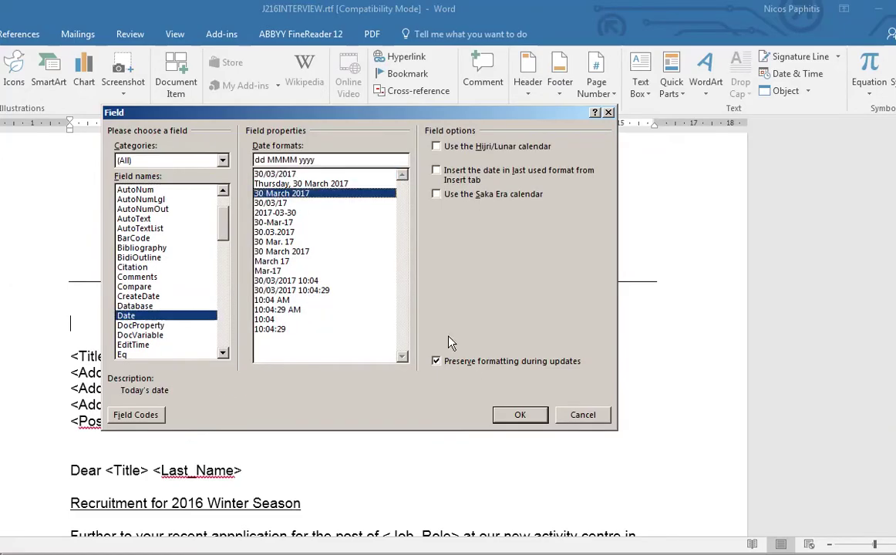
{"action": "left_click", "coordinate": [519, 417]}
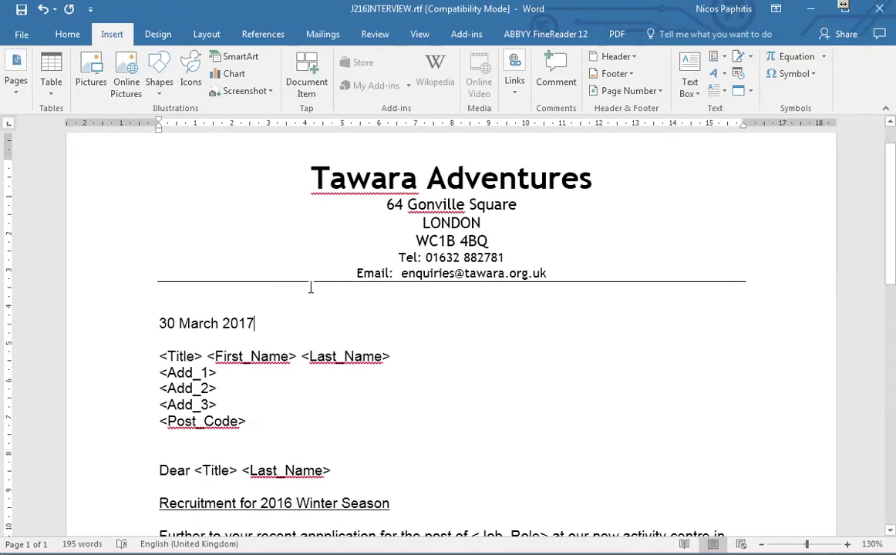
Toggle field codes to confirm the date field reads DATE \@ "dd MMMM yyyy"
{"action": "left_click", "coordinate": [221, 324]}
{"action": "right_click", "coordinate": [221, 324]}
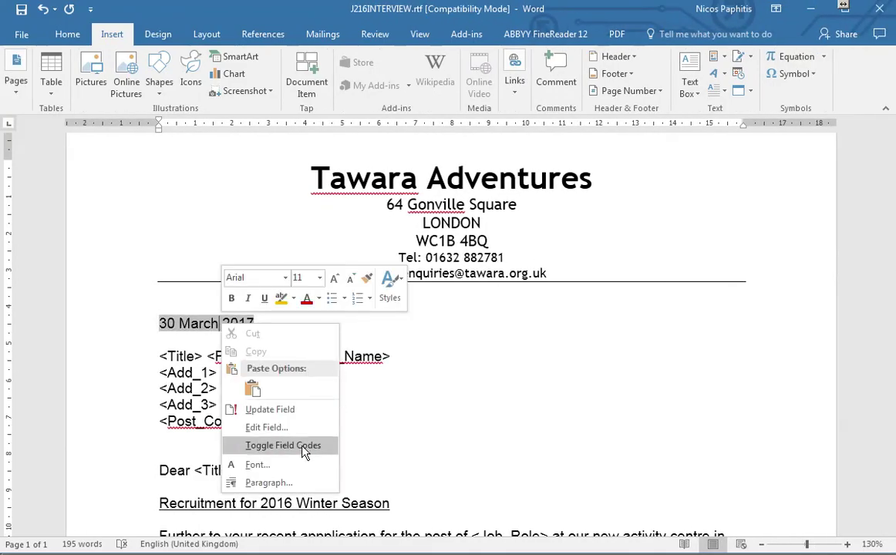
{"action": "left_click", "coordinate": [291, 446]}
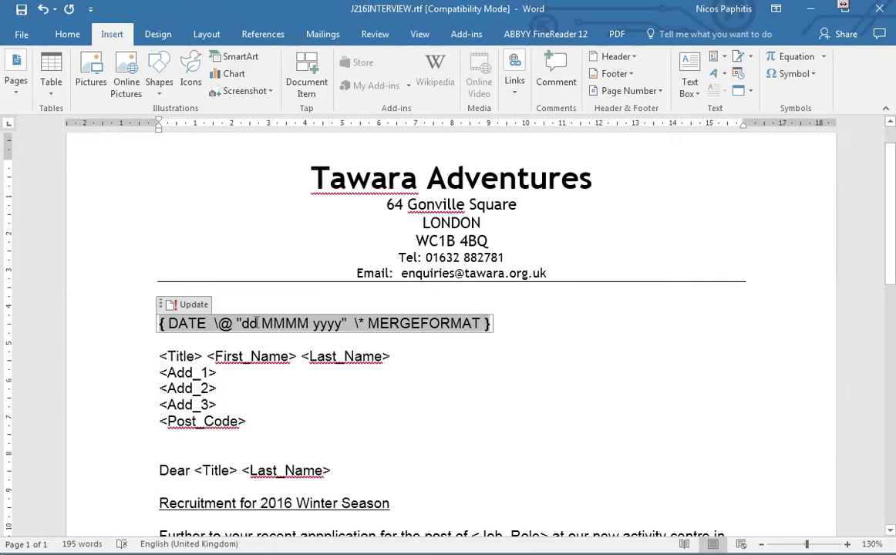
{"action": "left_click_drag", "start_coordinate": [215, 324], "coordinate": [345, 324]}
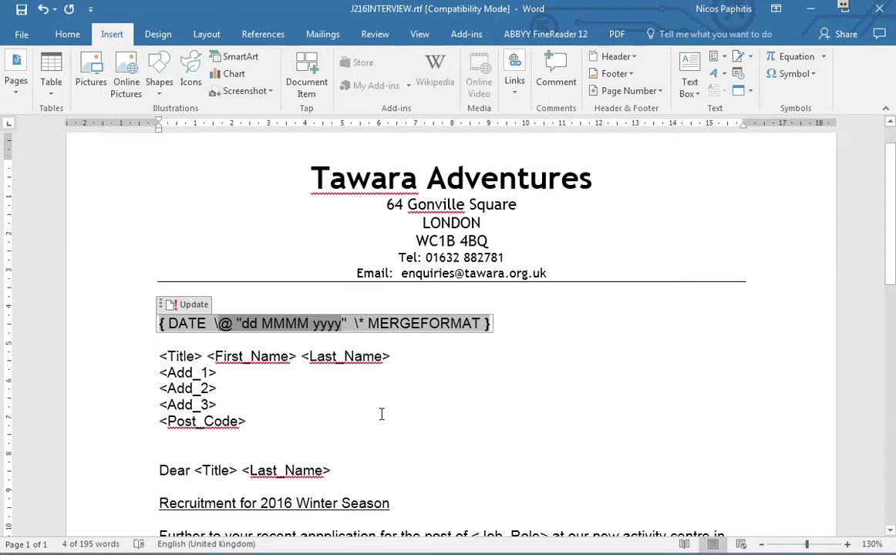
{"action": "left_click", "coordinate": [428, 388]}
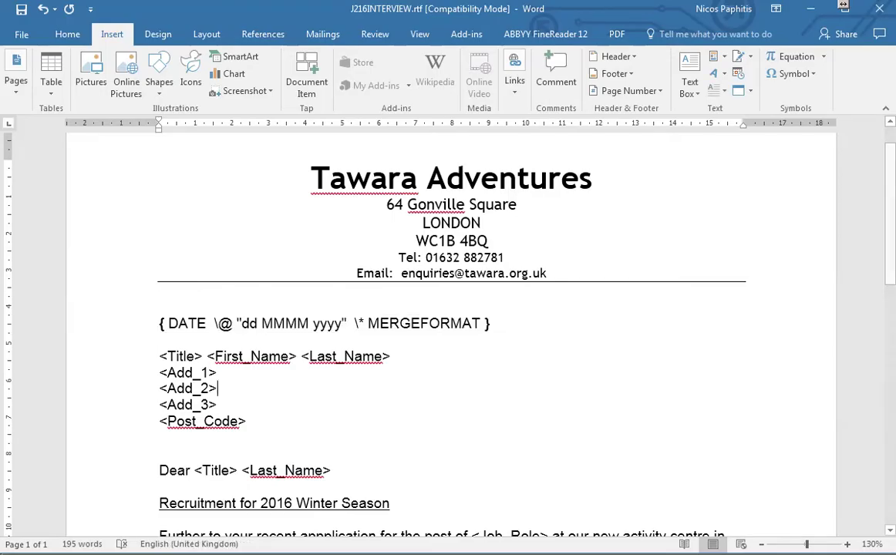
Toggle the field back to display 30 March 2017, then return to the Acrobat task
{"action": "left_click", "coordinate": [274, 323]}
{"action": "right_click", "coordinate": [278, 323]}
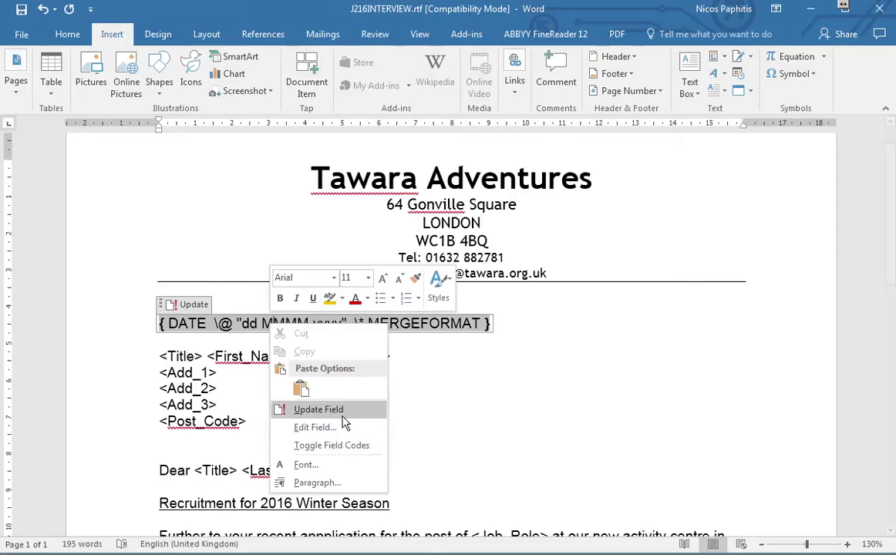
{"action": "left_click", "coordinate": [349, 448]}
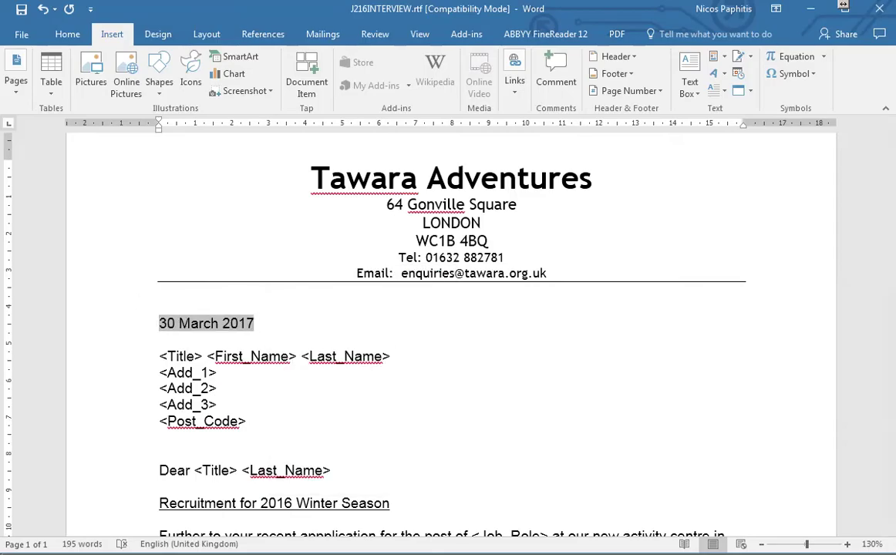
{"action": "key", "text": "alt+Tab"}
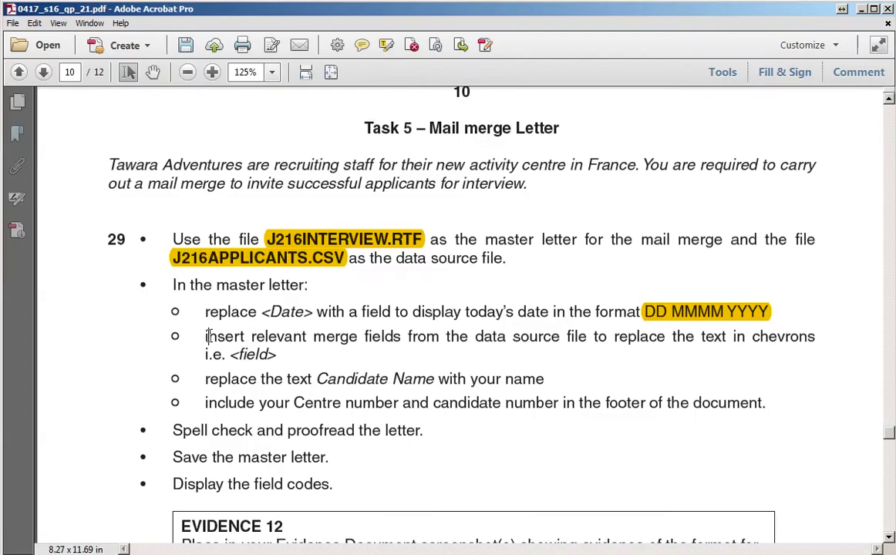
Highlight the 'insert relevant merge fields' instruction in yellow, then select the letter's address block
{"action": "left_click_drag", "start_coordinate": [207, 337], "coordinate": [286, 354]}
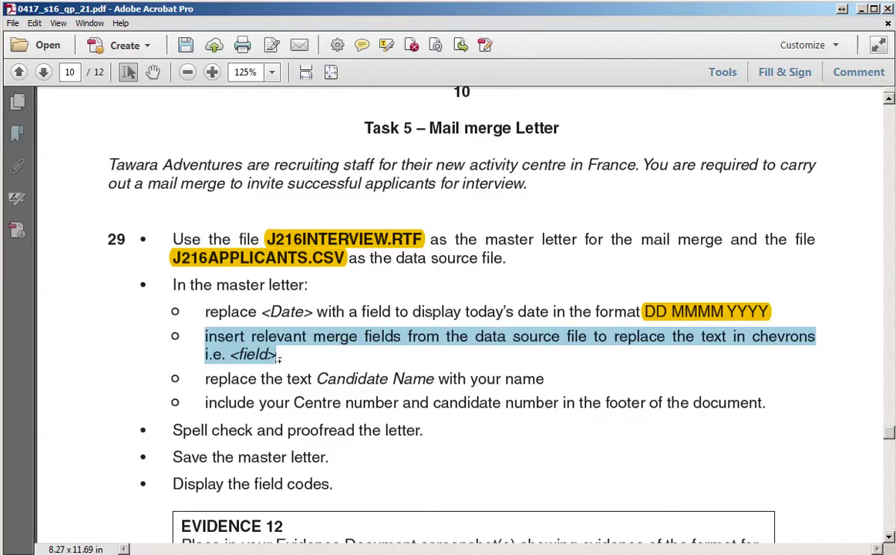
{"action": "left_click", "coordinate": [386, 45]}
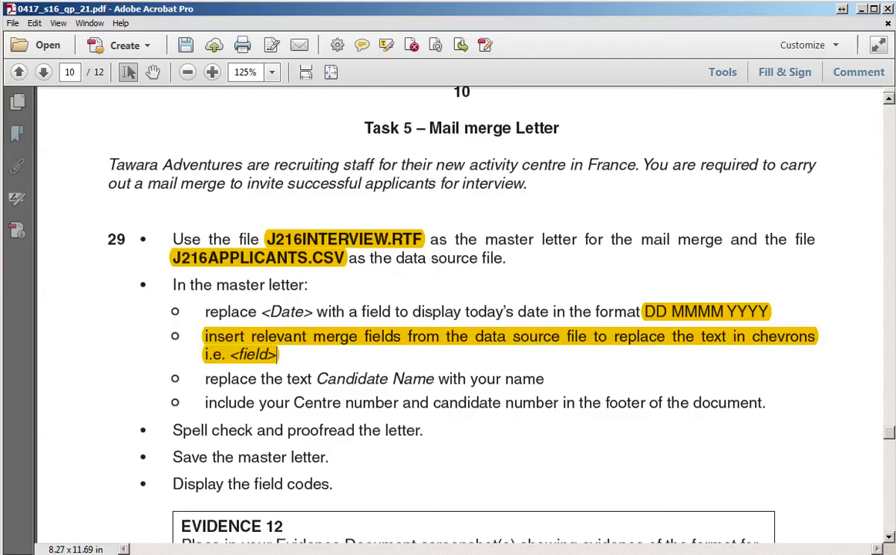
{"action": "key", "text": "alt+Tab"}
{"action": "left_click_drag", "start_coordinate": [162, 357], "coordinate": [334, 422]}
Choose Mailings > Select Recipients > Use an Existing List for the mail merge
{"action": "scroll", "coordinate": [356, 409], "scroll_direction": "down", "scroll_amount": 3}
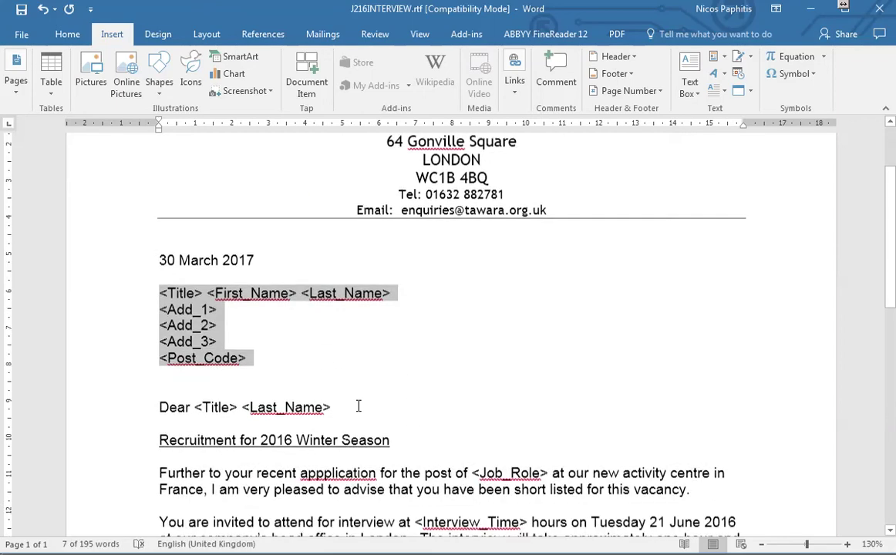
{"action": "scroll", "coordinate": [361, 414], "scroll_direction": "up", "scroll_amount": 4}
{"action": "scroll", "coordinate": [365, 427], "scroll_direction": "down", "scroll_amount": 1}
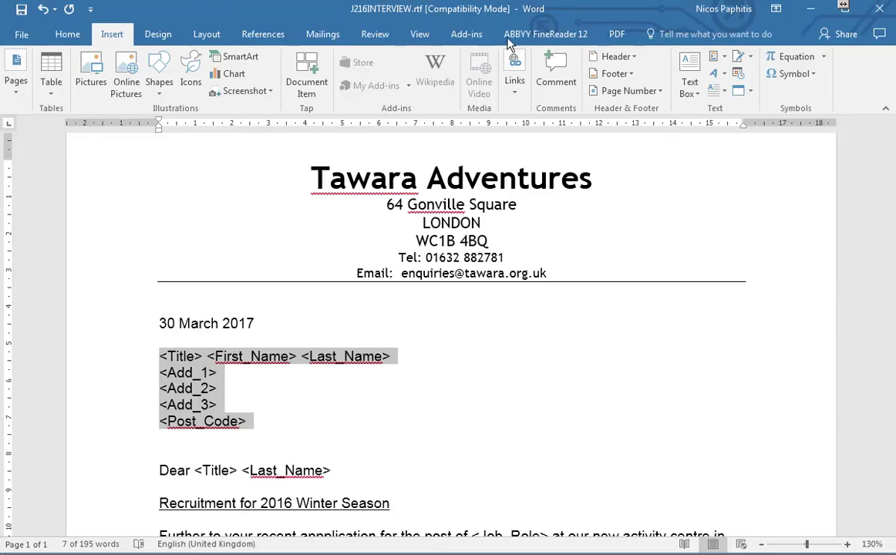
{"action": "left_click", "coordinate": [324, 35]}
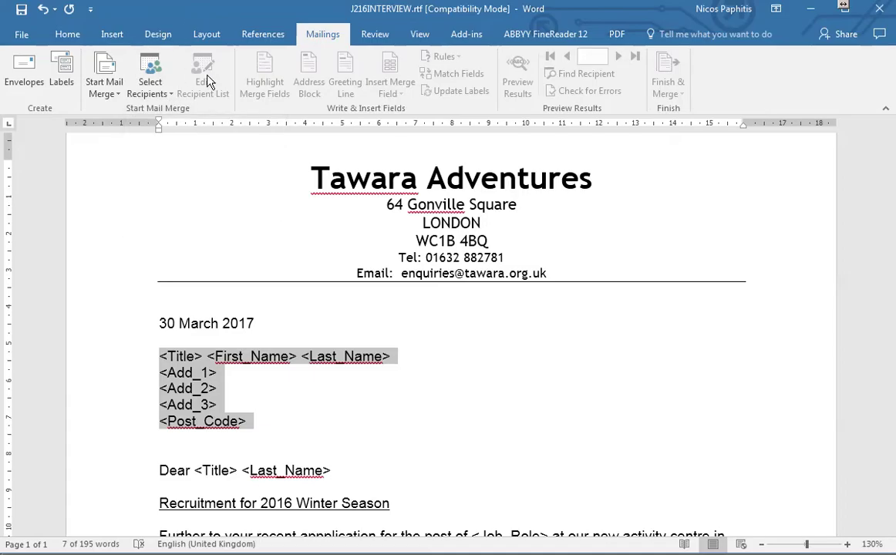
{"action": "left_click", "coordinate": [143, 88]}
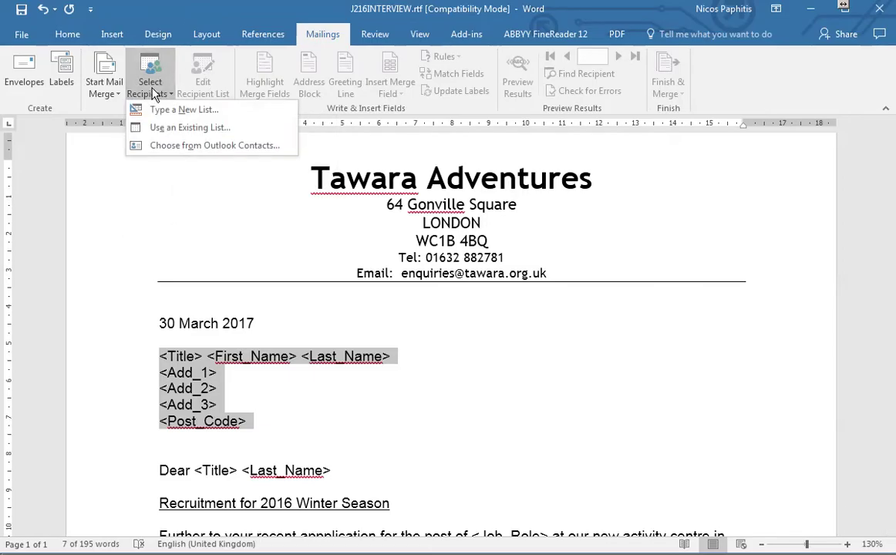
{"action": "left_click", "coordinate": [178, 136]}
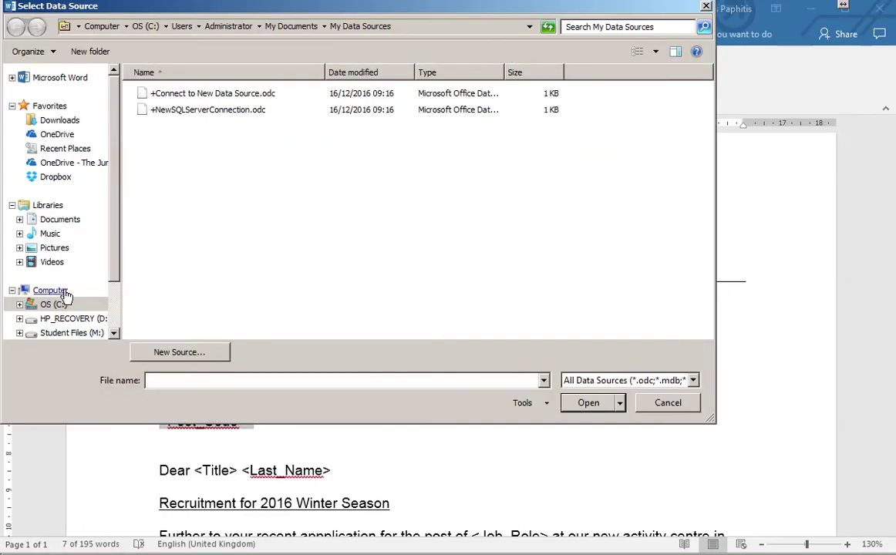
Attach J216APPLICANTS.csv from C:\Users\Administrator\Desktop\MailMerge as the recipient list
{"action": "left_click", "coordinate": [51, 304]}
{"action": "double_click", "coordinate": [178, 242]}
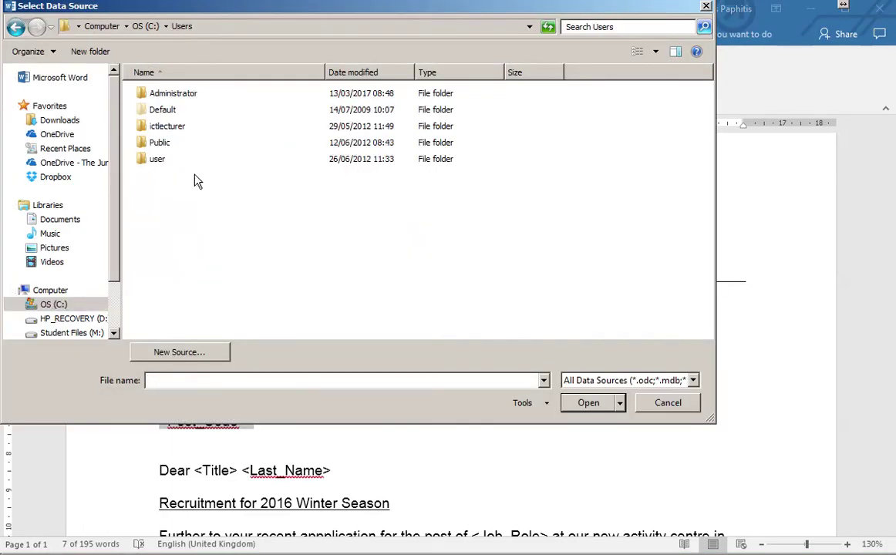
{"action": "double_click", "coordinate": [186, 93]}
{"action": "double_click", "coordinate": [168, 159]}
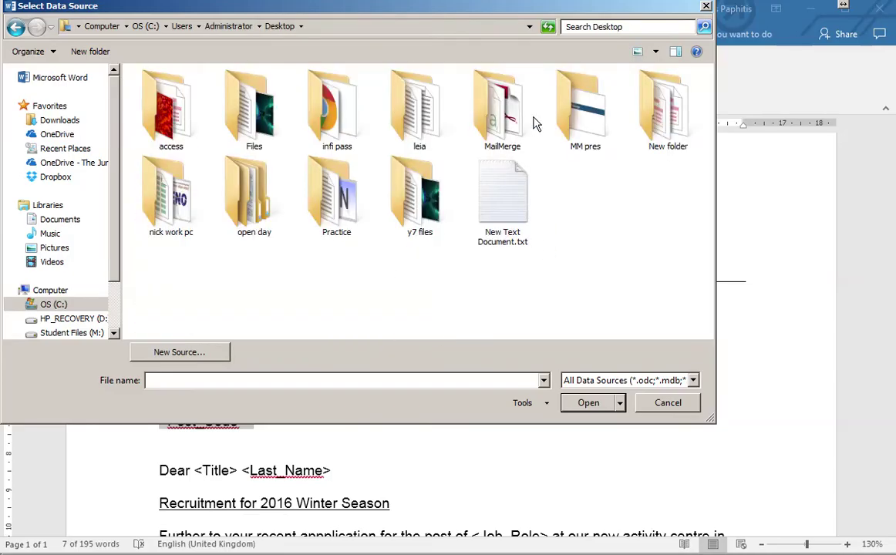
{"action": "double_click", "coordinate": [505, 111]}
{"action": "left_click", "coordinate": [202, 112]}
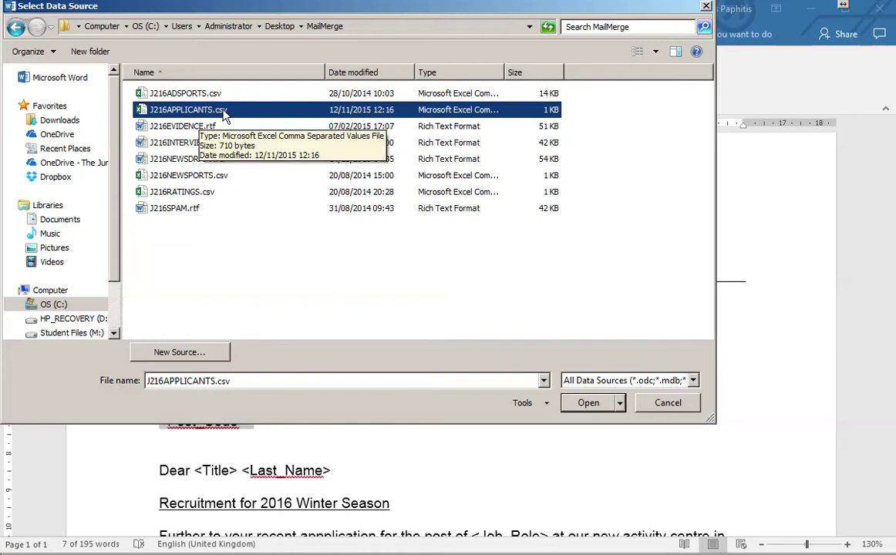
{"action": "double_click", "coordinate": [276, 112]}
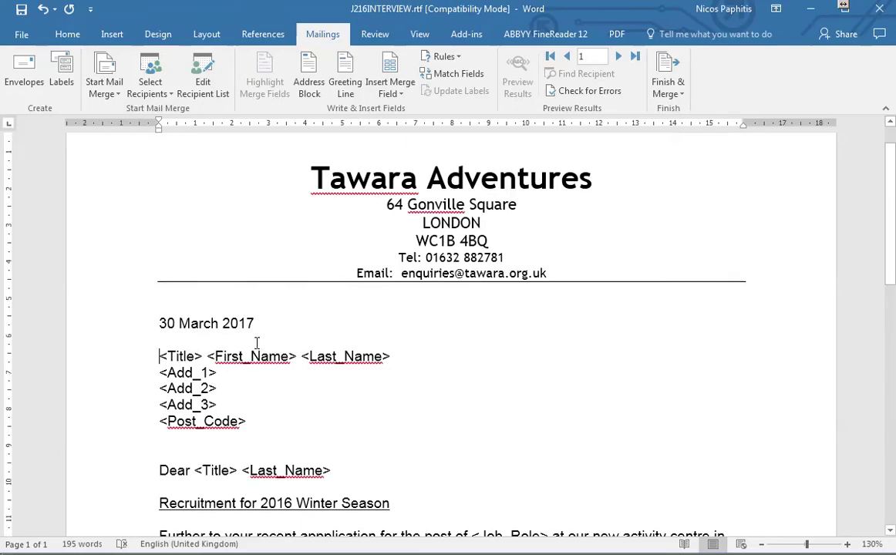
Replace the name line of the address block with the Title, First_Name and Last_Name merge fields
{"action": "scroll", "coordinate": [231, 369], "scroll_direction": "down", "scroll_amount": 3}
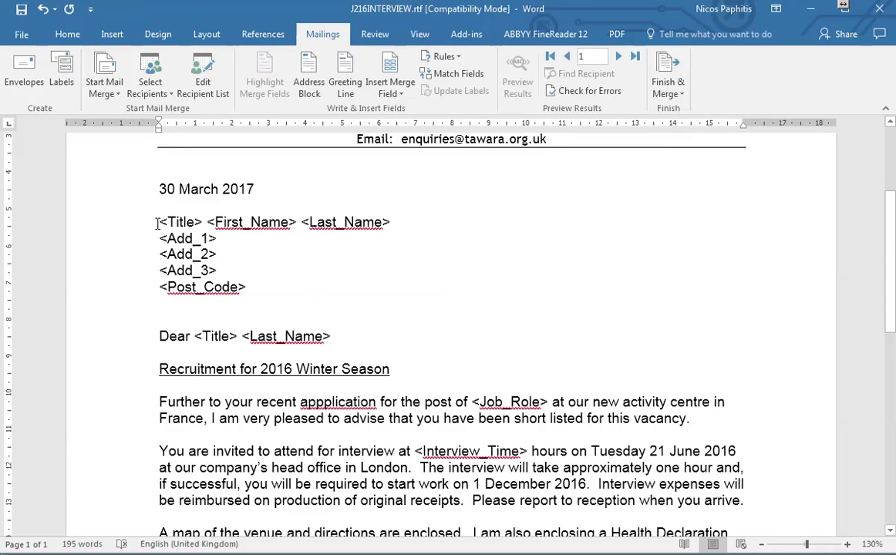
{"action": "left_click_drag", "start_coordinate": [159, 223], "coordinate": [400, 222]}
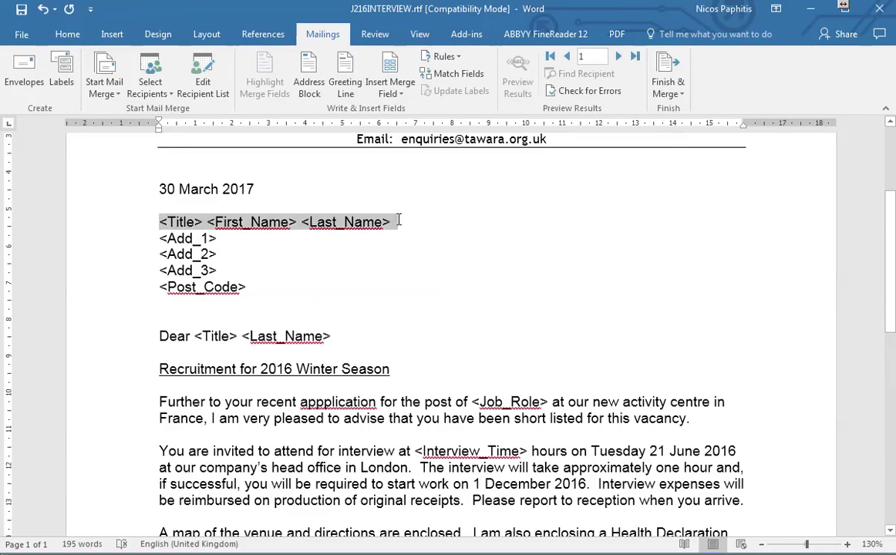
{"action": "left_click", "coordinate": [398, 96]}
{"action": "left_click", "coordinate": [398, 110]}
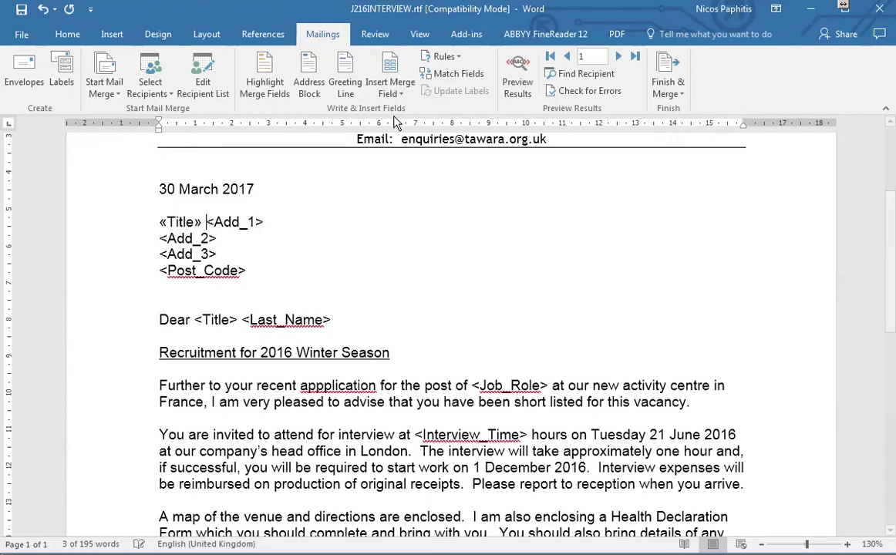
{"action": "left_click", "coordinate": [391, 94]}
{"action": "left_click", "coordinate": [395, 127]}
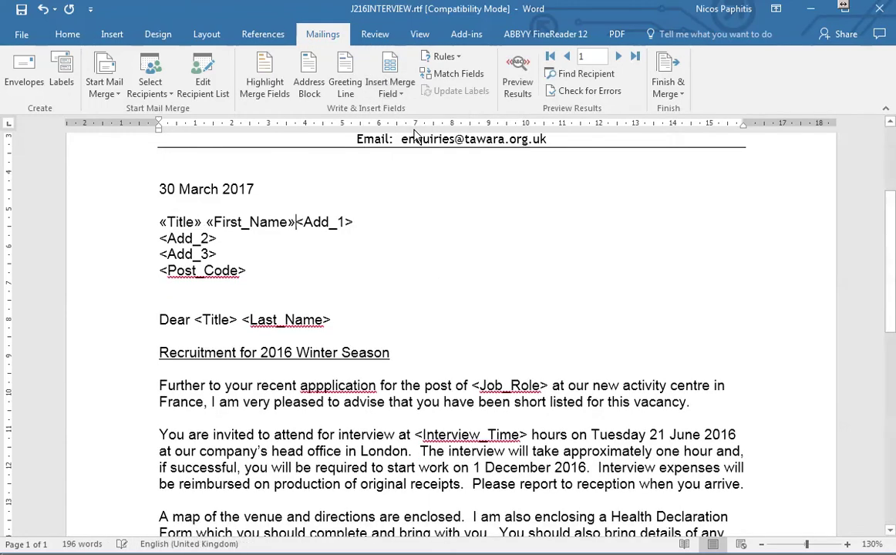
{"action": "left_click", "coordinate": [403, 94]}
{"action": "left_click", "coordinate": [395, 146]}
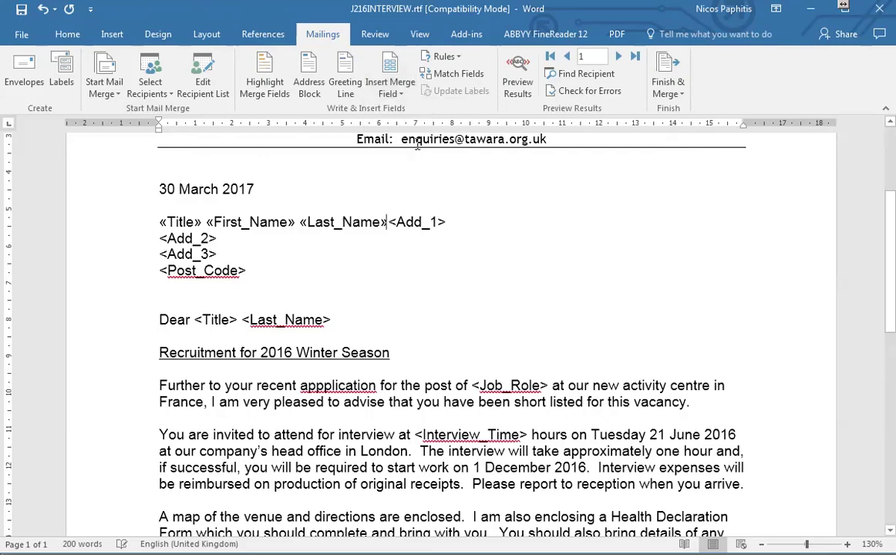
{"action": "key", "text": "Return"}
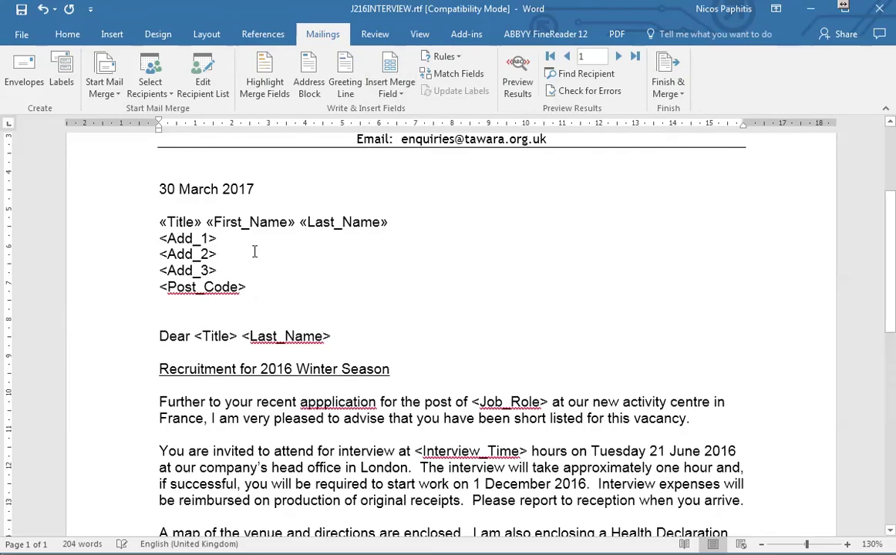
Swap the three address placeholder lines for Add_1, Add_2 and Add_3 merge fields, each on its own line
{"action": "left_click_drag", "start_coordinate": [219, 276], "coordinate": [160, 240]}
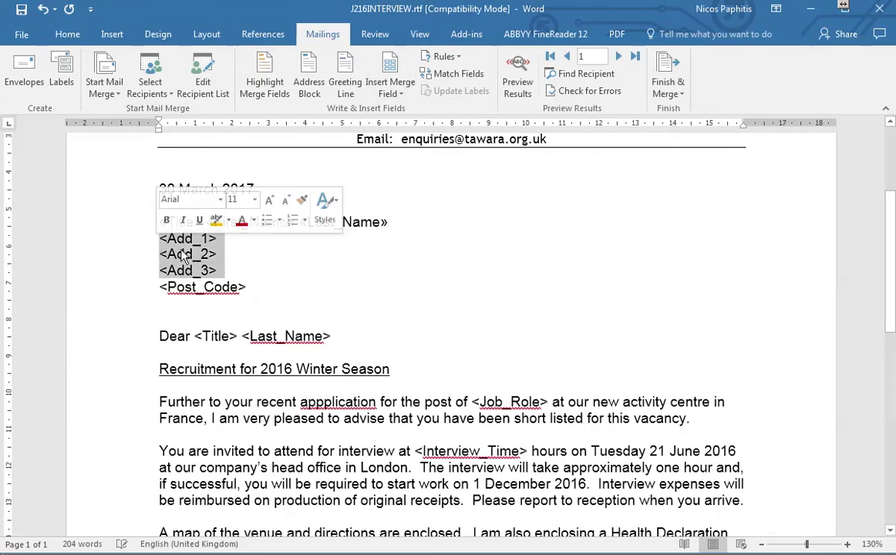
{"action": "key", "text": "Delete"}
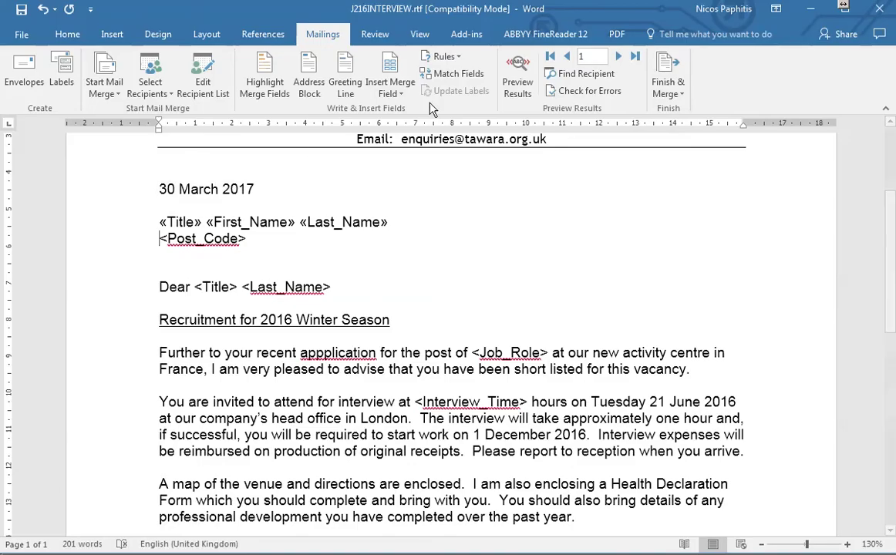
{"action": "left_click", "coordinate": [390, 91]}
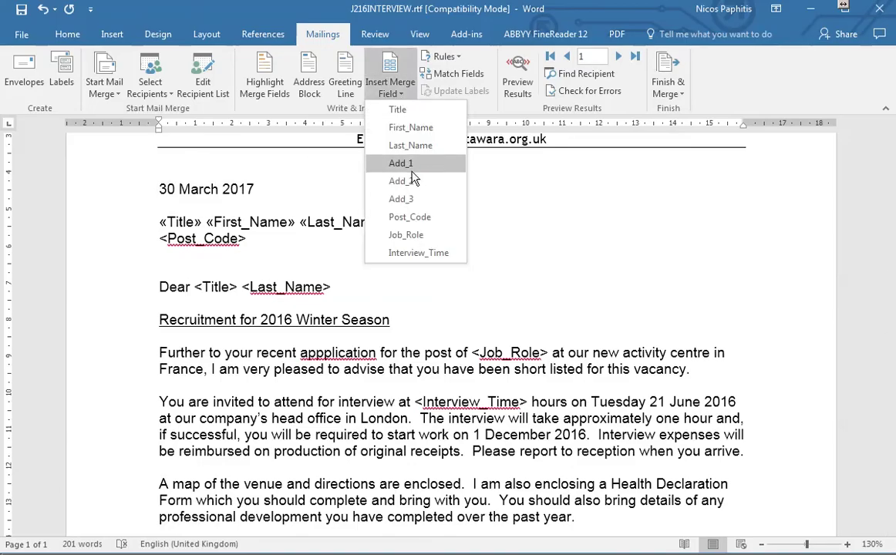
{"action": "left_click", "coordinate": [413, 163]}
{"action": "key", "text": "Return"}
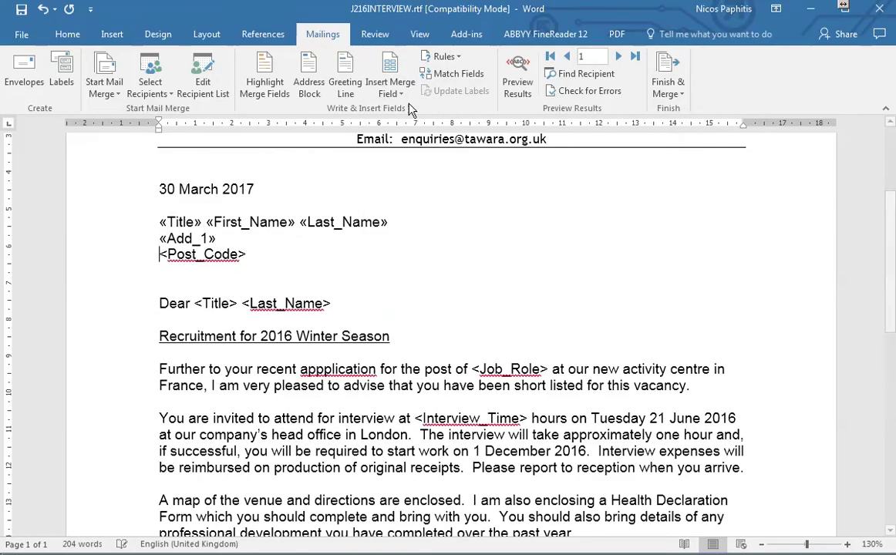
{"action": "left_click", "coordinate": [391, 91]}
{"action": "left_click", "coordinate": [394, 181]}
{"action": "key", "text": "Return"}
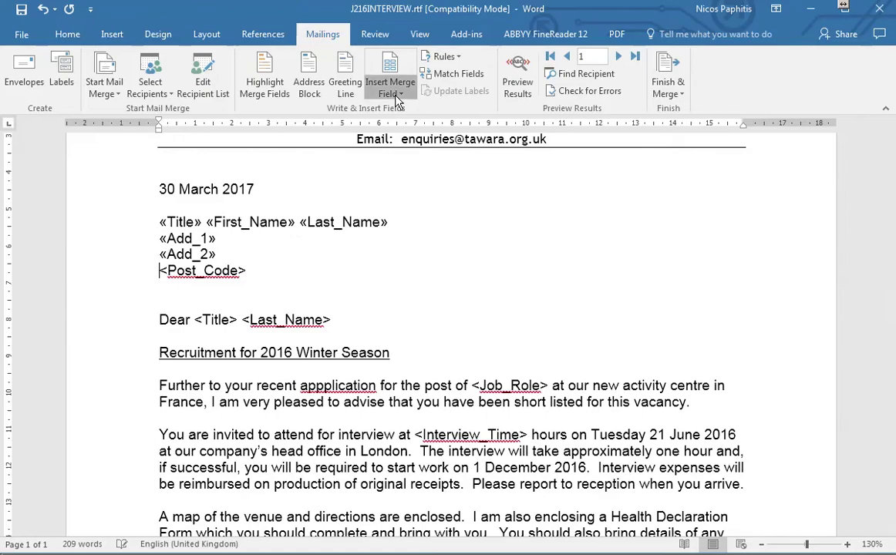
{"action": "left_click", "coordinate": [393, 91]}
{"action": "left_click", "coordinate": [421, 199]}
{"action": "key", "text": "Return"}
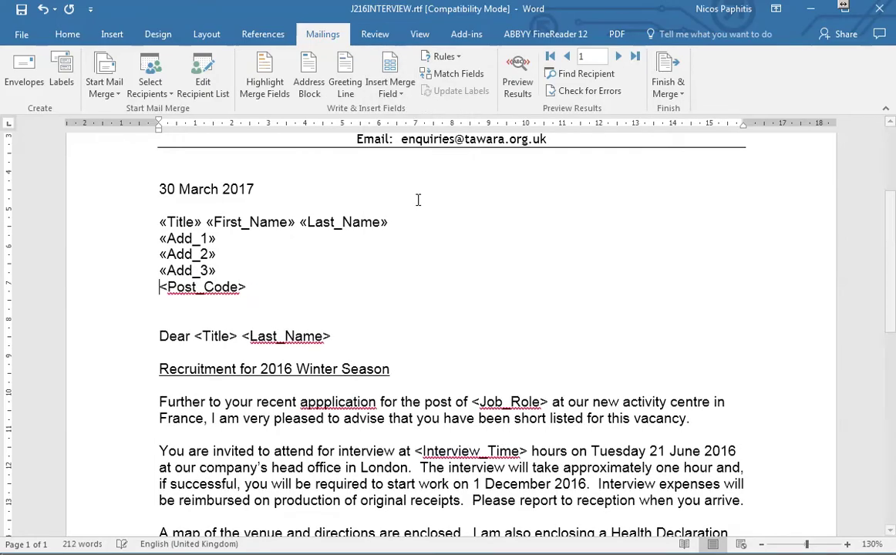
Replace the <Post_Code> placeholder with the Post_Code merge field
{"action": "left_click_drag", "start_coordinate": [248, 287], "coordinate": [160, 287]}
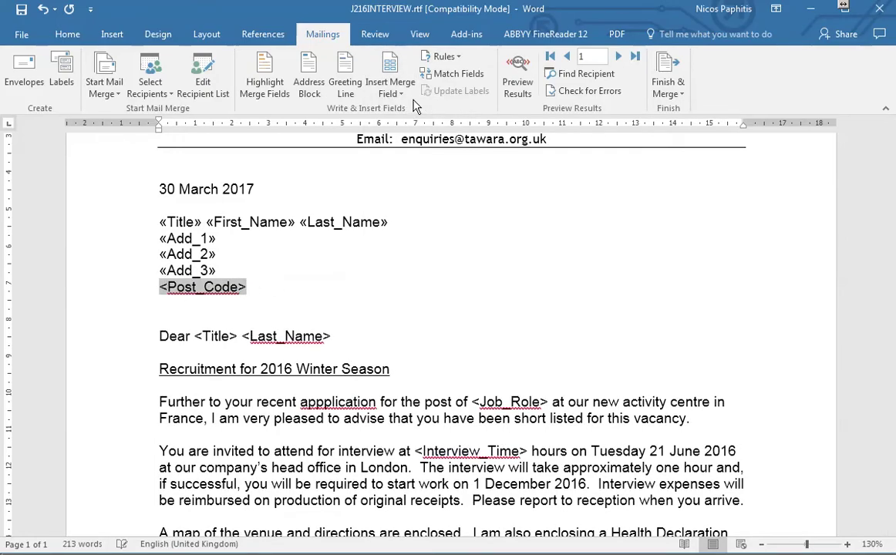
{"action": "left_click", "coordinate": [386, 91]}
{"action": "left_click", "coordinate": [385, 198]}
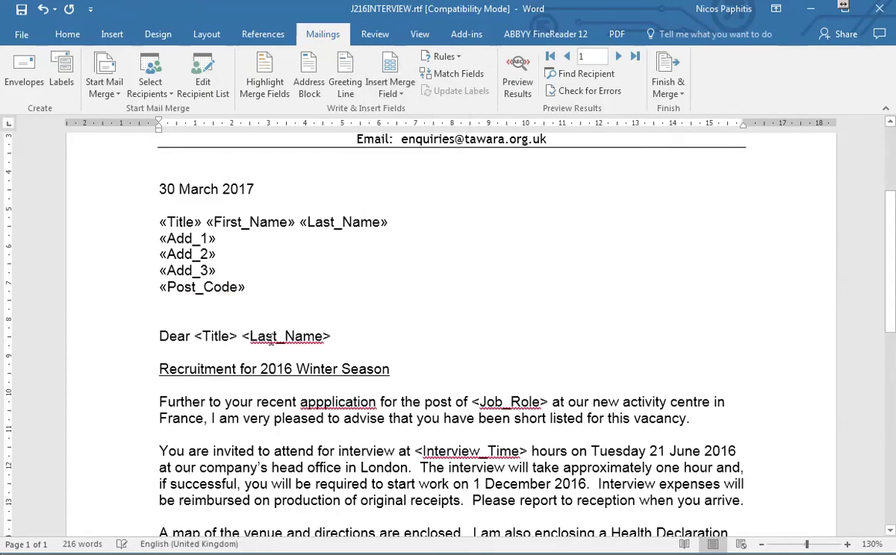
Replace the Dear line placeholders with the Title and Last_Name merge fields
{"action": "left_click_drag", "start_coordinate": [195, 336], "coordinate": [338, 336]}
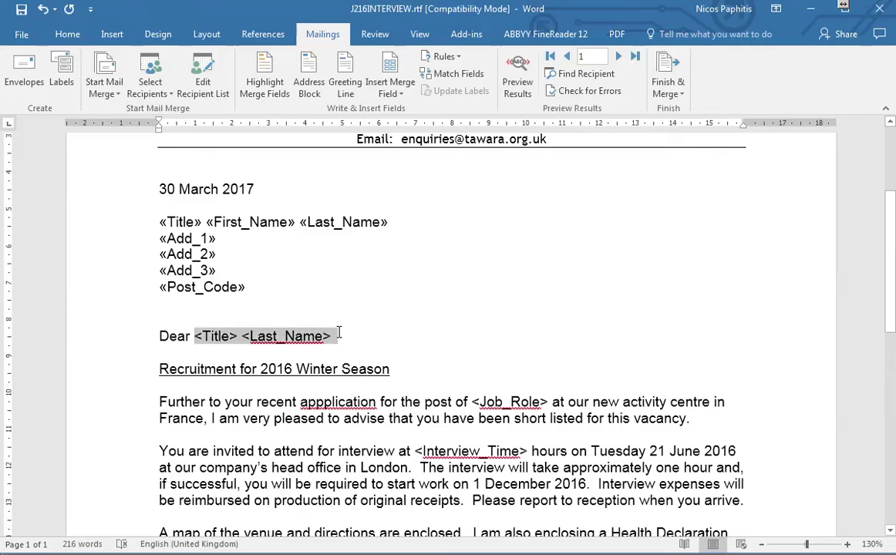
{"action": "left_click", "coordinate": [407, 91]}
{"action": "left_click", "coordinate": [386, 111]}
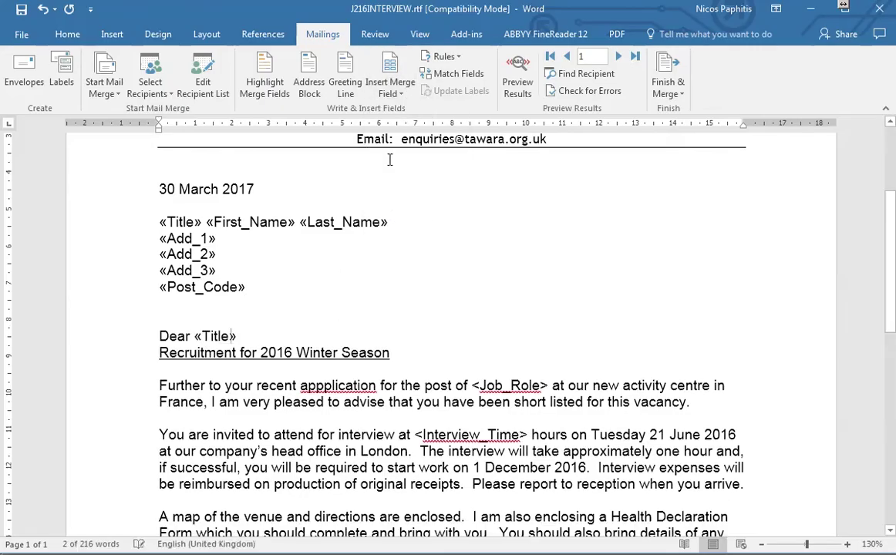
{"action": "left_click", "coordinate": [394, 95]}
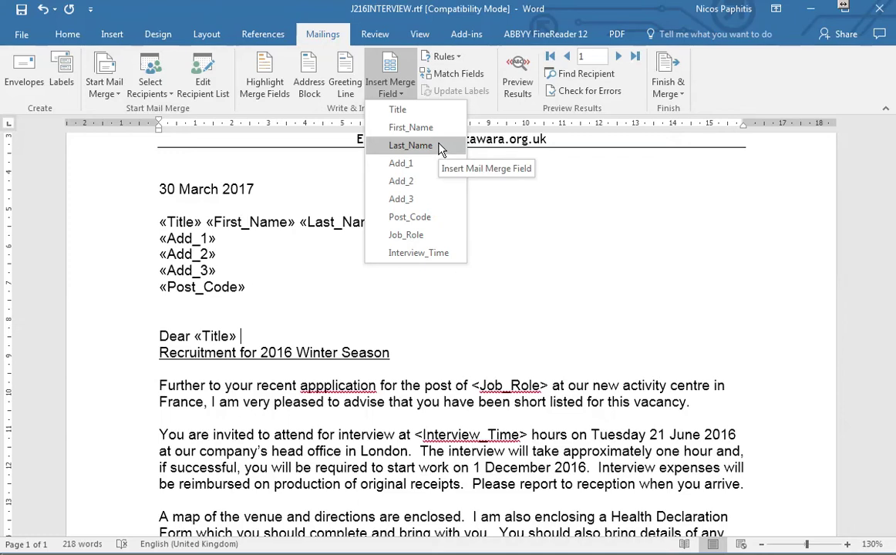
{"action": "left_click", "coordinate": [443, 152]}
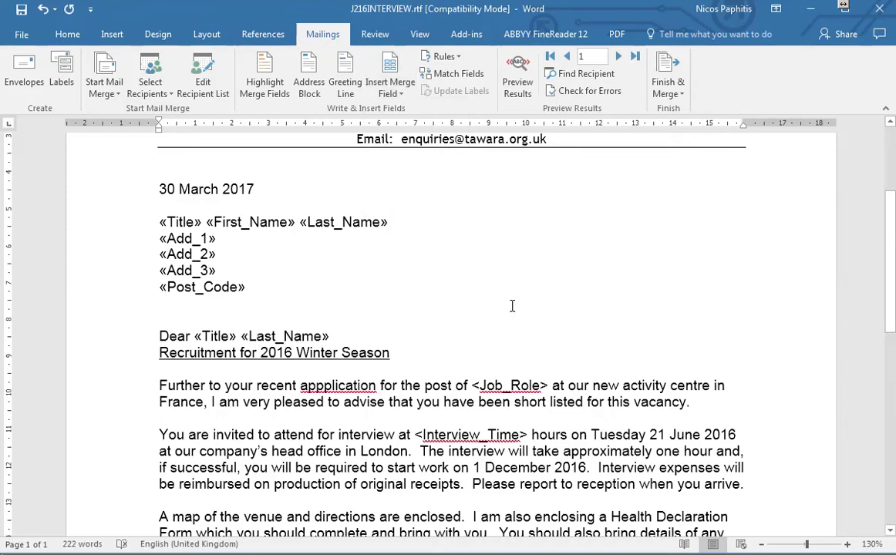
Replace the <Job_Role> and <Interview_Time> placeholders in the body with their matching merge fields
{"action": "scroll", "coordinate": [506, 289], "scroll_direction": "down", "scroll_amount": 1}
{"action": "scroll", "coordinate": [506, 289], "scroll_direction": "down", "scroll_amount": 2}
{"action": "left_click_drag", "start_coordinate": [473, 298], "coordinate": [547, 298]}
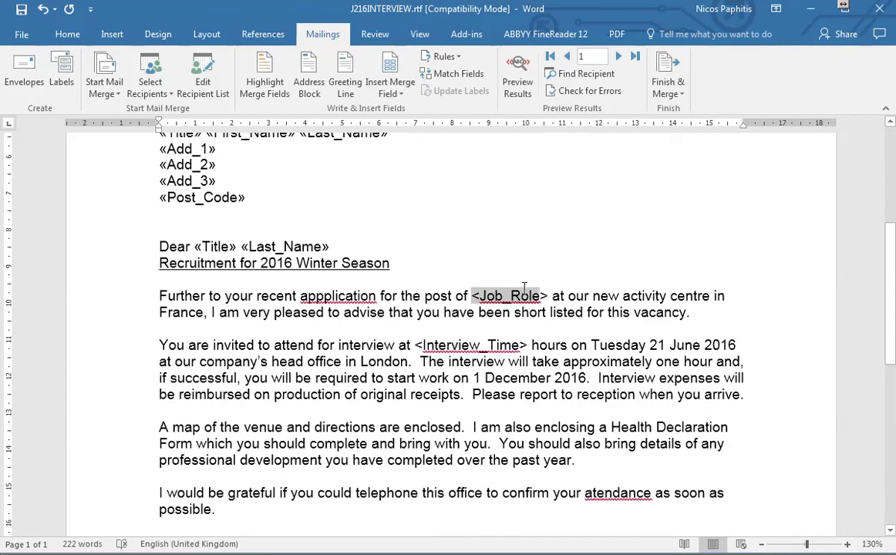
{"action": "left_click", "coordinate": [400, 98]}
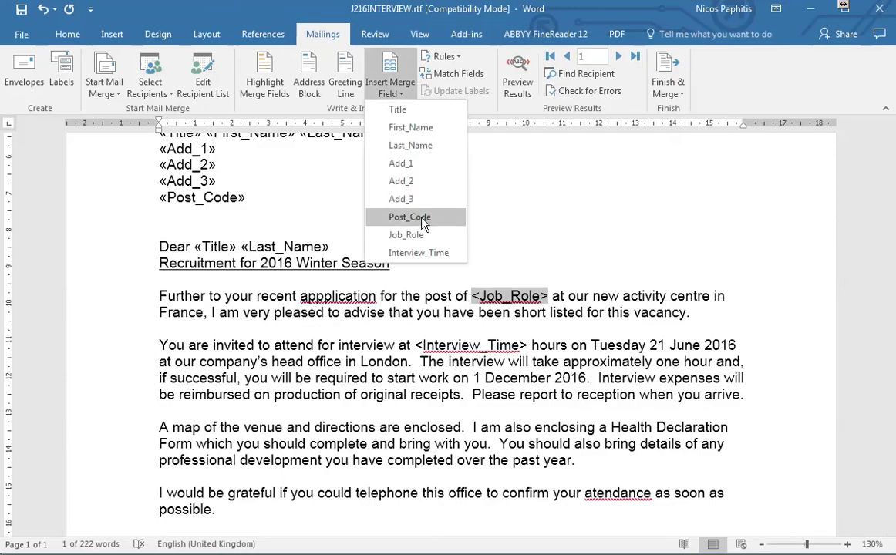
{"action": "left_click", "coordinate": [381, 232]}
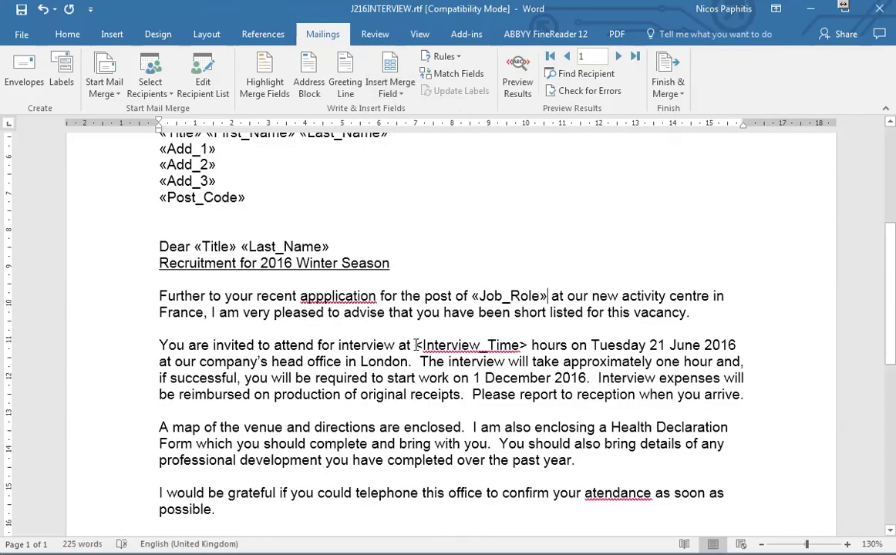
{"action": "left_click_drag", "start_coordinate": [416, 345], "coordinate": [529, 345]}
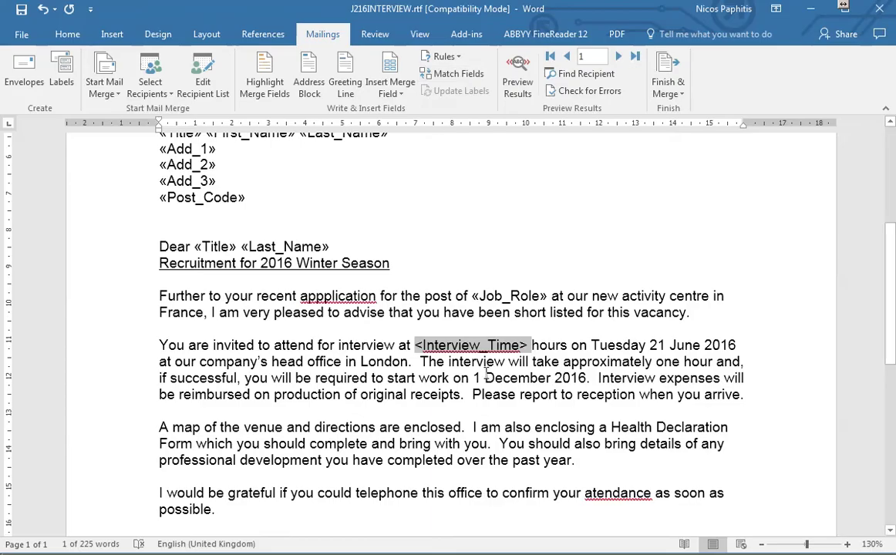
{"action": "left_click", "coordinate": [392, 91]}
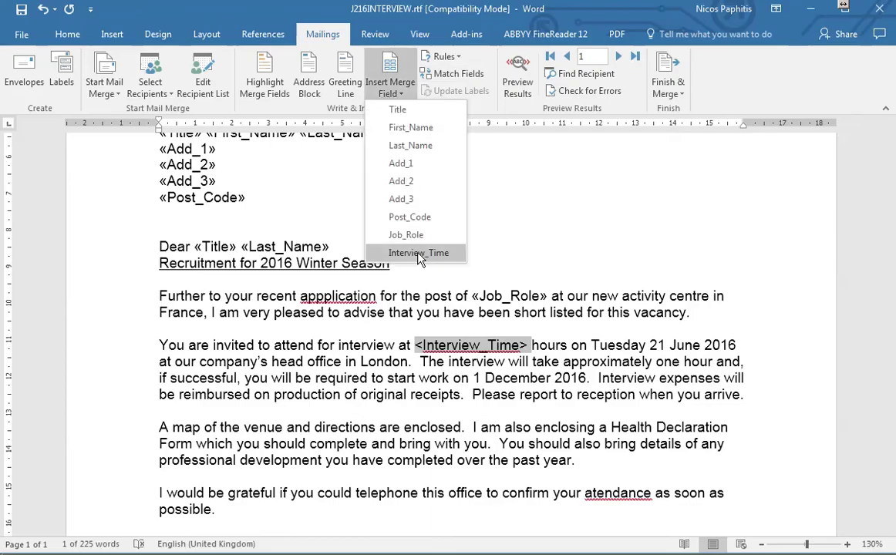
{"action": "left_click", "coordinate": [418, 253]}
{"action": "scroll", "coordinate": [415, 354], "scroll_direction": "down", "scroll_amount": 5}
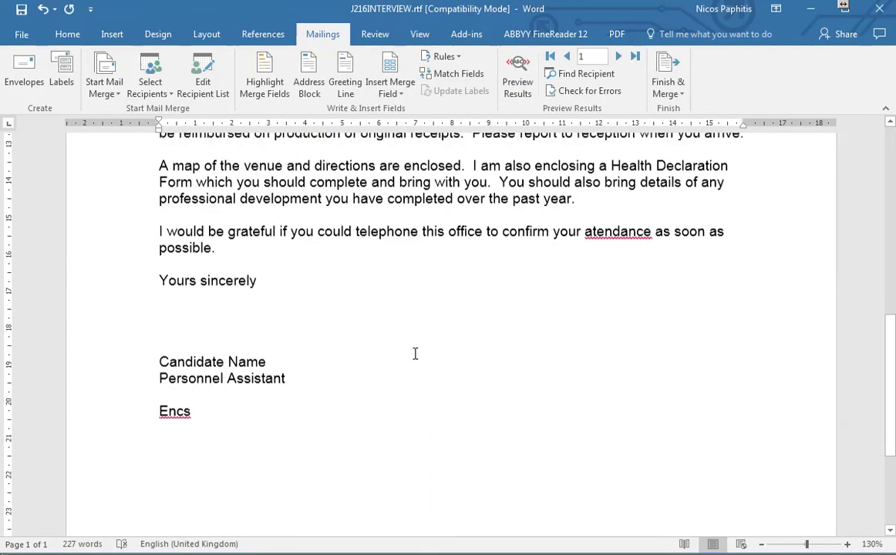
{"action": "scroll", "coordinate": [415, 353], "scroll_direction": "up", "scroll_amount": 5}
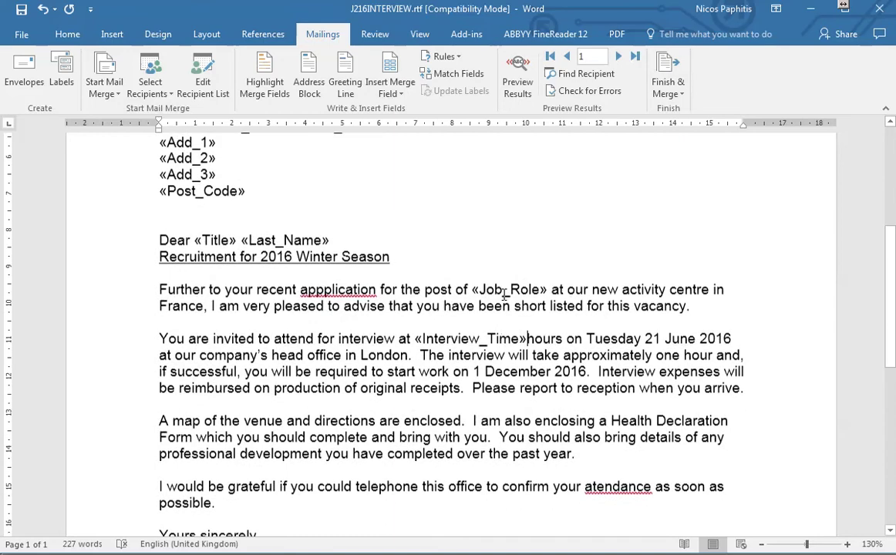
{"action": "scroll", "coordinate": [505, 291], "scroll_direction": "up", "scroll_amount": 3}
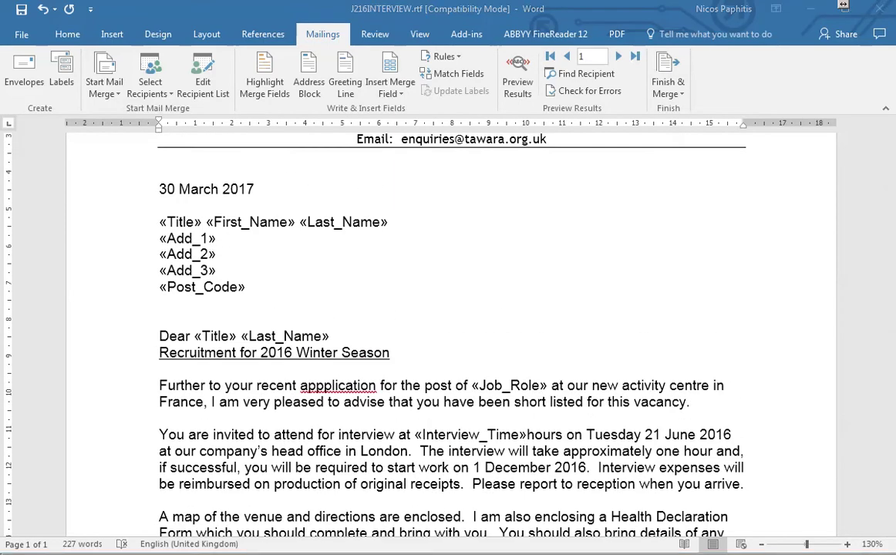
Highlight the Candidate Name instruction in the task PDF as done
{"action": "key", "text": "alt+Tab"}
{"action": "left_click_drag", "start_coordinate": [216, 380], "coordinate": [519, 378]}
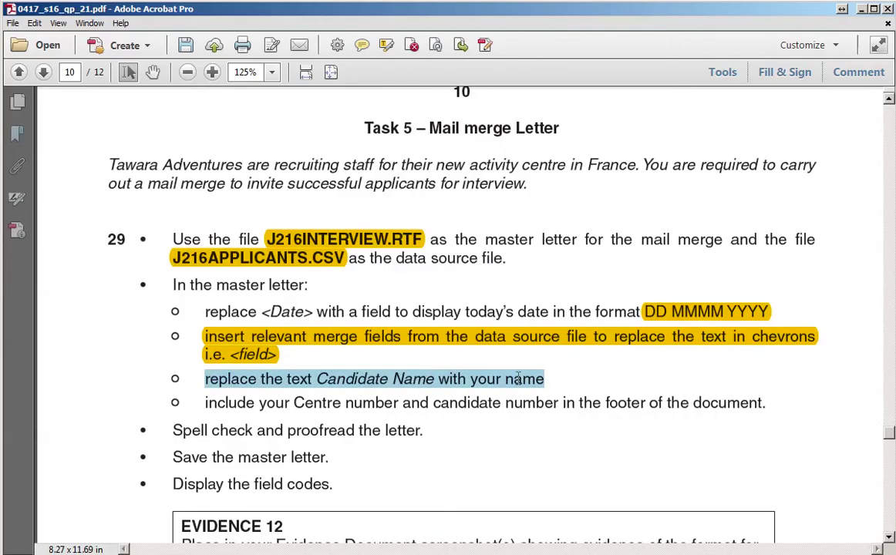
{"action": "left_click", "coordinate": [386, 47]}
{"action": "key", "text": "alt+Tab"}
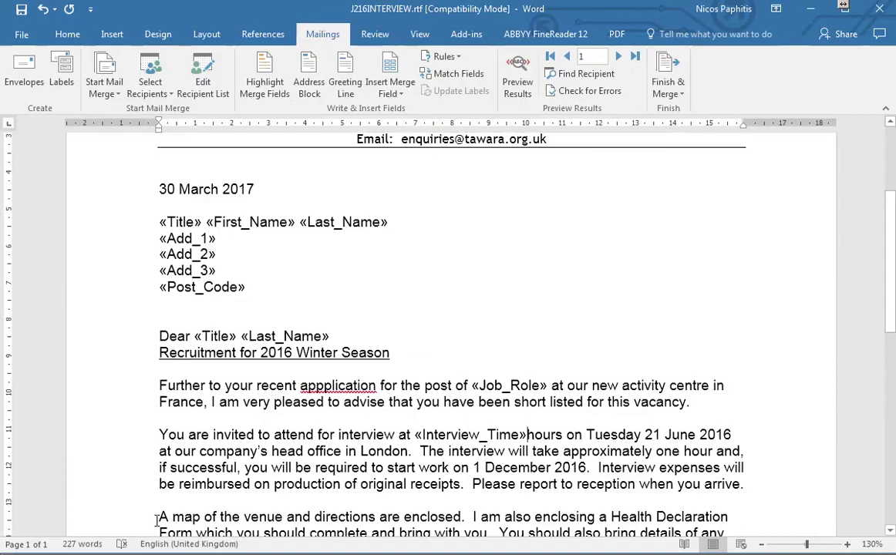
Overwrite the Candidate Name line above Personnel Assistant with the writer's own name
{"action": "scroll", "coordinate": [181, 478], "scroll_direction": "down", "scroll_amount": 4}
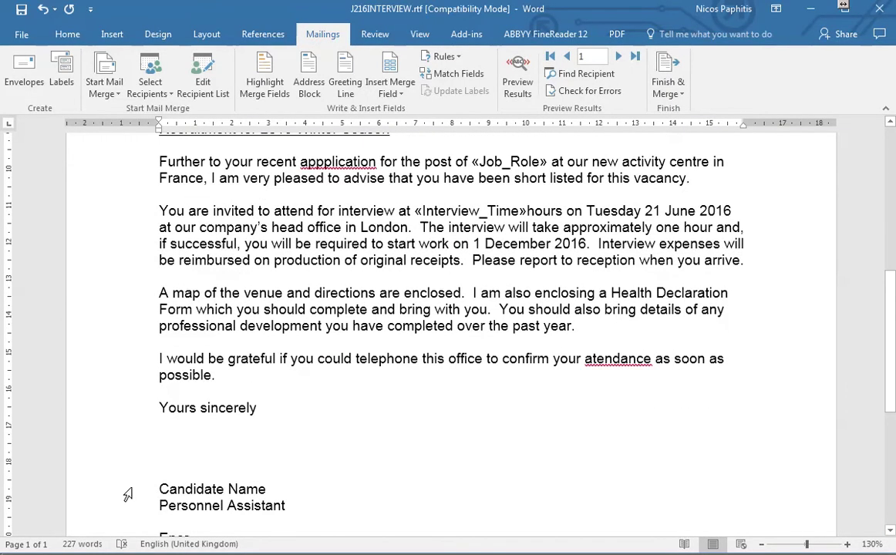
{"action": "left_click", "coordinate": [124, 493]}
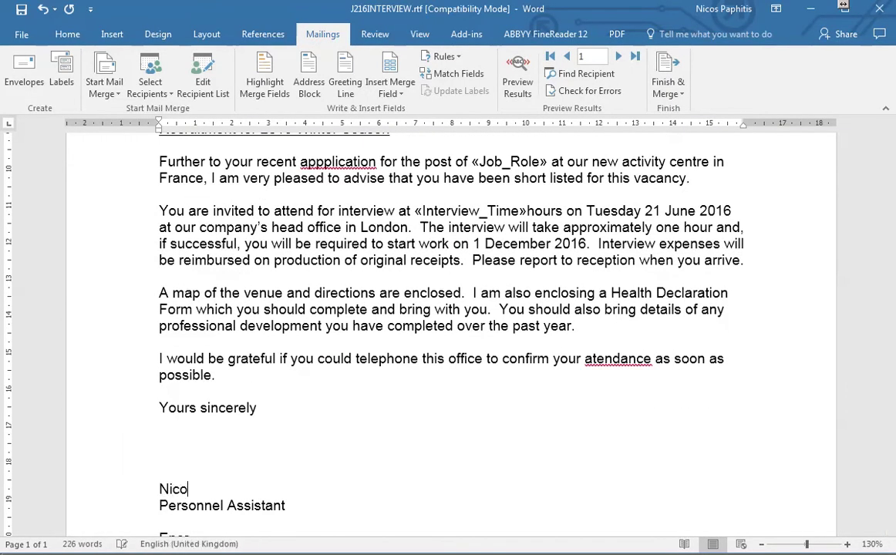
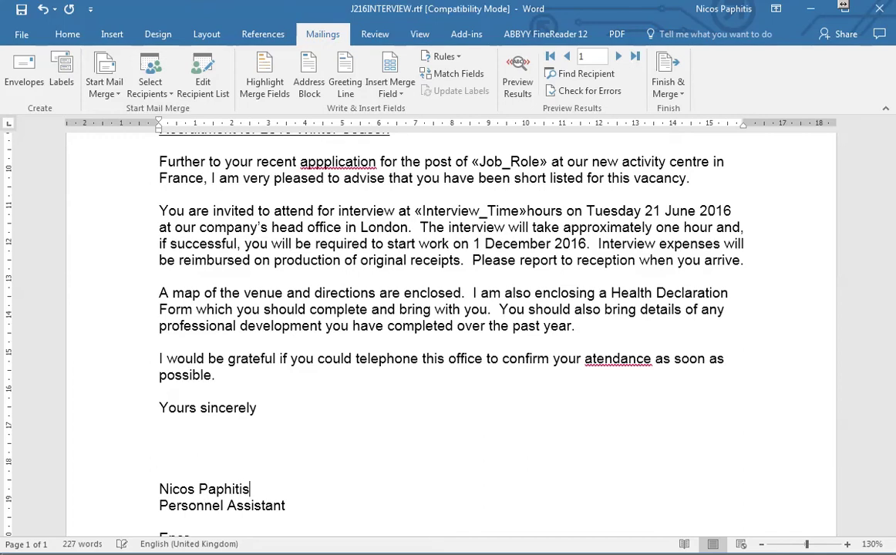
Select the footer instruction in the question paper, then return to the letter
{"action": "key", "text": "alt+Tab"}
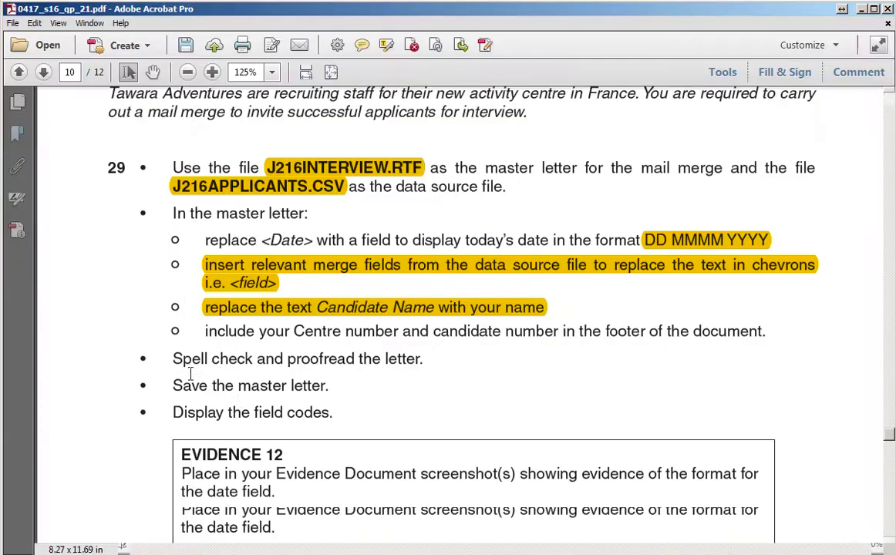
{"action": "scroll", "coordinate": [241, 366], "scroll_direction": "down", "scroll_amount": 1}
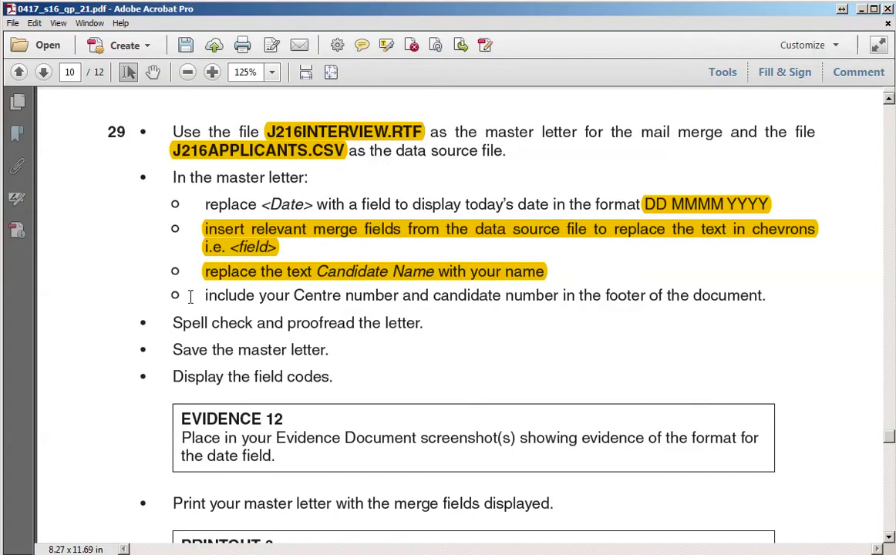
{"action": "left_click_drag", "start_coordinate": [190, 297], "coordinate": [595, 286]}
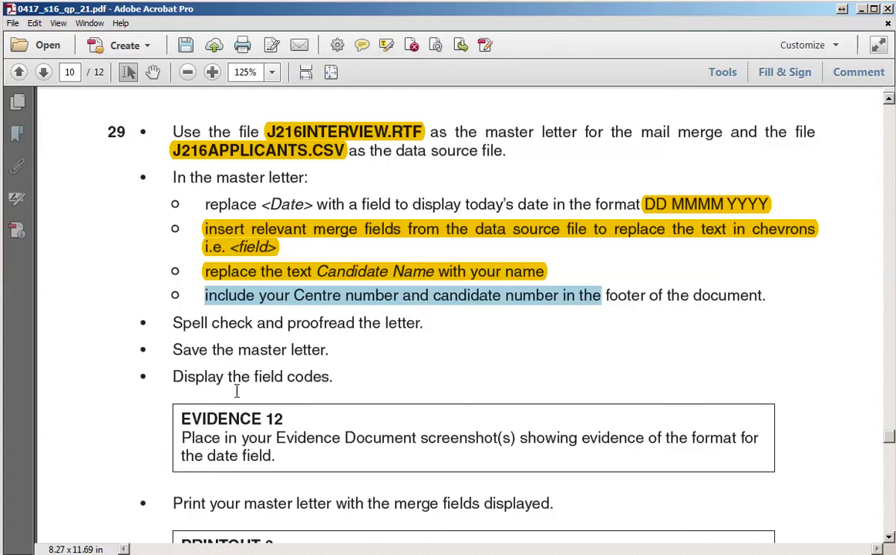
{"action": "key", "text": "alt+Tab"}
{"action": "scroll", "coordinate": [290, 339], "scroll_direction": "down", "scroll_amount": 10}
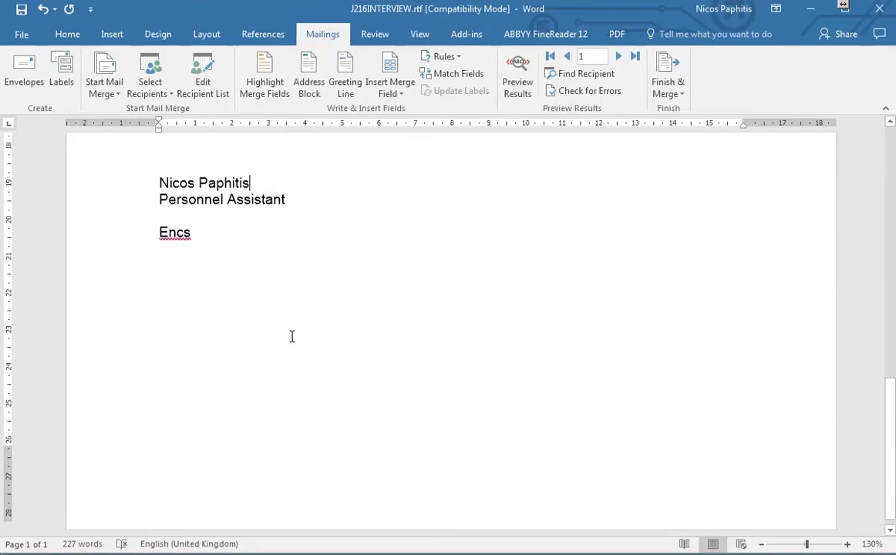
Enter the centre and candidate numbers in the letter's footer and close the footer
{"action": "double_click", "coordinate": [251, 482]}
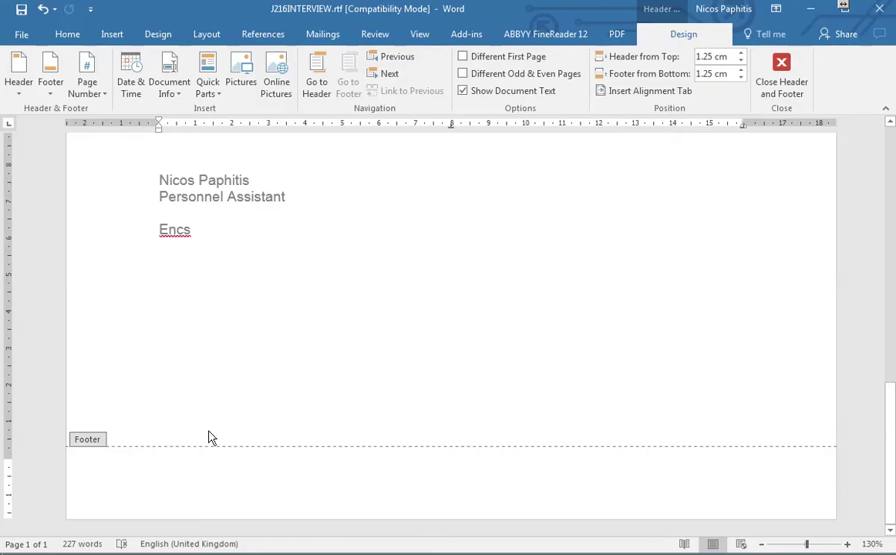
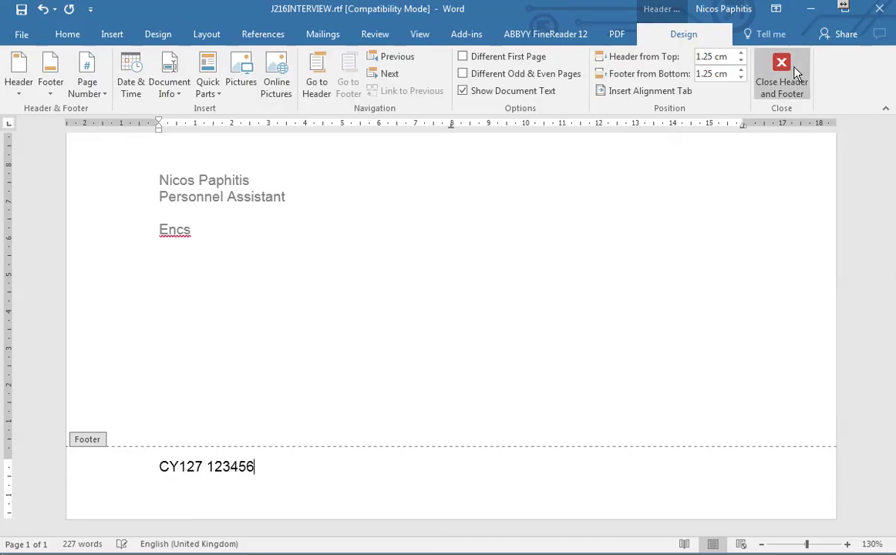
{"action": "left_click", "coordinate": [781, 73]}
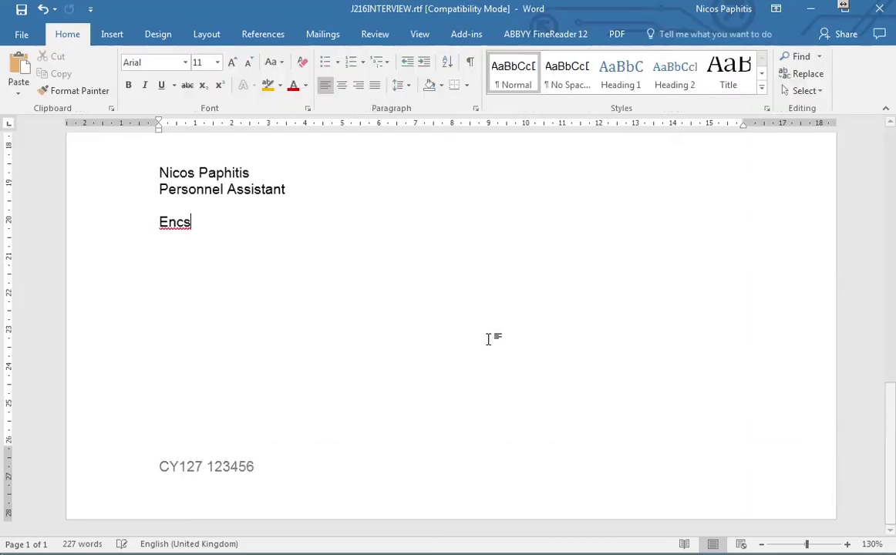
{"action": "scroll", "coordinate": [433, 378], "scroll_direction": "up", "scroll_amount": 15}
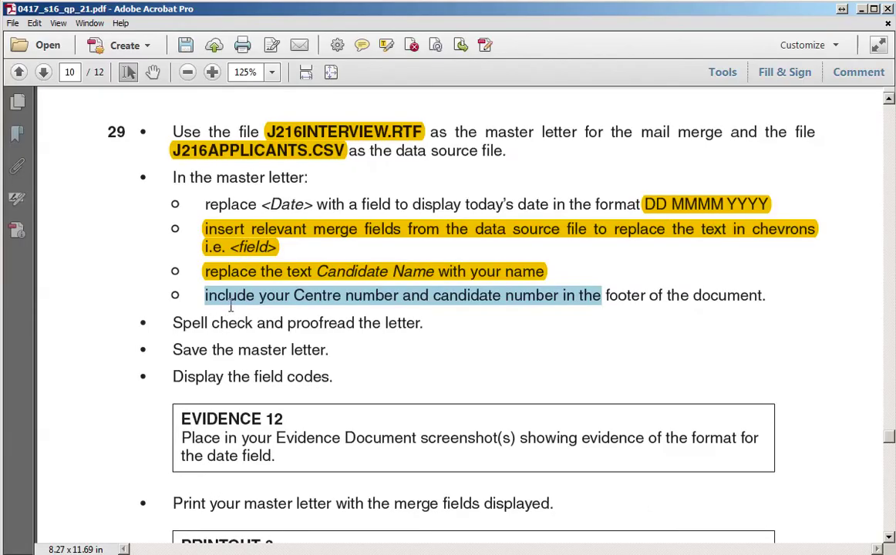
Highlight the footer and spell-check instructions in yellow in the question paper
{"action": "left_click", "coordinate": [361, 46]}
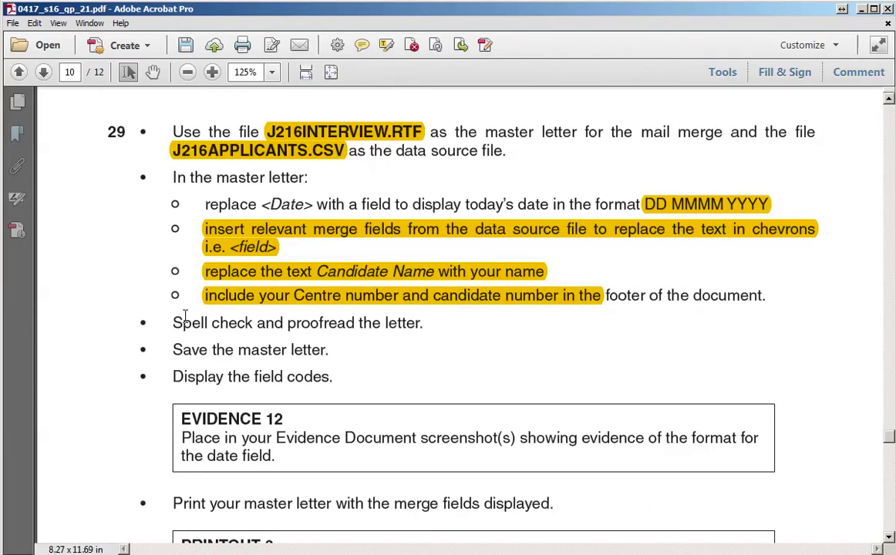
{"action": "left_click_drag", "start_coordinate": [178, 328], "coordinate": [414, 312]}
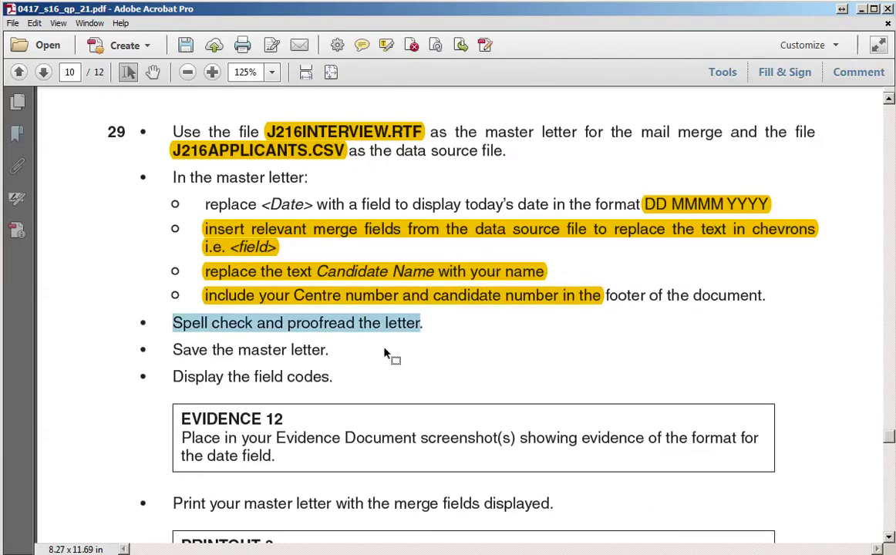
{"action": "left_click", "coordinate": [362, 46]}
{"action": "key", "text": "alt+Tab"}
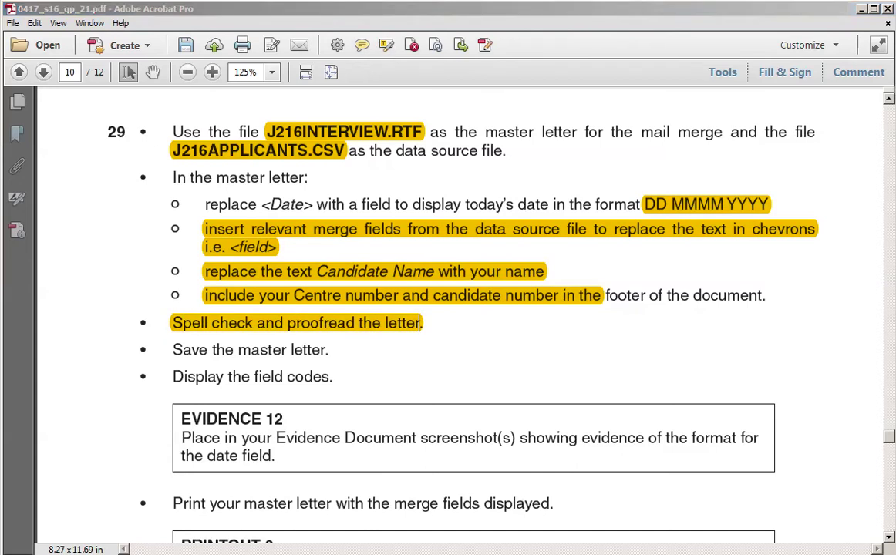
{"action": "scroll", "coordinate": [479, 255], "scroll_direction": "down", "scroll_amount": 1}
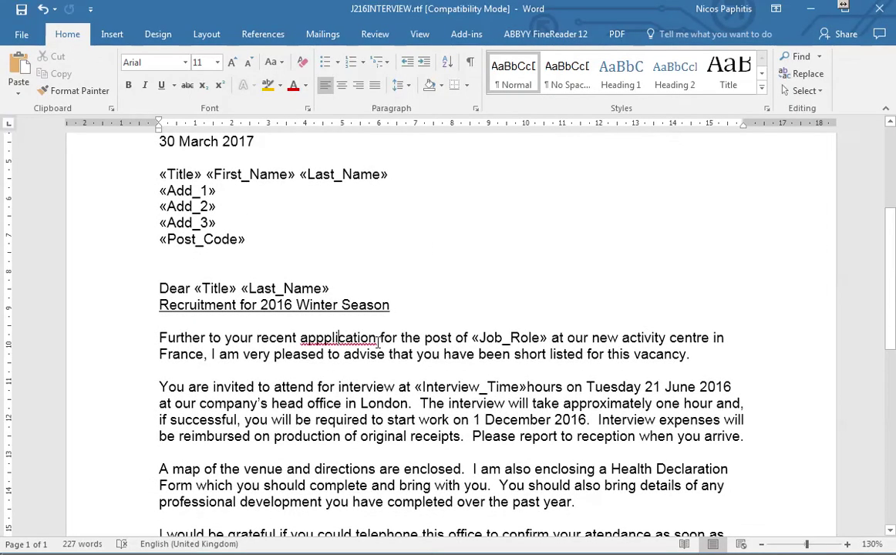
Correct 'appplication' to 'application' and 'atendance' to 'attendance' using spelling suggestions
{"action": "right_click", "coordinate": [343, 337]}
{"action": "left_click", "coordinate": [401, 328]}
{"action": "scroll", "coordinate": [466, 293], "scroll_direction": "down", "scroll_amount": 2}
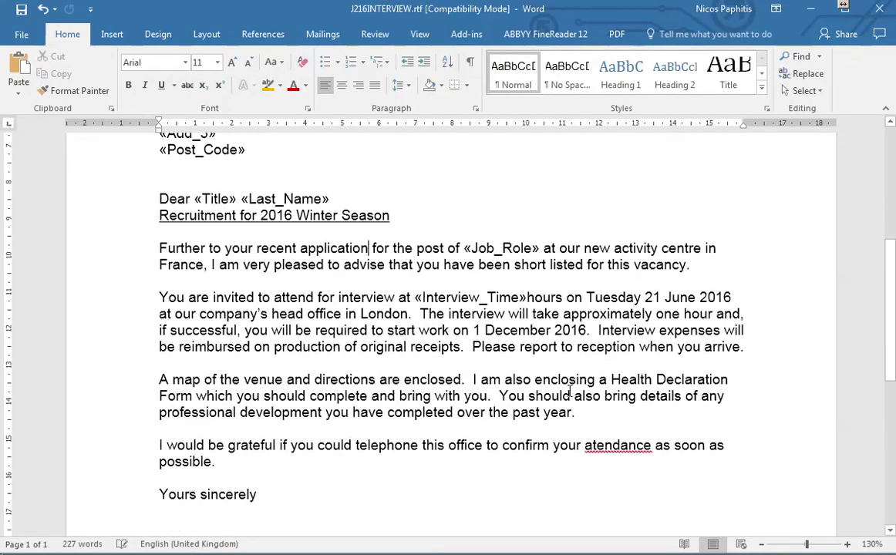
{"action": "right_click", "coordinate": [617, 445]}
{"action": "left_click", "coordinate": [681, 515]}
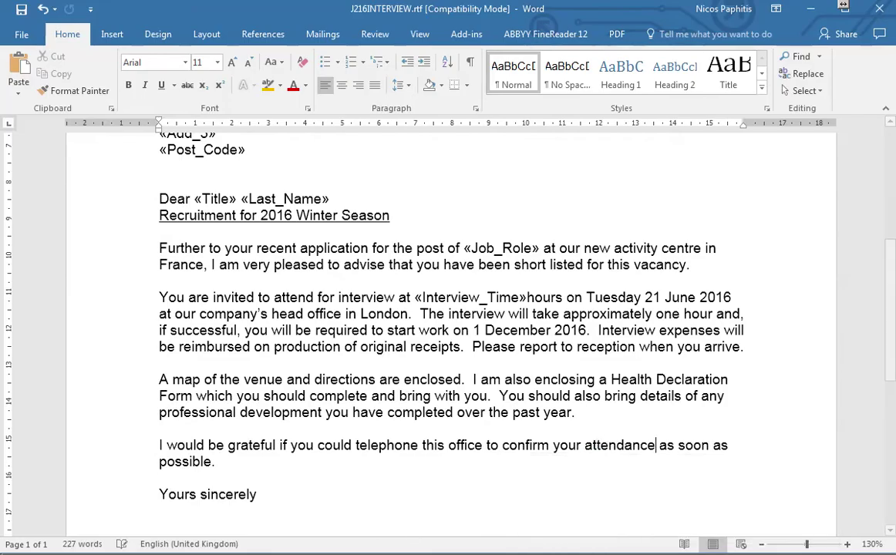
Highlight the 'Save the master letter' instruction in the question paper as completed
{"action": "key", "text": "alt+Tab"}
{"action": "scroll", "coordinate": [357, 288], "scroll_direction": "down", "scroll_amount": 1}
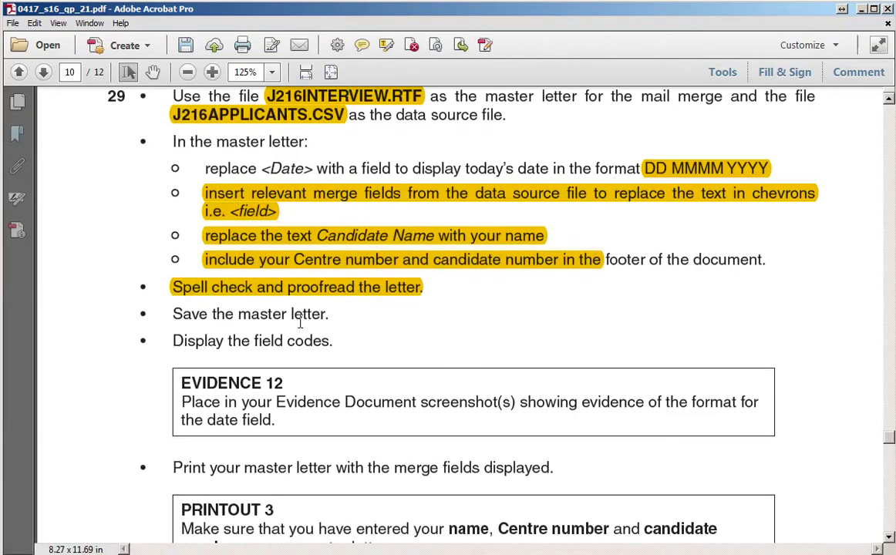
{"action": "left_click_drag", "start_coordinate": [345, 310], "coordinate": [186, 316]}
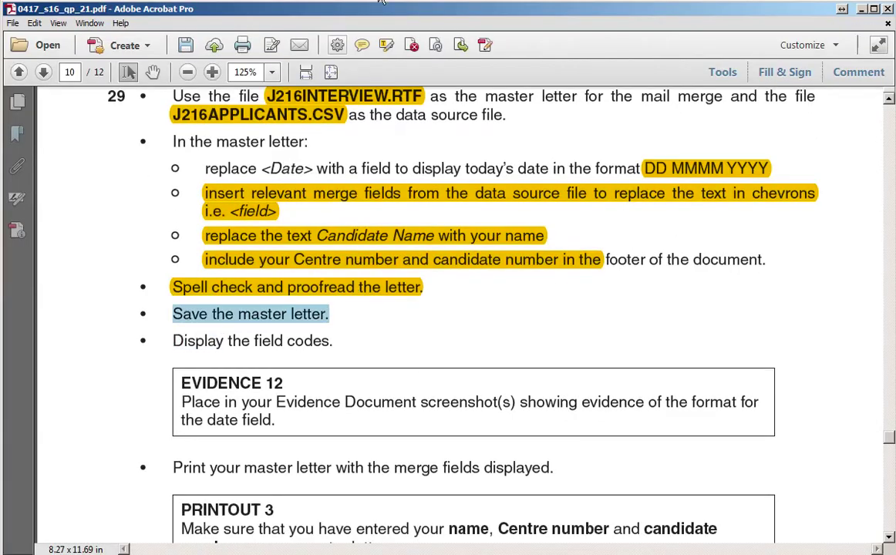
{"action": "left_click", "coordinate": [386, 44]}
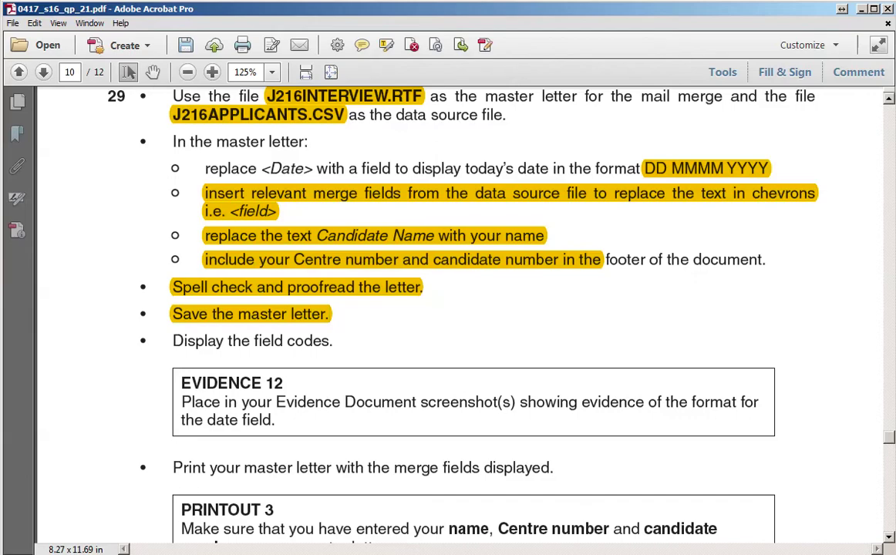
{"action": "key", "text": "alt+Tab"}
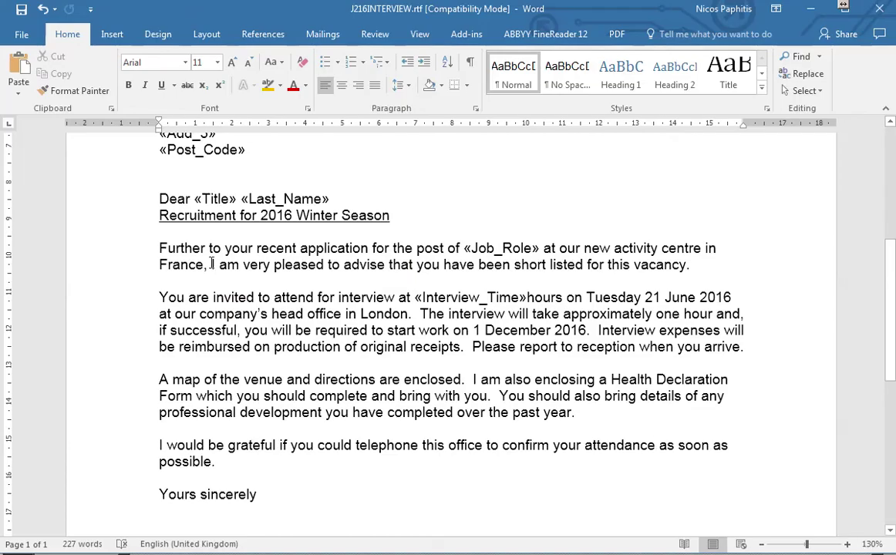
Save the letter as J216INTERVIEW in Word Document (*.docx) format in the MailMerge folder
{"action": "left_click", "coordinate": [22, 34]}
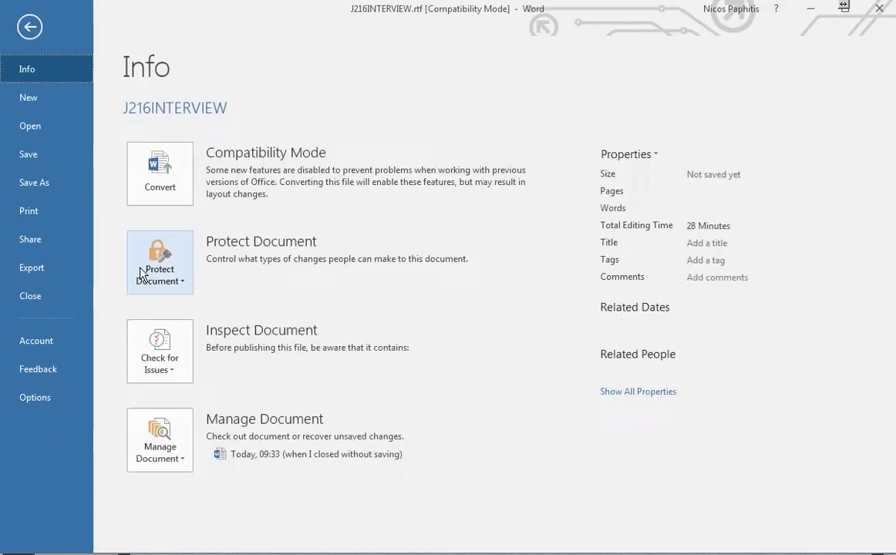
{"action": "left_click", "coordinate": [34, 183]}
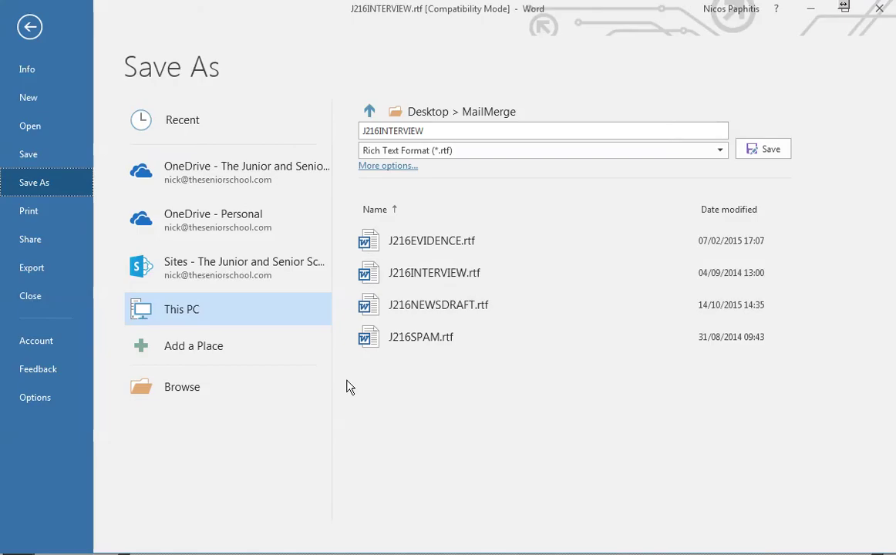
{"action": "left_click", "coordinate": [566, 154]}
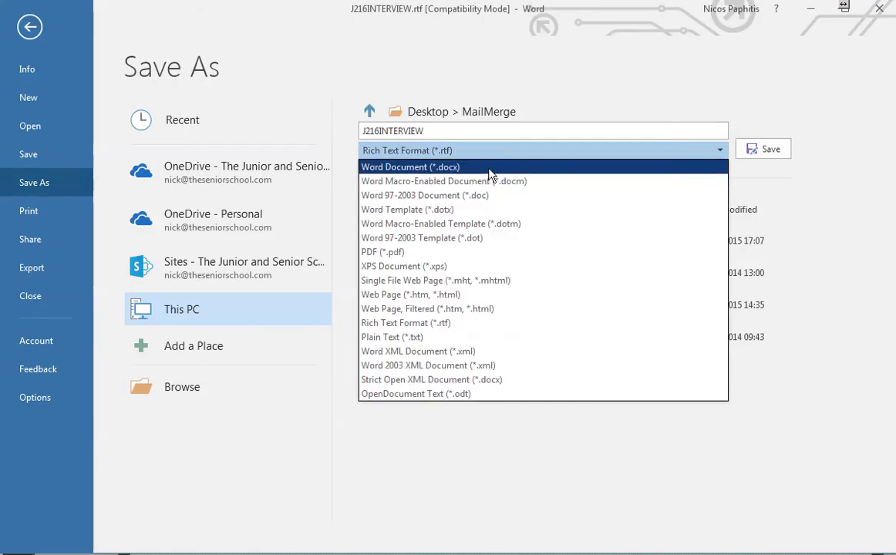
{"action": "left_click", "coordinate": [465, 167]}
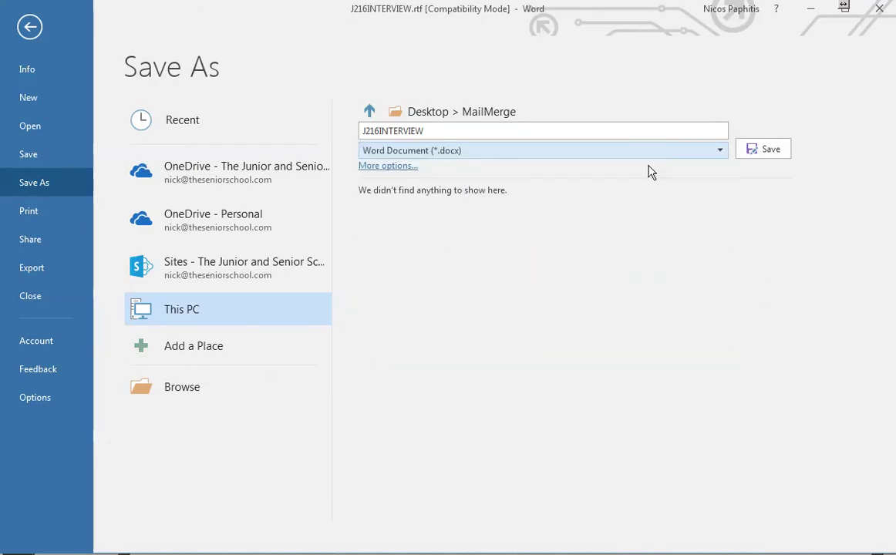
{"action": "left_click", "coordinate": [767, 149]}
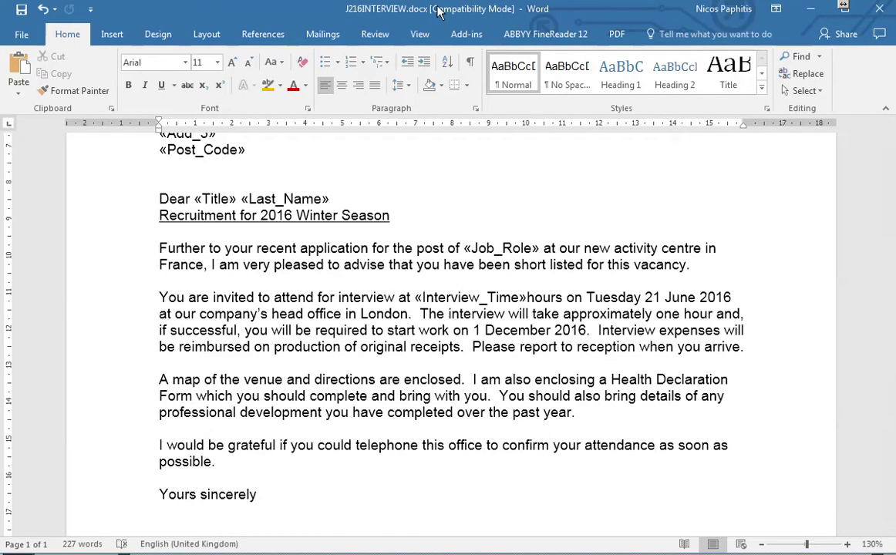
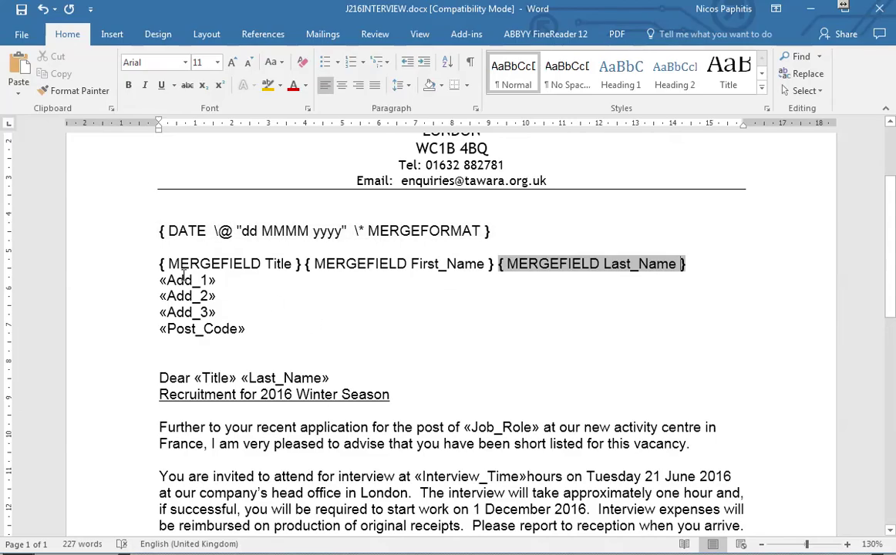
Select the address merge fields from «Add_1» down to «Post_Code»
{"action": "left_click_drag", "start_coordinate": [159, 280], "coordinate": [246, 330]}
Clear the address selection, return to the letter's top, and switch to the Acrobat question paper
{"action": "left_click", "coordinate": [501, 432]}
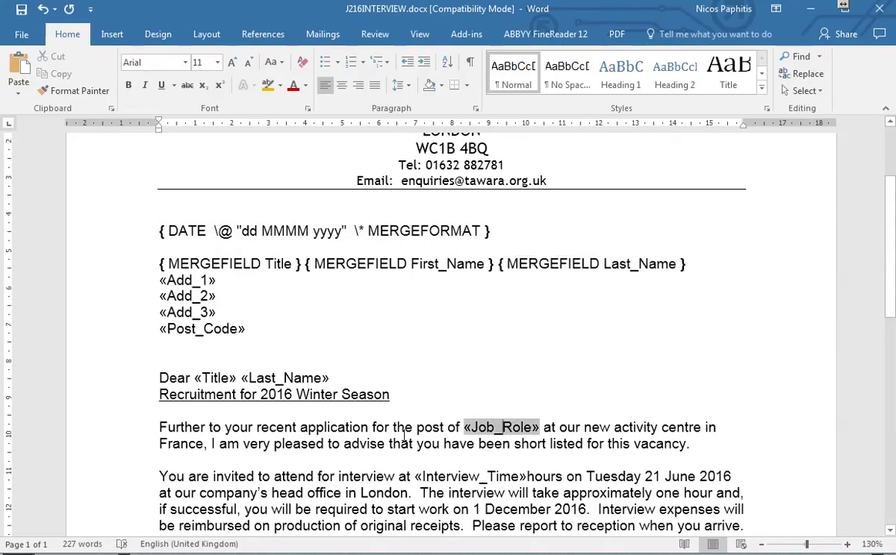
{"action": "scroll", "coordinate": [341, 314], "scroll_direction": "up", "scroll_amount": 3}
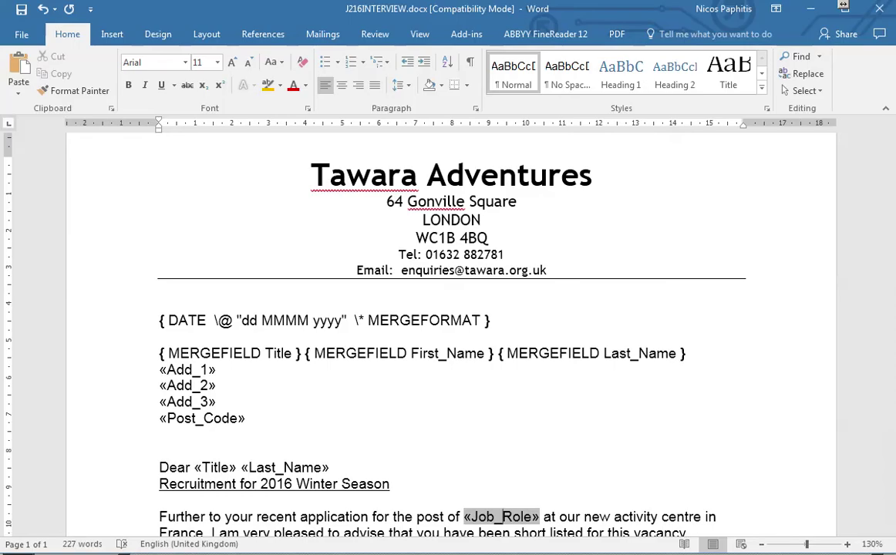
{"action": "key", "text": "alt+Tab"}
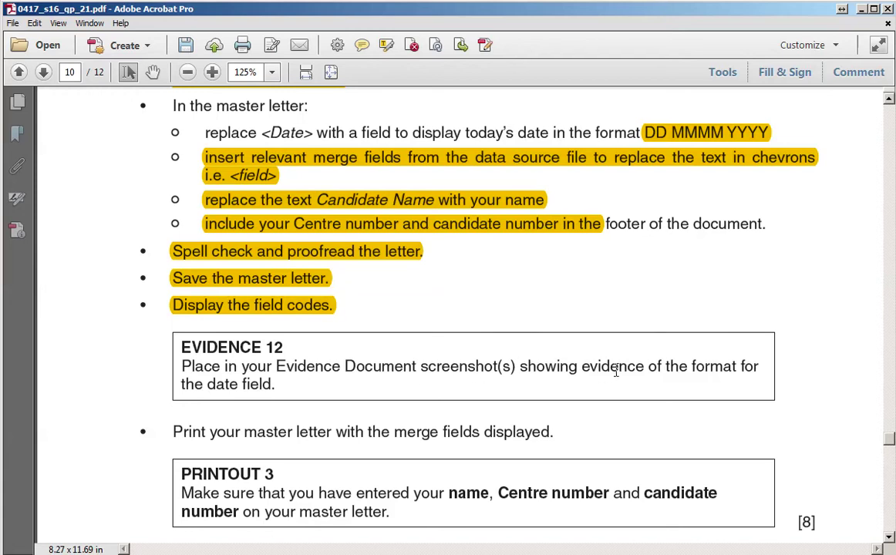
Highlight Evidence 12's date-format wording in yellow, then return to the Word letter
{"action": "left_click_drag", "start_coordinate": [592, 367], "coordinate": [279, 391]}
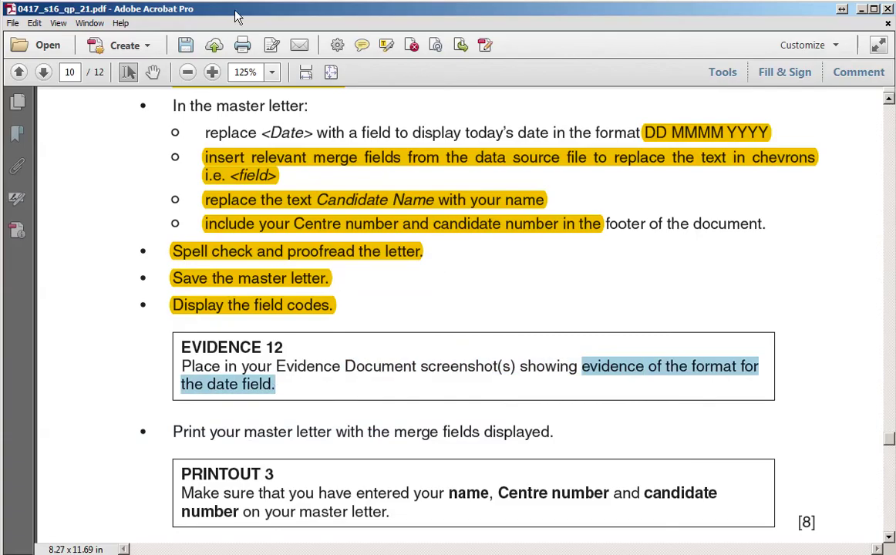
{"action": "left_click", "coordinate": [386, 44]}
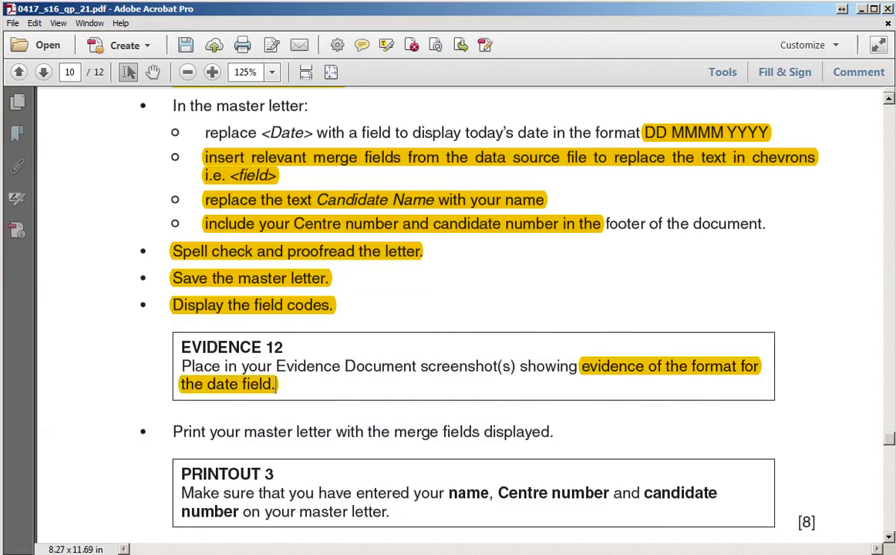
{"action": "key", "text": "alt+Tab"}
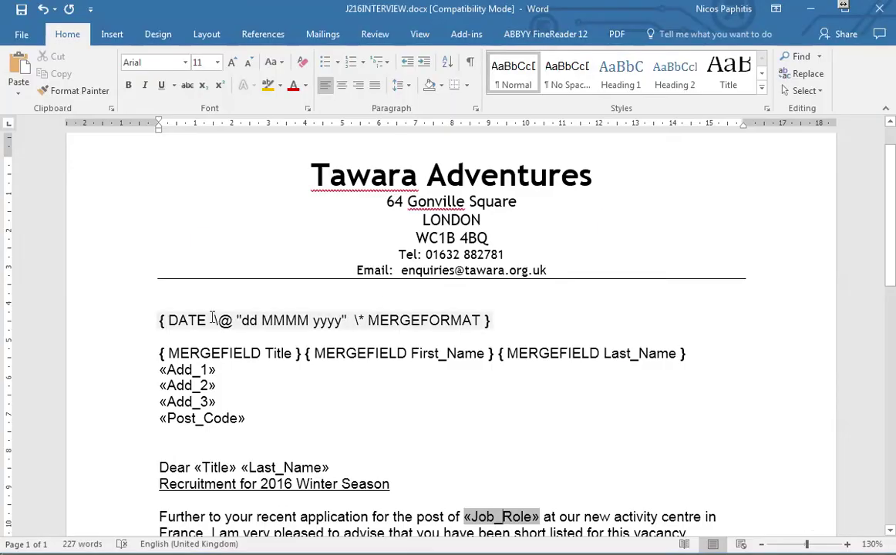
Show the DATE field as its code and select its dd MMMM yyyy format
{"action": "right_click", "coordinate": [195, 321]}
{"action": "left_click", "coordinate": [286, 444]}
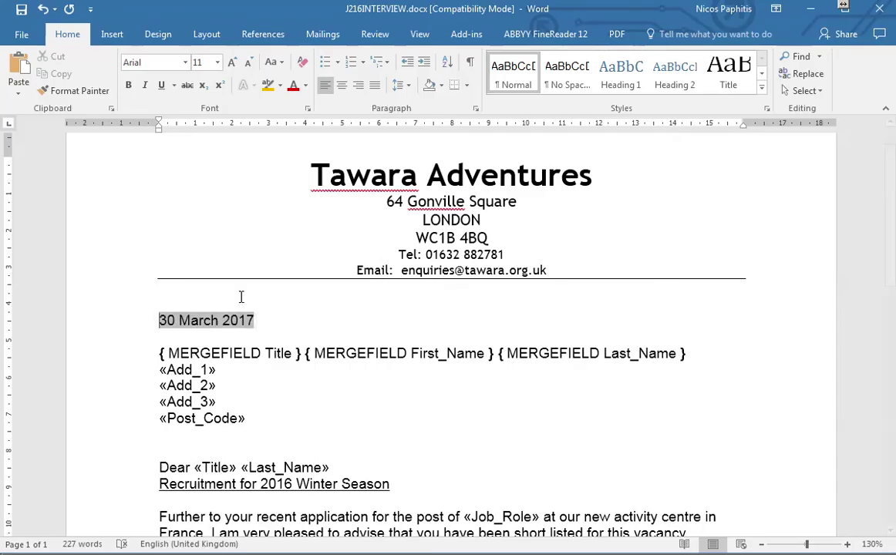
{"action": "right_click", "coordinate": [215, 321]}
{"action": "left_click", "coordinate": [274, 448]}
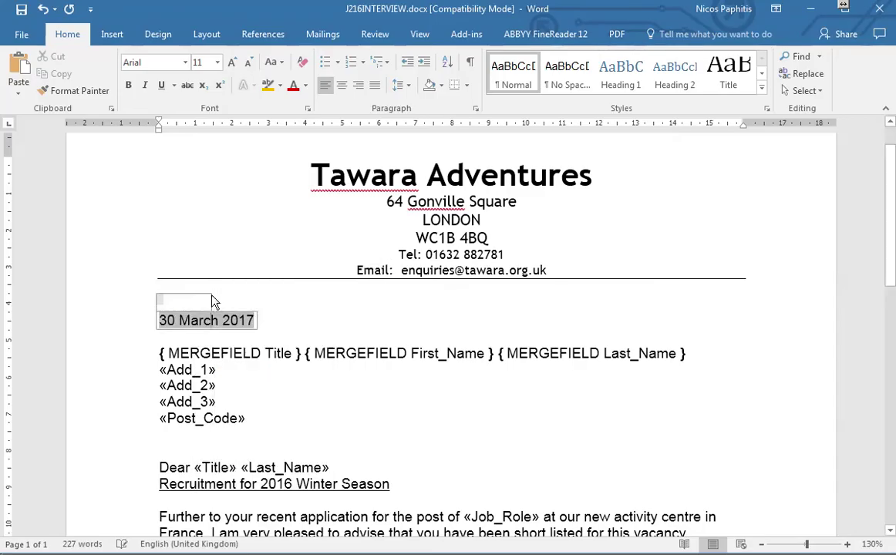
{"action": "left_click_drag", "start_coordinate": [238, 321], "coordinate": [346, 321]}
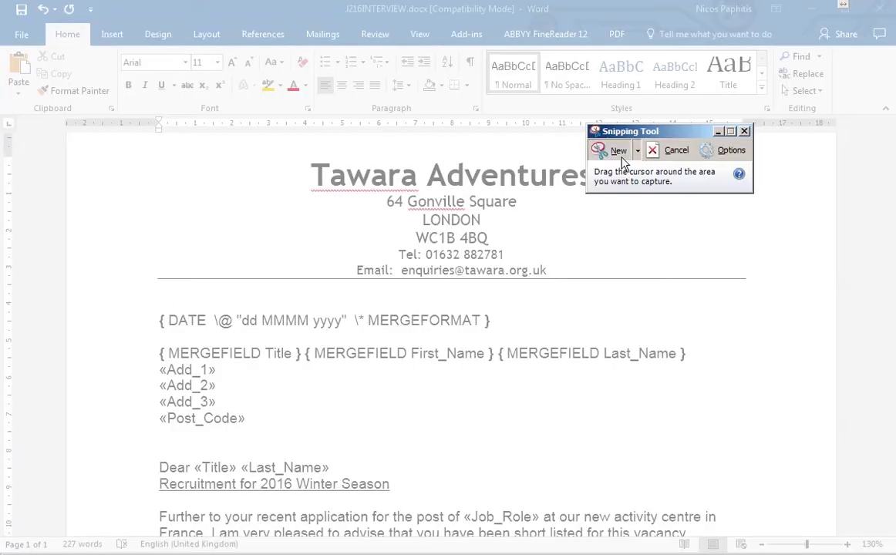
Screenshot the DATE and name field codes with Snipping Tool, then go back to Acrobat
{"action": "left_click_drag", "start_coordinate": [128, 208], "coordinate": [706, 366]}
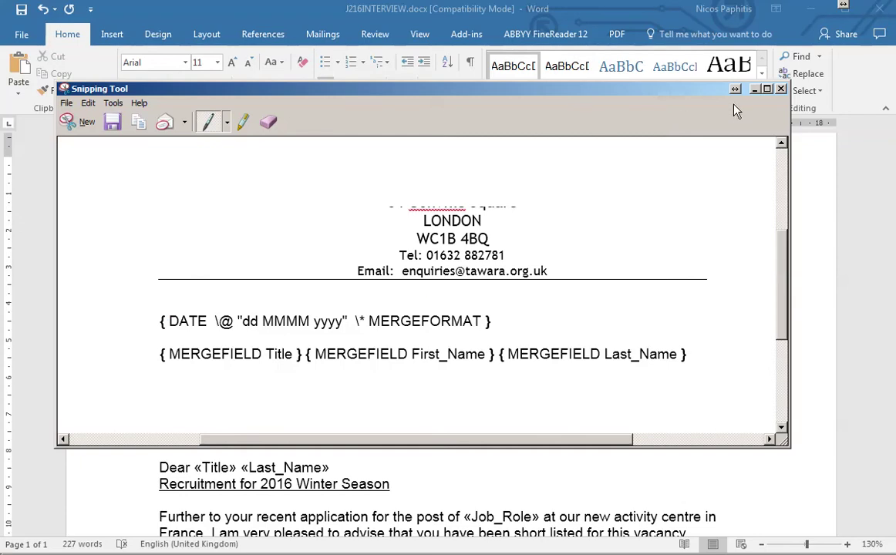
{"action": "left_click", "coordinate": [665, 77]}
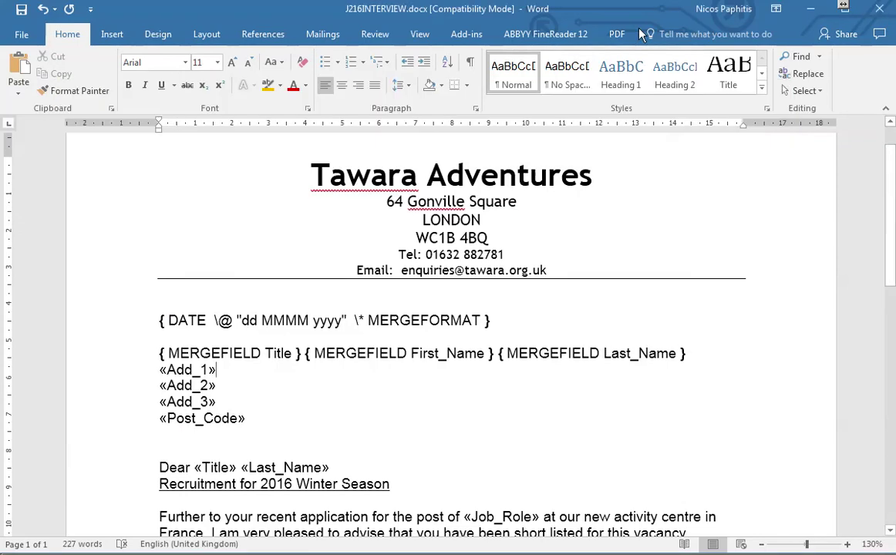
{"action": "key", "text": "alt+Tab"}
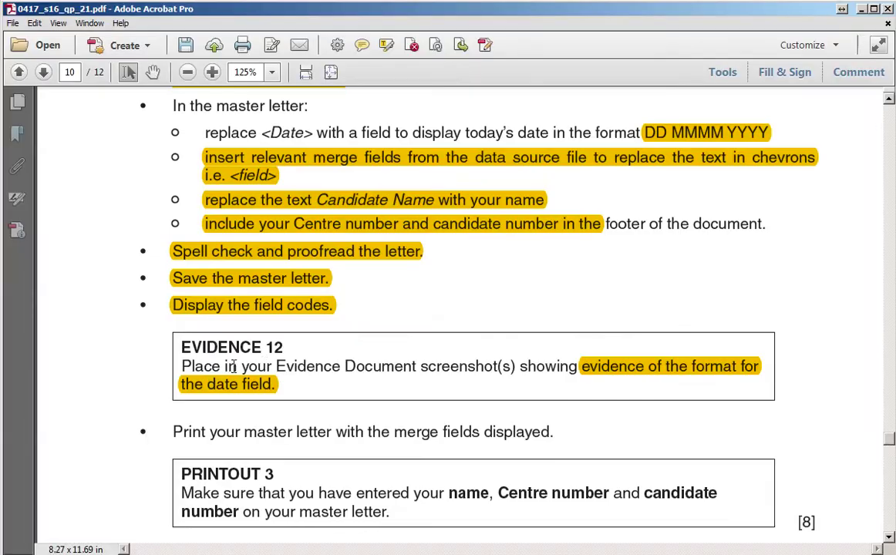
Select the instruction to print the master letter with merge fields displayed
{"action": "left_click_drag", "start_coordinate": [185, 432], "coordinate": [485, 426]}
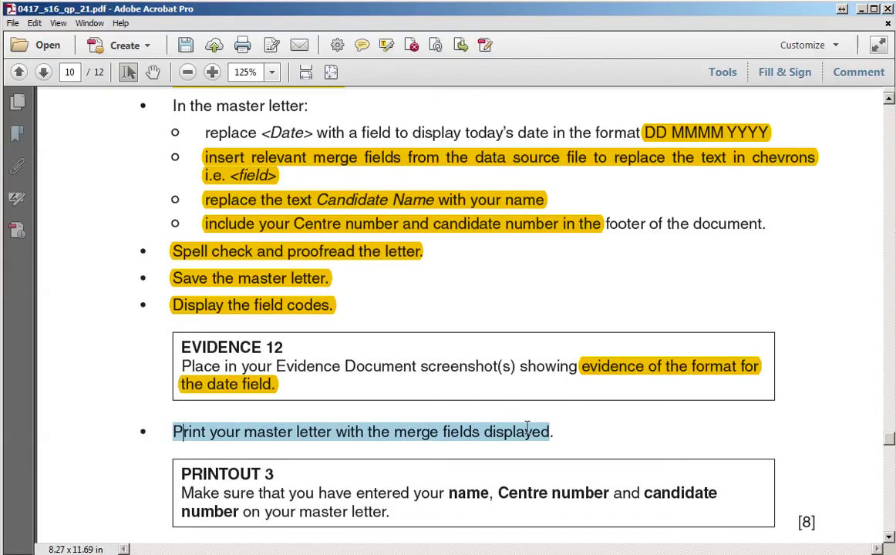
{"action": "scroll", "coordinate": [532, 435], "scroll_direction": "down", "scroll_amount": 2}
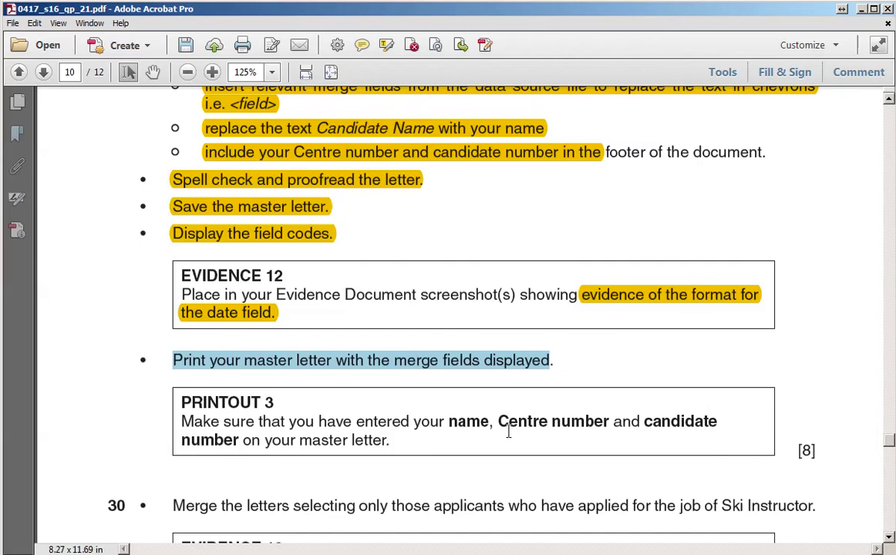
Back in Word, display «Add_1» and «Add_2» as MERGEFIELD codes, then open File Info
{"action": "key", "text": "alt+Tab"}
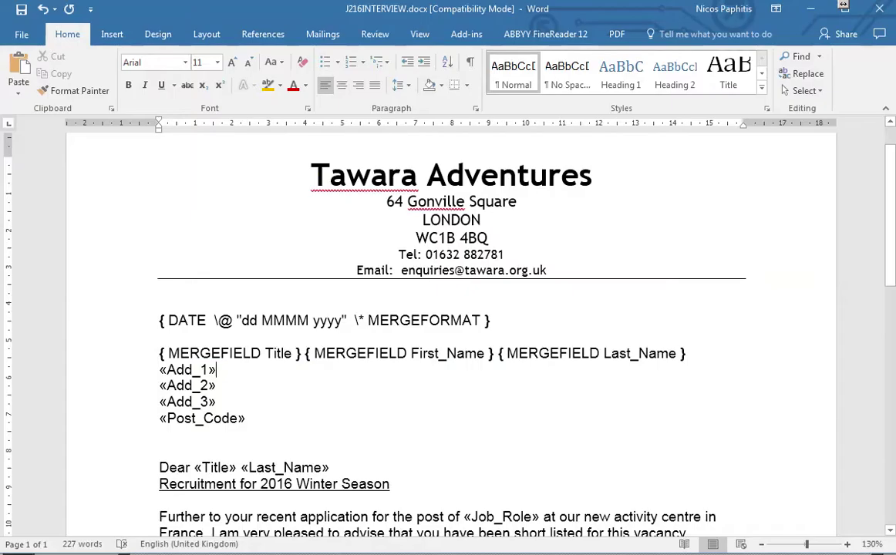
{"action": "scroll", "coordinate": [194, 281], "scroll_direction": "down", "scroll_amount": 3}
{"action": "right_click", "coordinate": [232, 281]}
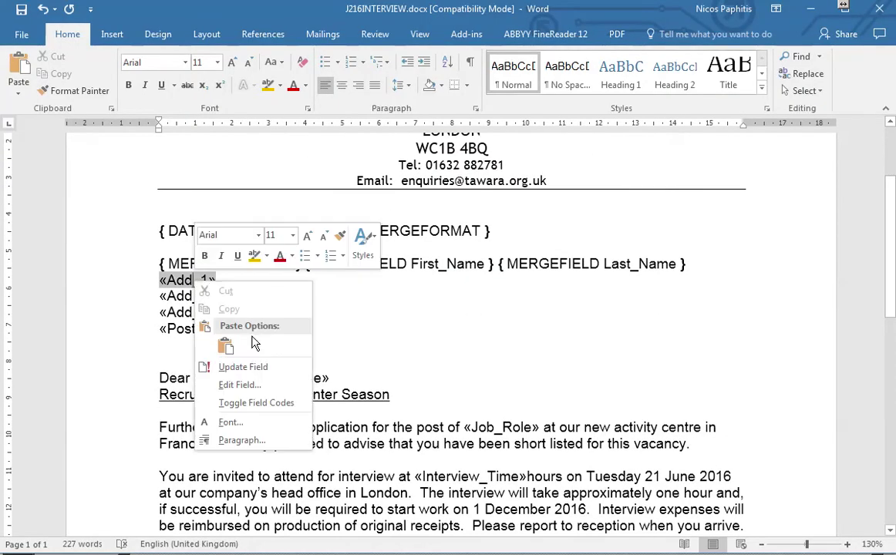
{"action": "left_click", "coordinate": [278, 402]}
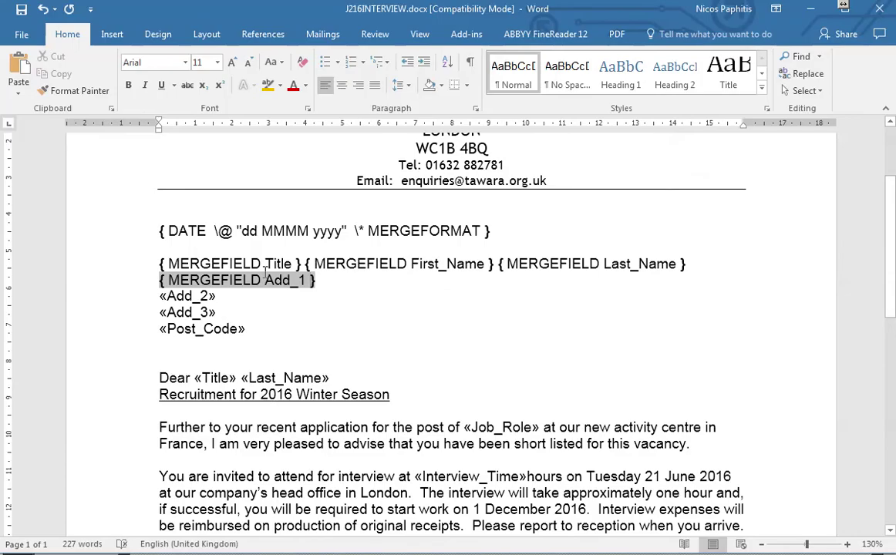
{"action": "right_click", "coordinate": [199, 296]}
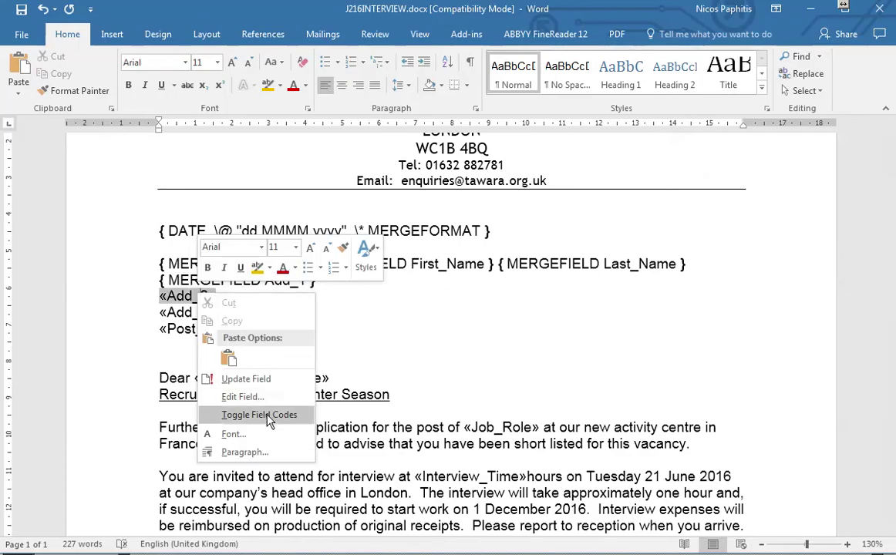
{"action": "left_click", "coordinate": [262, 415]}
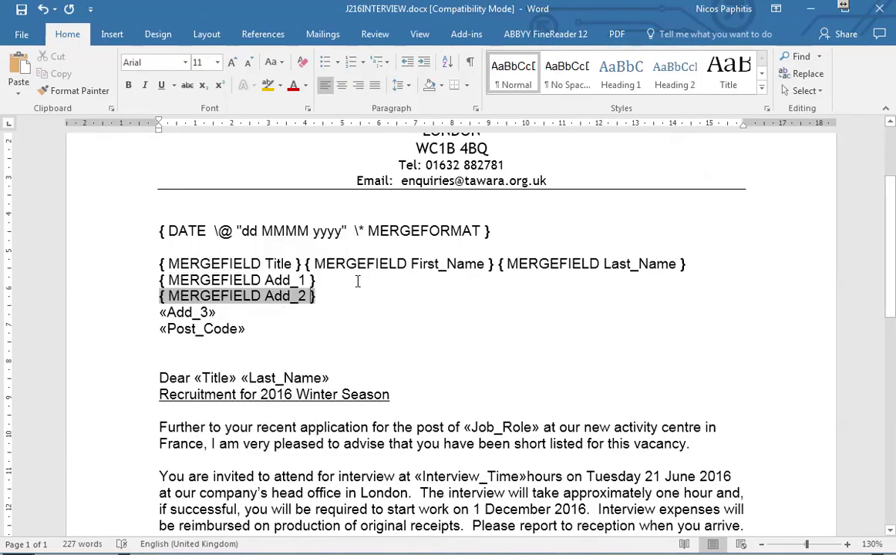
{"action": "left_click", "coordinate": [23, 34]}
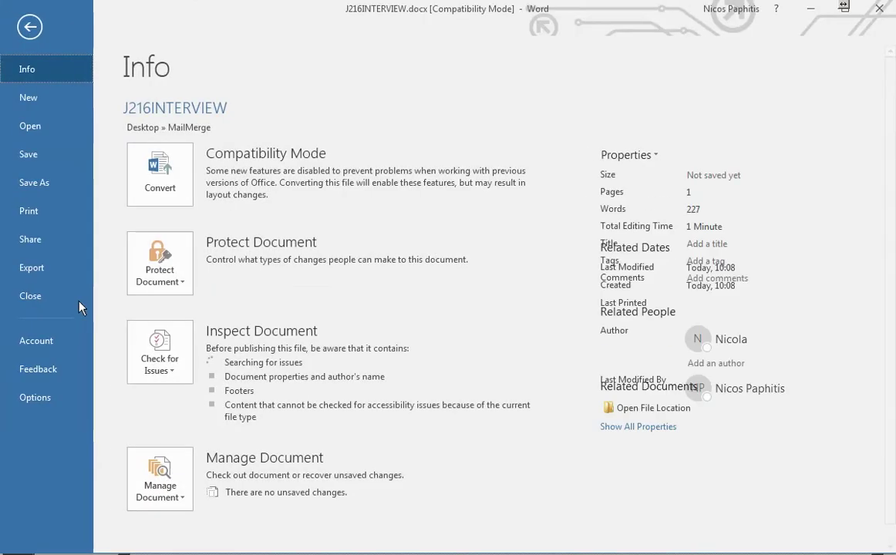
Preview the letter's printout with field codes at 80% zoom, then return to editing
{"action": "left_click", "coordinate": [39, 211]}
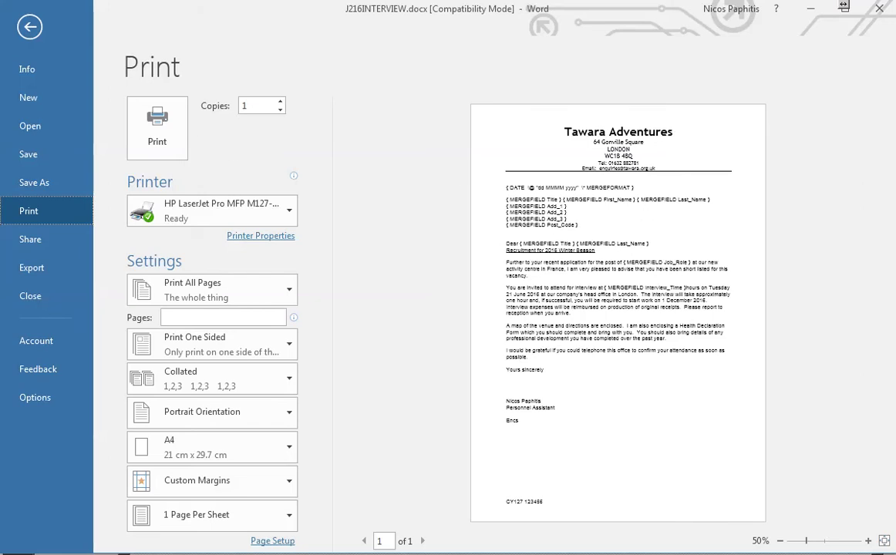
{"action": "left_click", "coordinate": [868, 542]}
{"action": "left_click", "coordinate": [868, 541]}
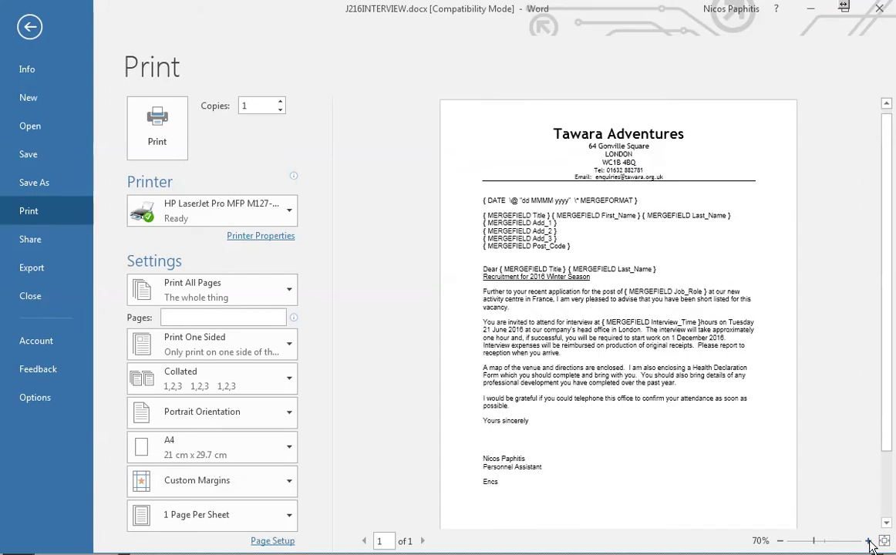
{"action": "left_click", "coordinate": [868, 541]}
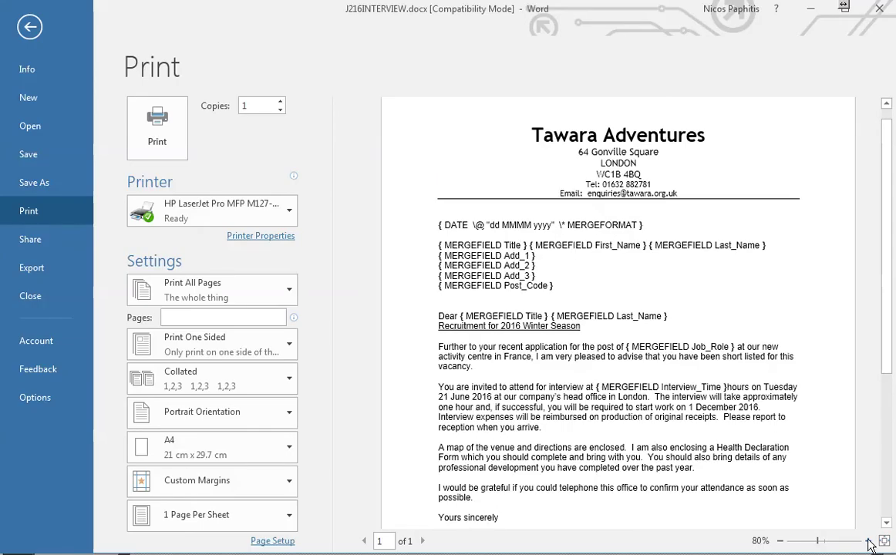
{"action": "left_click", "coordinate": [34, 34]}
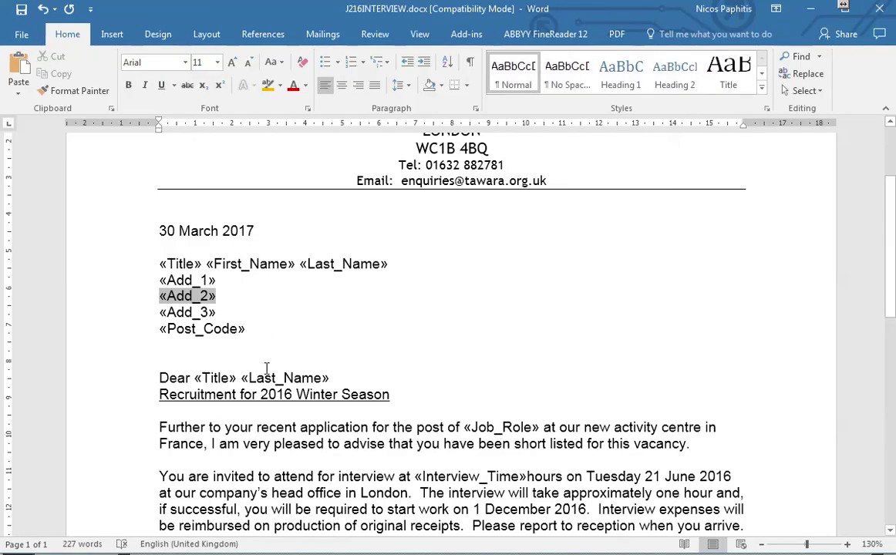
Select and deselect the address block, then open the J216INTERVIEW File Info page
{"action": "left_click_drag", "start_coordinate": [250, 330], "coordinate": [152, 269]}
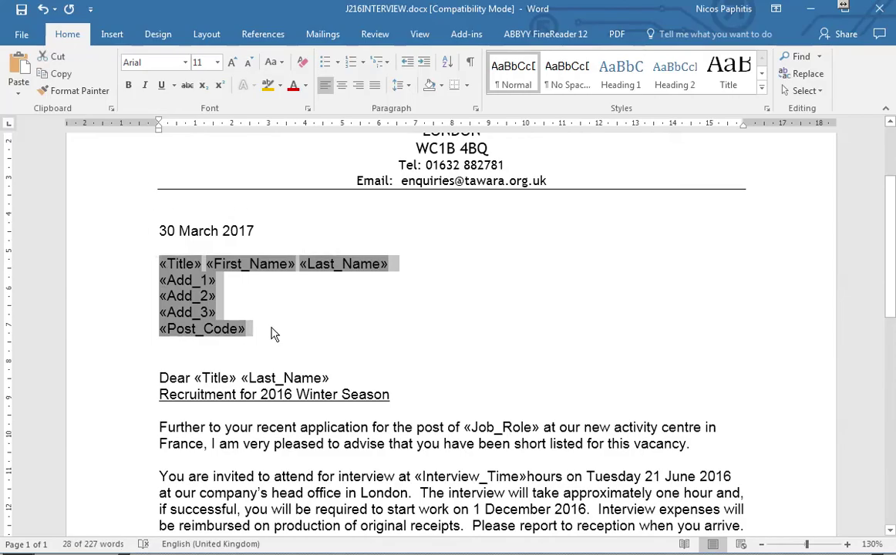
{"action": "left_click", "coordinate": [215, 281]}
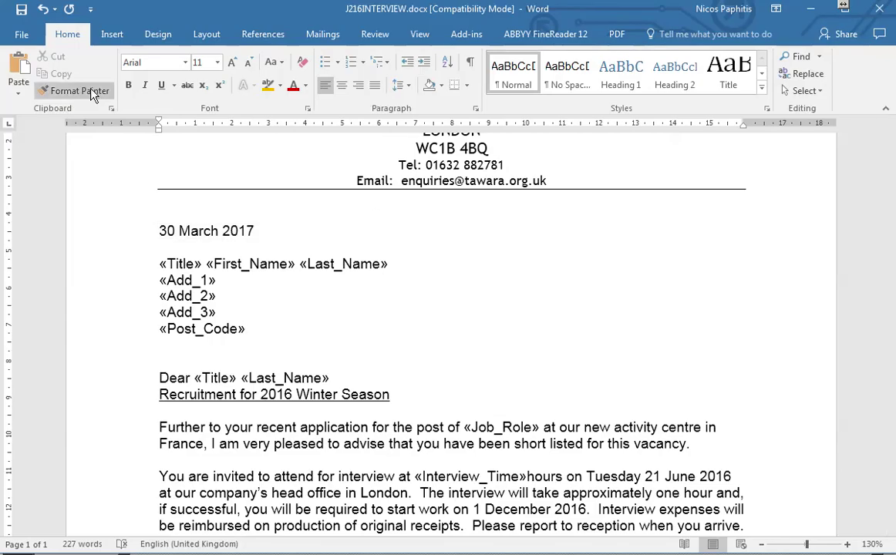
{"action": "left_click", "coordinate": [23, 34]}
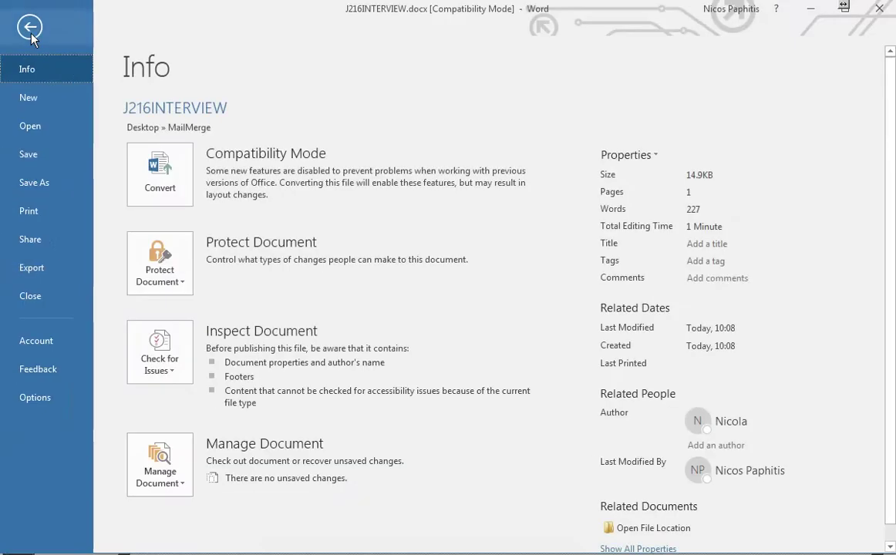
In Word Options > Advanced, untick 'Print field codes instead of their values' and confirm with OK
{"action": "left_click", "coordinate": [35, 398]}
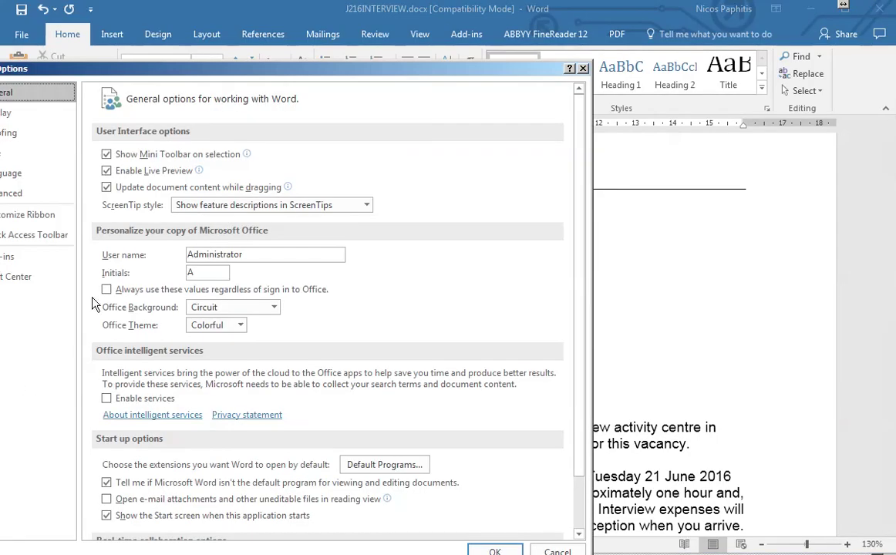
{"action": "left_click_drag", "start_coordinate": [123, 68], "coordinate": [333, 54]}
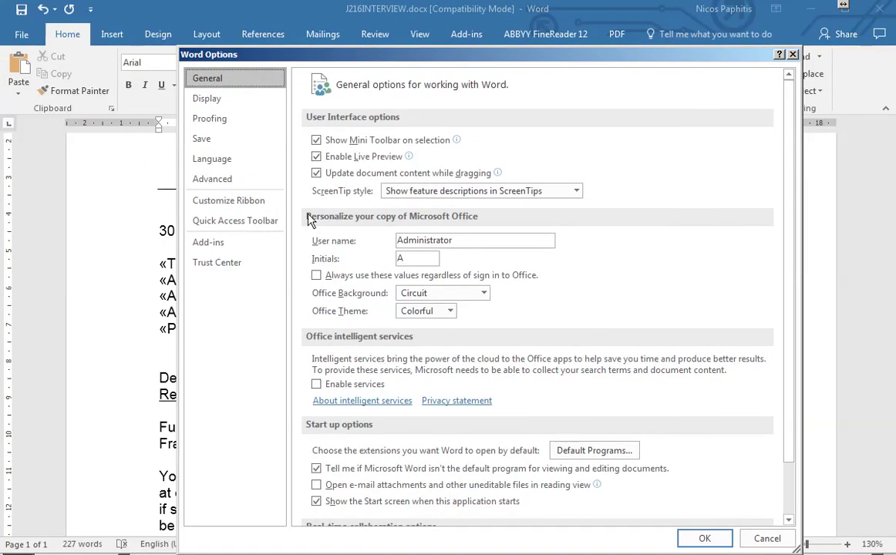
{"action": "left_click", "coordinate": [220, 180]}
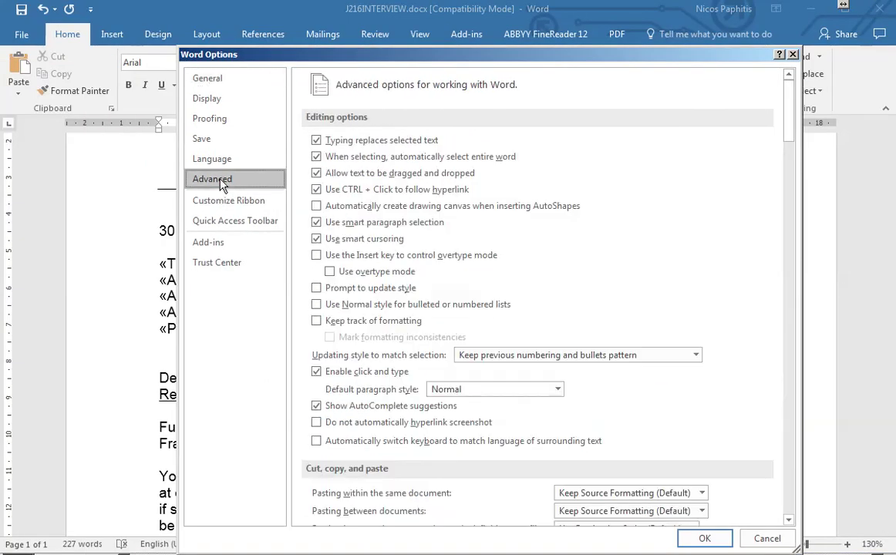
{"action": "scroll", "coordinate": [447, 301], "scroll_direction": "down", "scroll_amount": 10}
{"action": "scroll", "coordinate": [484, 321], "scroll_direction": "down", "scroll_amount": 12}
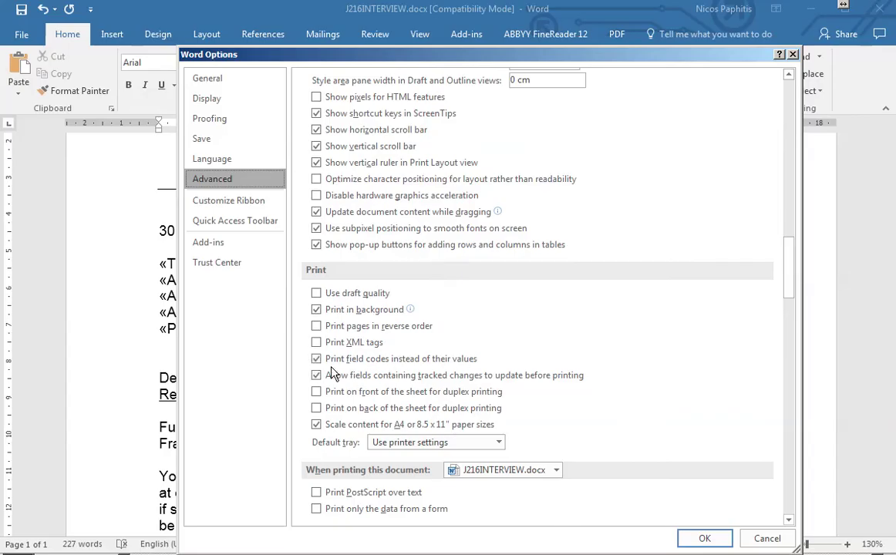
{"action": "left_click", "coordinate": [316, 359]}
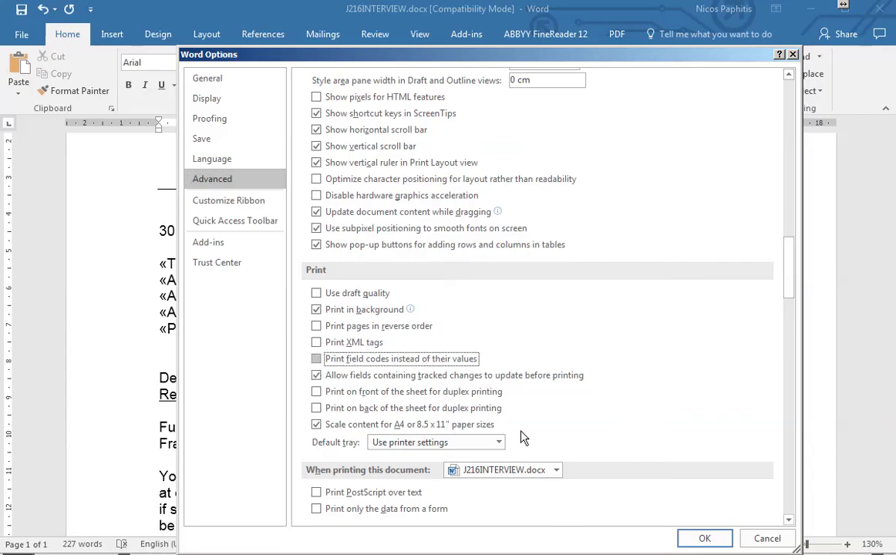
{"action": "left_click", "coordinate": [703, 540]}
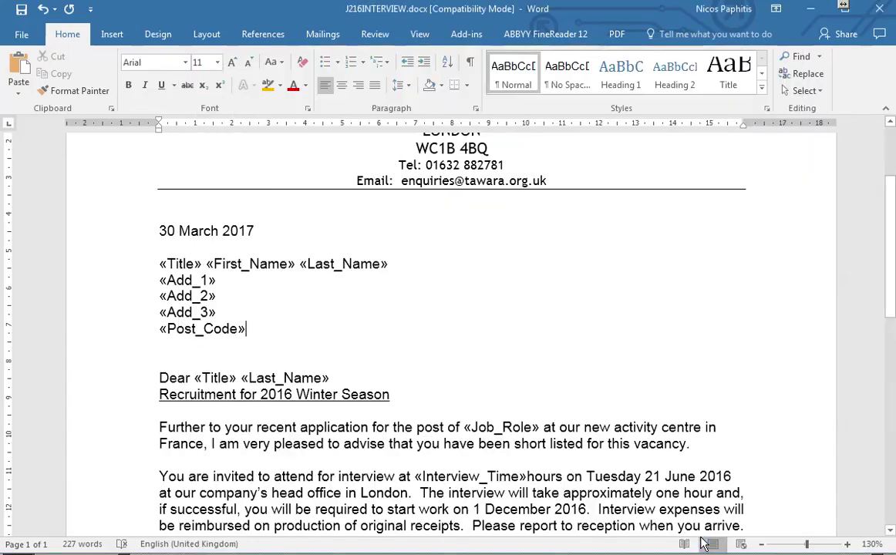
{"action": "right_click", "coordinate": [188, 265]}
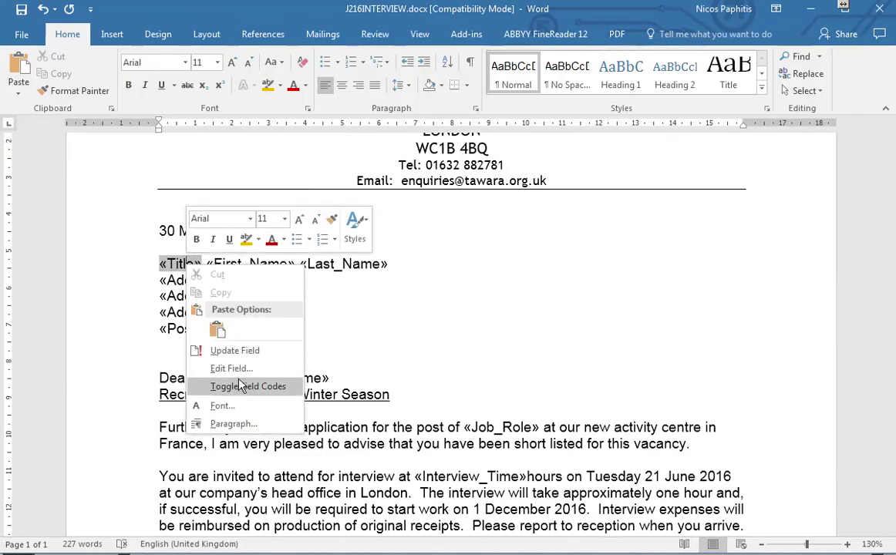
Toggle «Title», «First_Name» and «Last_Name» to their MERGEFIELD codes, then open the File tab
{"action": "left_click", "coordinate": [240, 386]}
{"action": "right_click", "coordinate": [351, 264]}
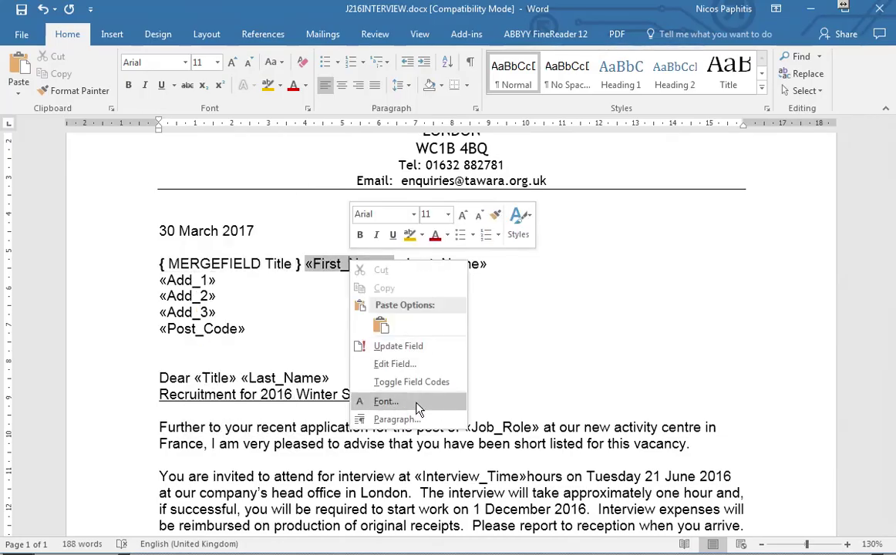
{"action": "left_click", "coordinate": [421, 382]}
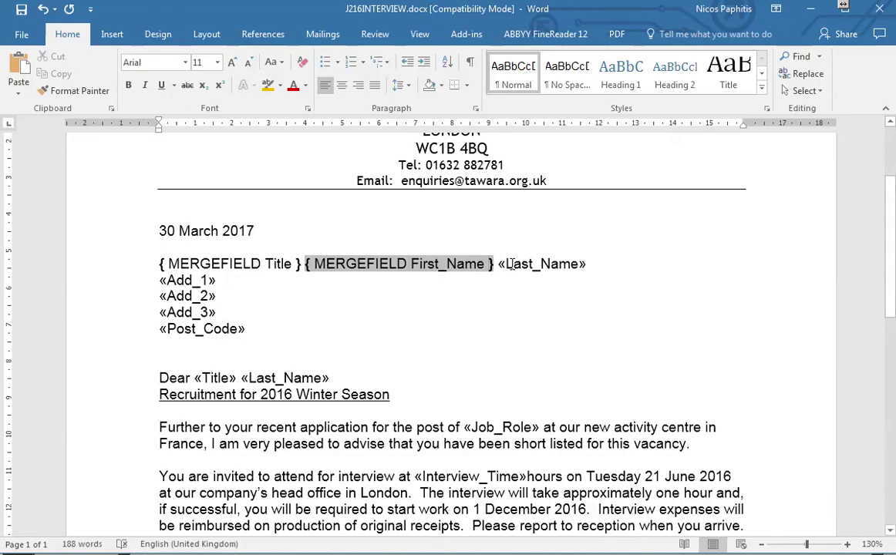
{"action": "right_click", "coordinate": [509, 264]}
{"action": "left_click", "coordinate": [574, 384]}
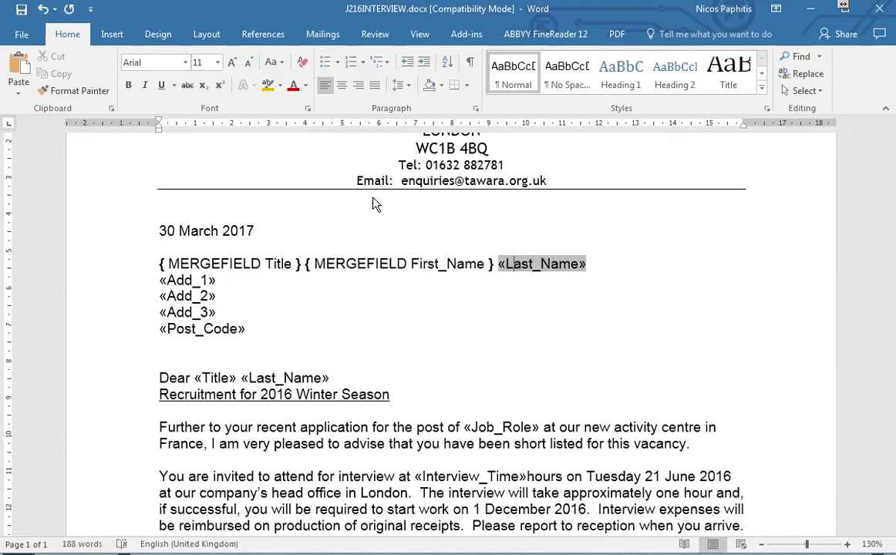
{"action": "left_click", "coordinate": [21, 34]}
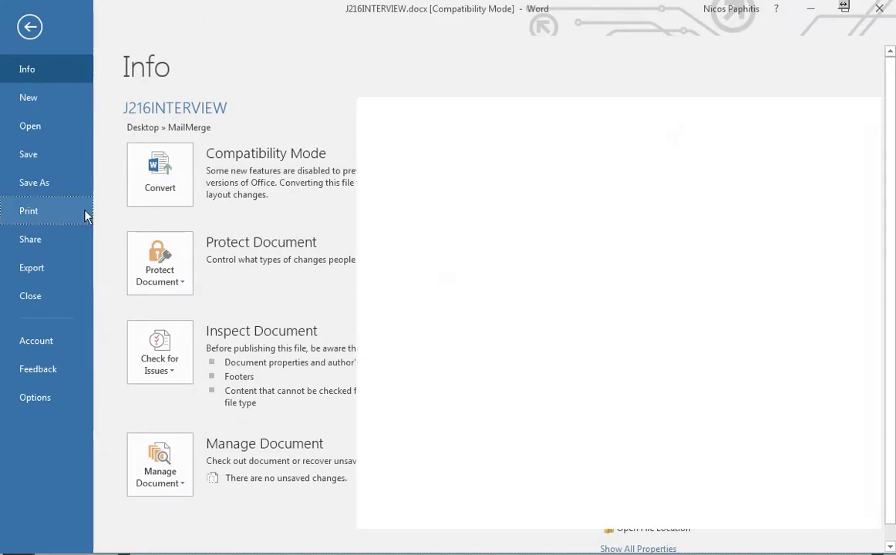
Print-preview the letter zoomed in to check the name and address merge fields
{"action": "left_click", "coordinate": [85, 213]}
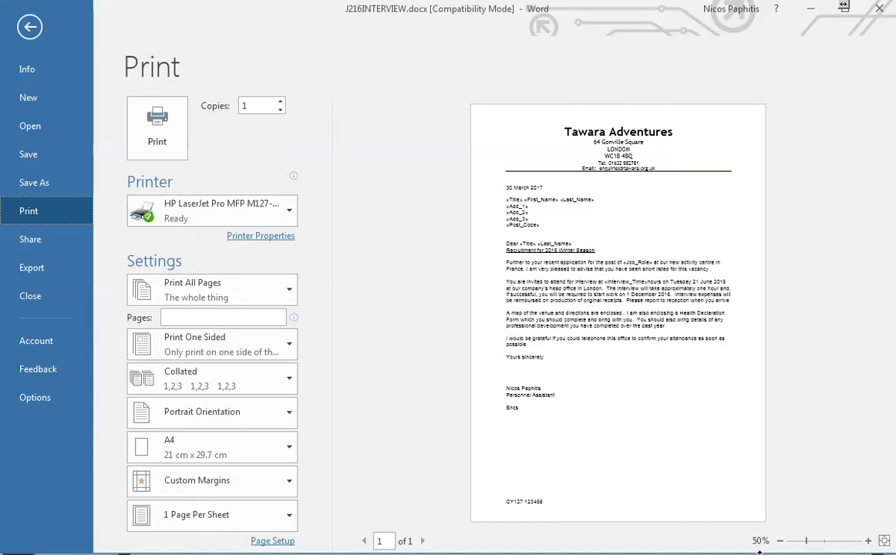
{"action": "left_click", "coordinate": [848, 542]}
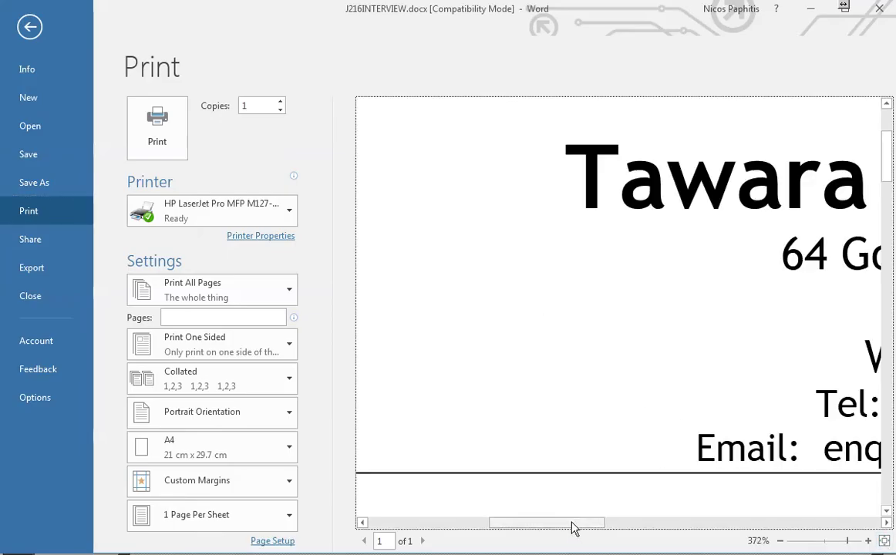
{"action": "left_click_drag", "start_coordinate": [574, 524], "coordinate": [725, 522]}
{"action": "scroll", "coordinate": [564, 350], "scroll_direction": "down", "scroll_amount": 5}
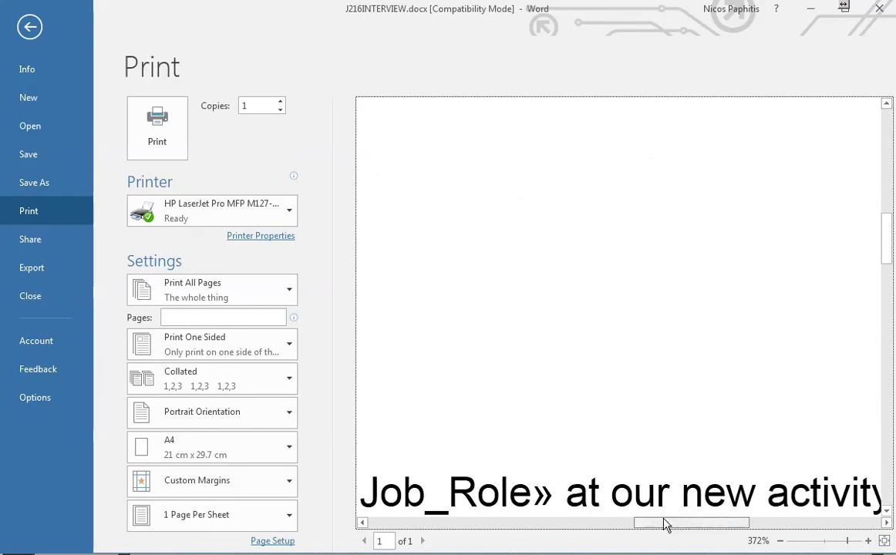
{"action": "left_click_drag", "start_coordinate": [667, 524], "coordinate": [480, 523]}
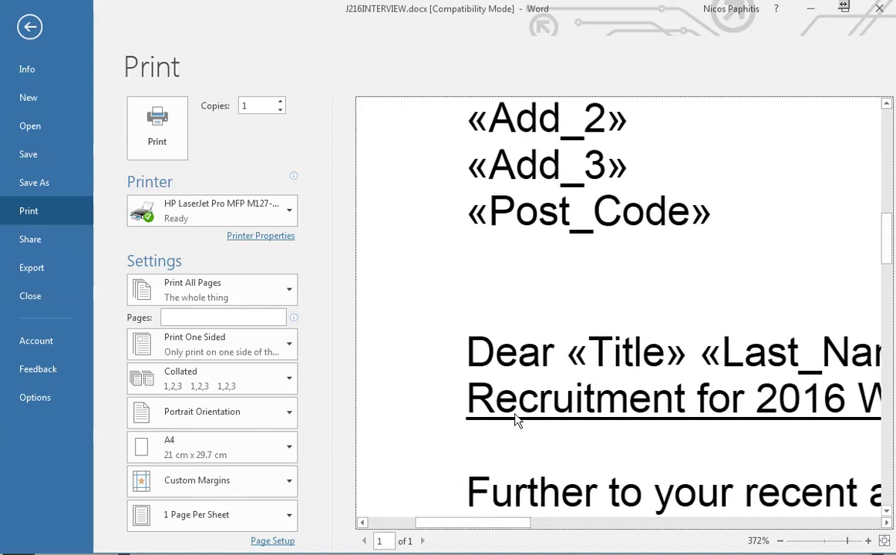
{"action": "scroll", "coordinate": [516, 419], "scroll_direction": "up", "scroll_amount": 3}
{"action": "scroll", "coordinate": [518, 420], "scroll_direction": "up", "scroll_amount": 3}
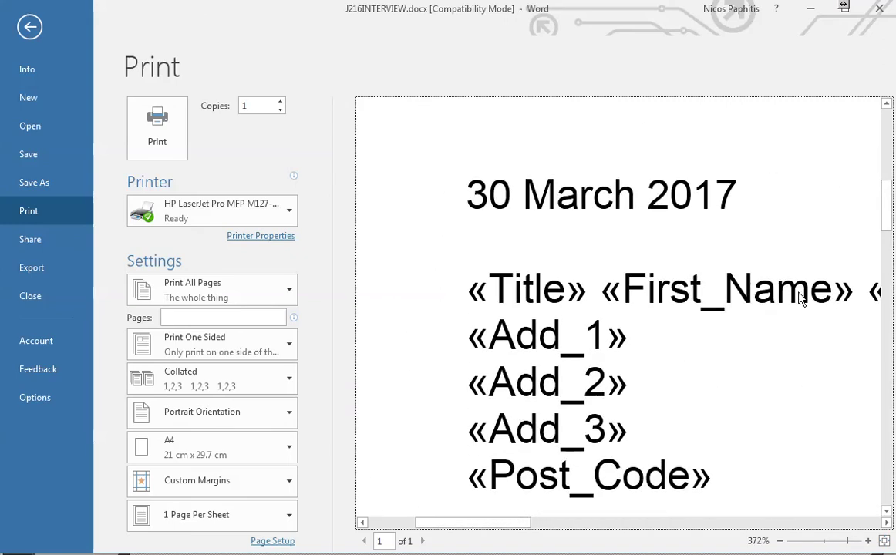
Zoom the print preview back out to see the whole letter
{"action": "left_click", "coordinate": [780, 541]}
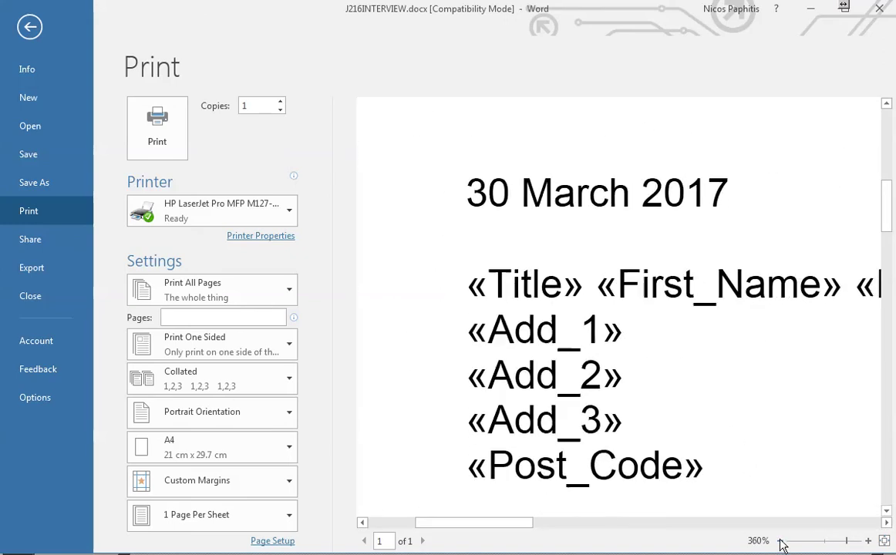
{"action": "left_click", "coordinate": [781, 542]}
{"action": "left_click", "coordinate": [781, 541]}
{"action": "left_click", "coordinate": [780, 541]}
{"action": "left_click", "coordinate": [780, 541]}
{"action": "left_click", "coordinate": [780, 542]}
{"action": "left_click", "coordinate": [780, 542]}
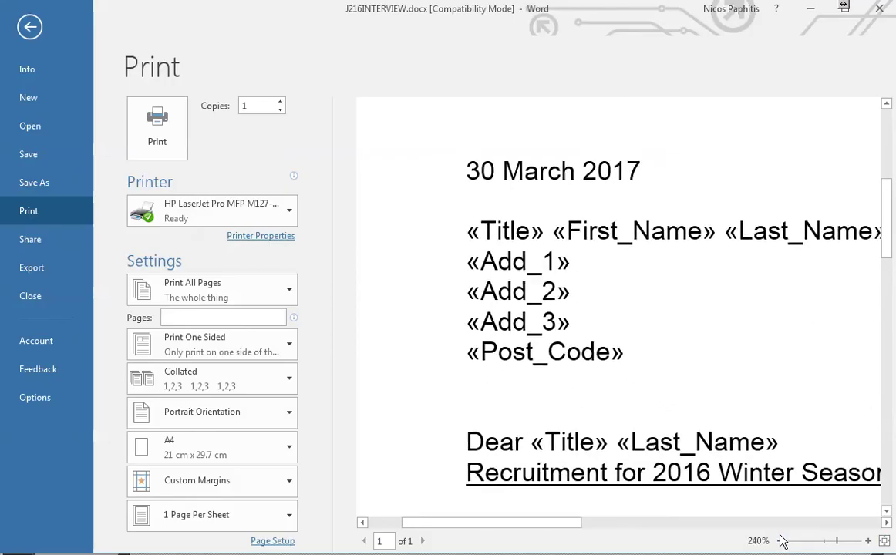
{"action": "left_click", "coordinate": [781, 541]}
{"action": "left_click", "coordinate": [781, 541]}
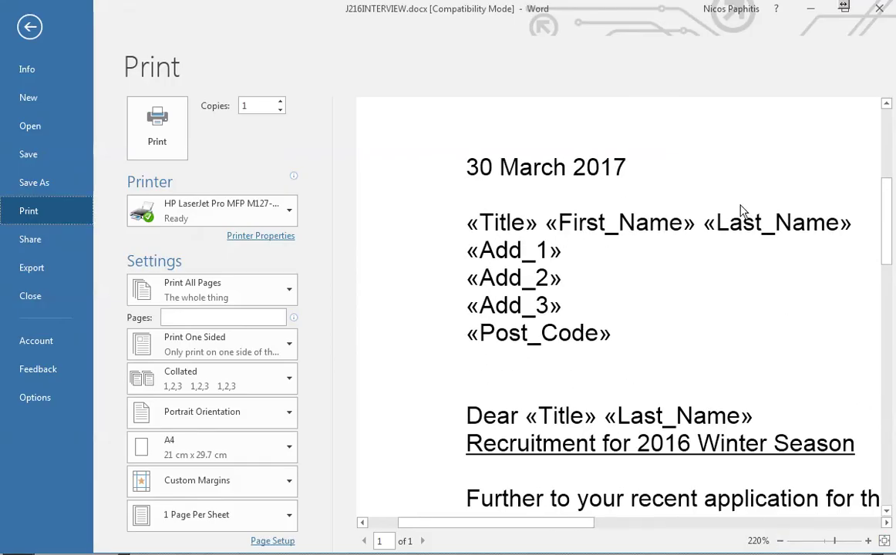
Tick 'Print field codes instead of their values' in Word Options Advanced print settings
{"action": "left_click", "coordinate": [42, 396]}
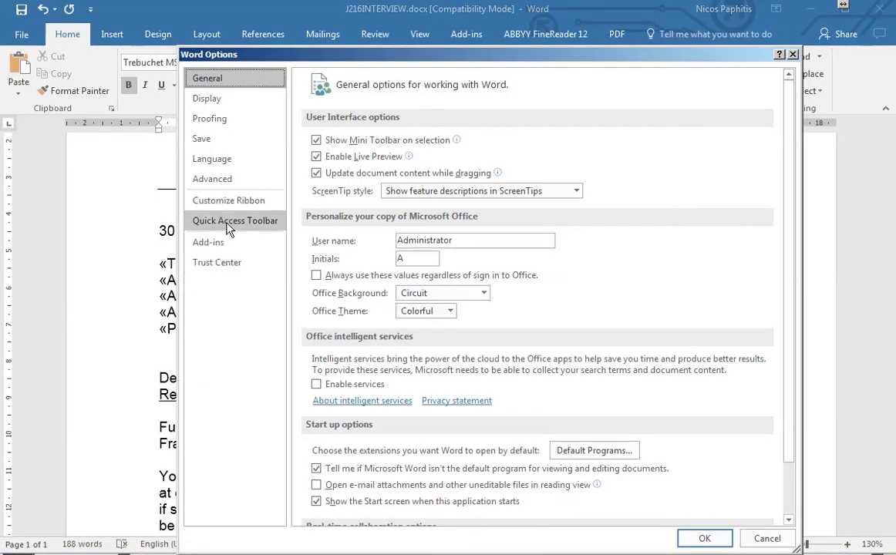
{"action": "left_click", "coordinate": [213, 179]}
{"action": "scroll", "coordinate": [371, 375], "scroll_direction": "down", "scroll_amount": 20}
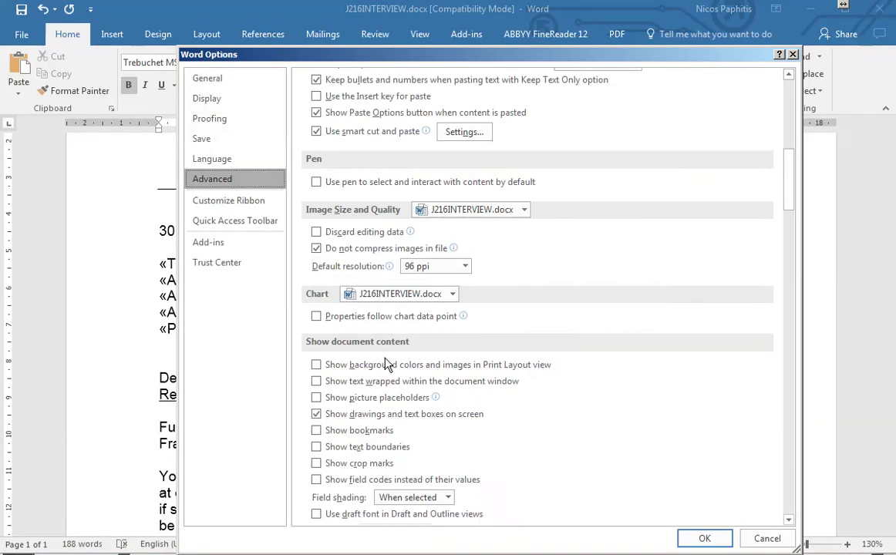
{"action": "scroll", "coordinate": [386, 367], "scroll_direction": "down", "scroll_amount": 6}
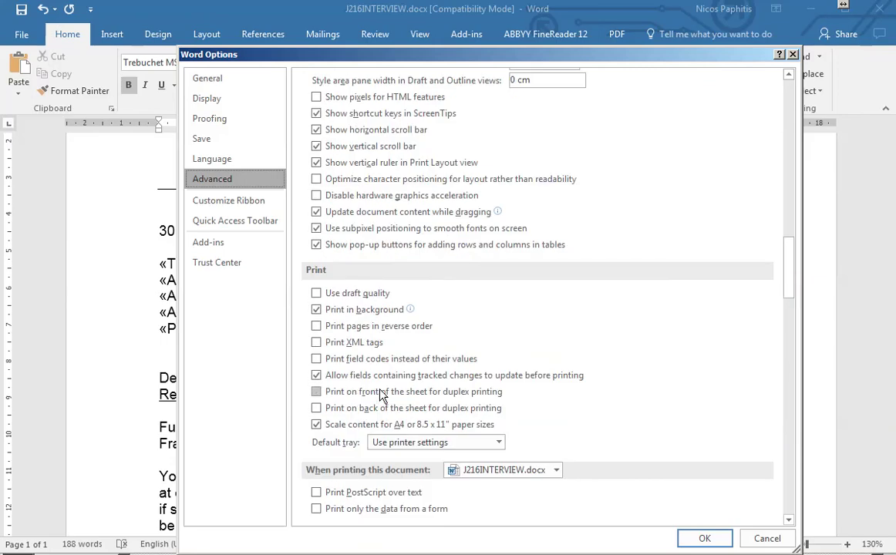
{"action": "left_click", "coordinate": [316, 360]}
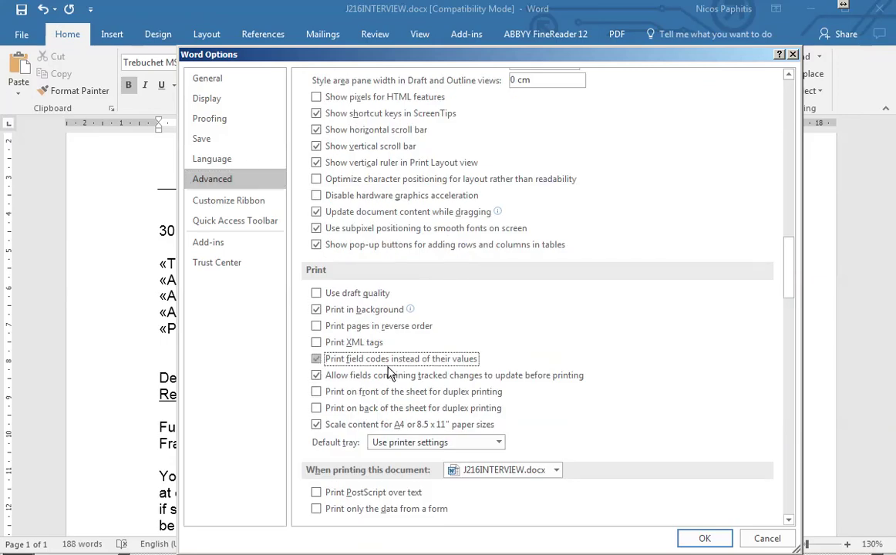
Apply the field-code printing option and return to the master letter
{"action": "left_click", "coordinate": [704, 539]}
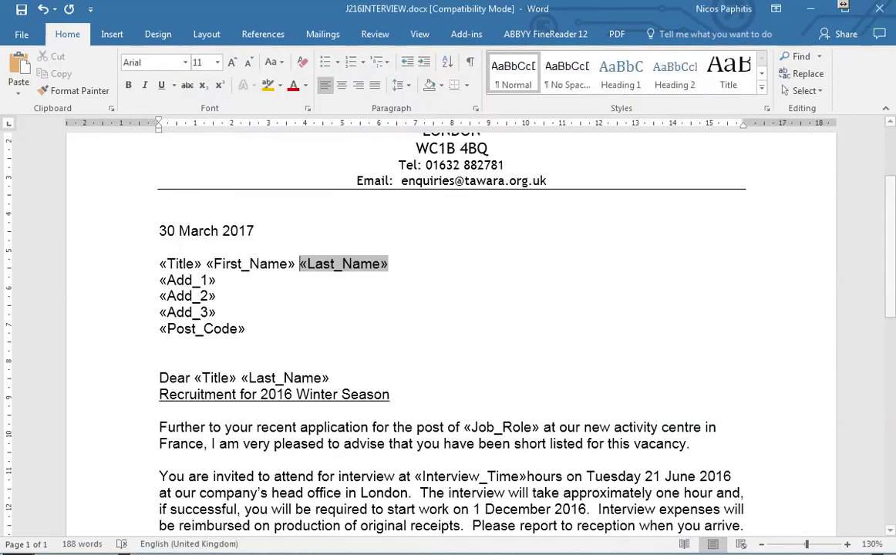
{"action": "right_click", "coordinate": [245, 264]}
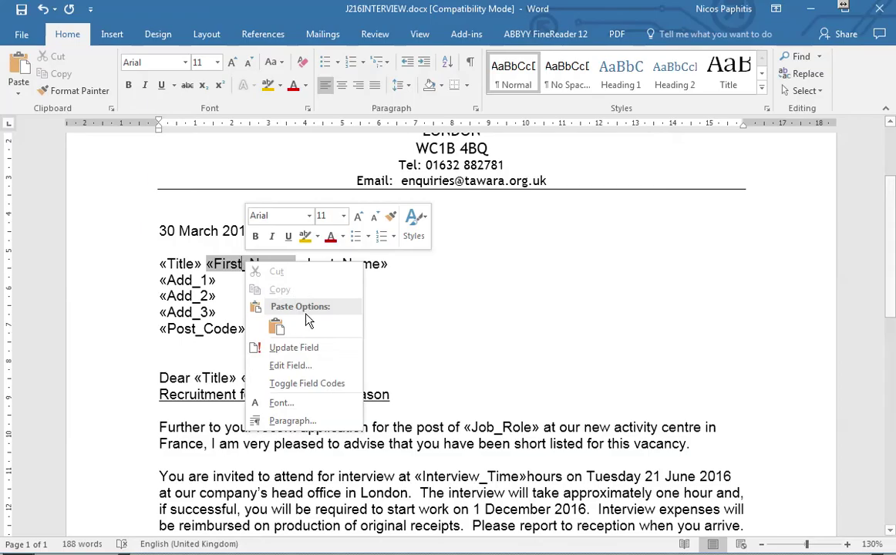
{"action": "key", "text": "Escape"}
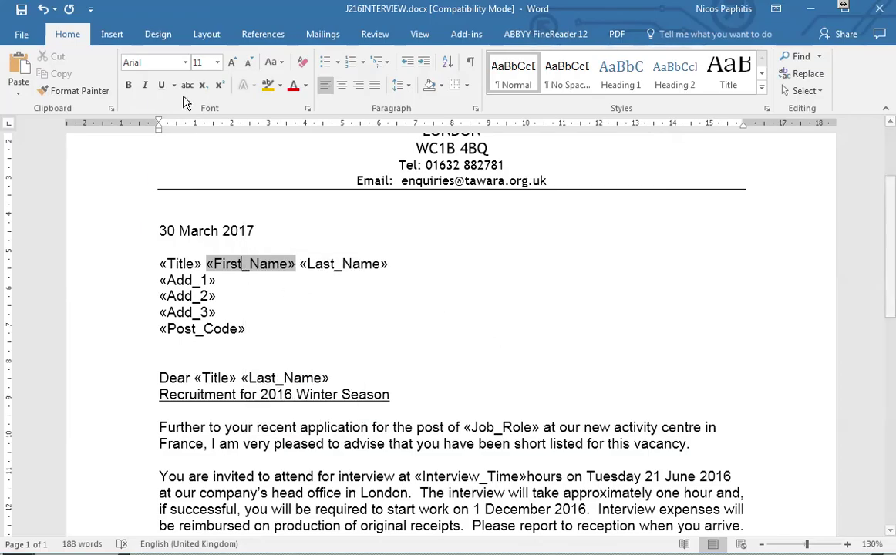
Preview the letter printing as DATE and MERGEFIELD codes at 80%, then return to editing
{"action": "left_click", "coordinate": [23, 39]}
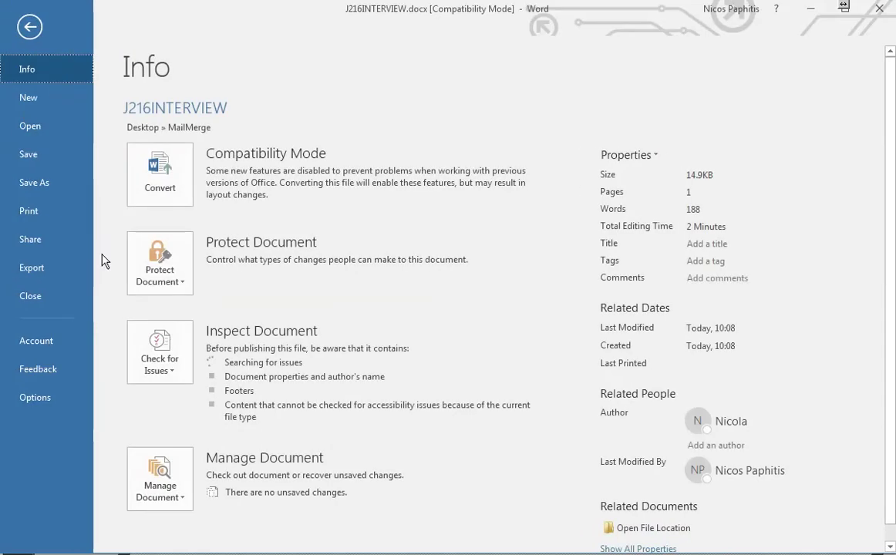
{"action": "left_click", "coordinate": [45, 210]}
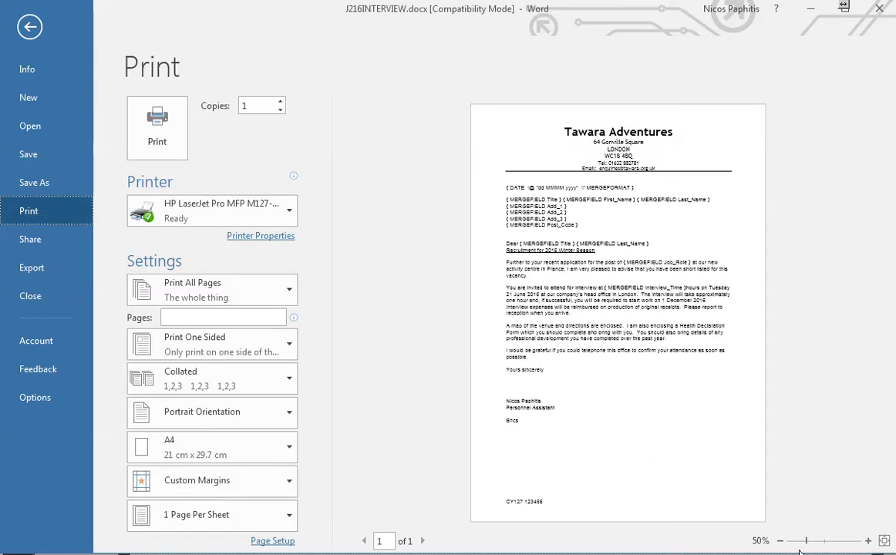
{"action": "left_click", "coordinate": [869, 541]}
{"action": "left_click", "coordinate": [869, 541]}
{"action": "left_click", "coordinate": [869, 541]}
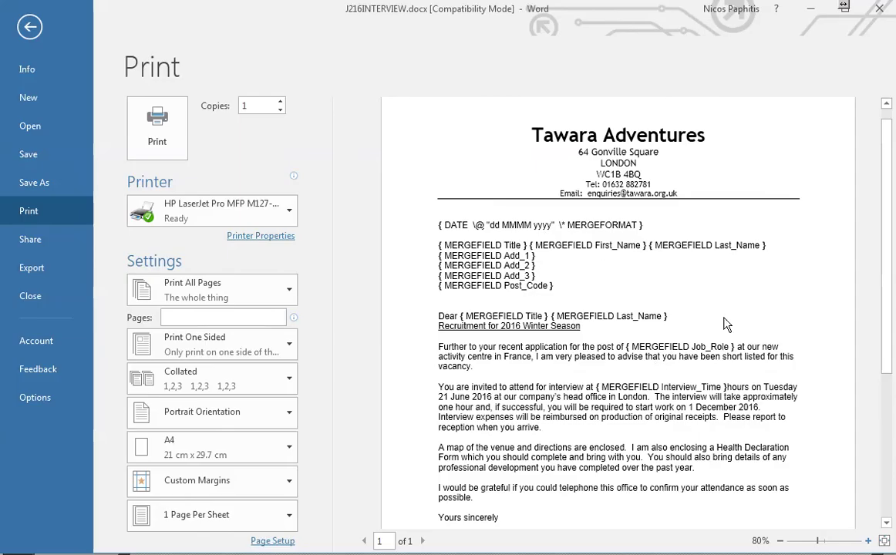
{"action": "left_click", "coordinate": [32, 32]}
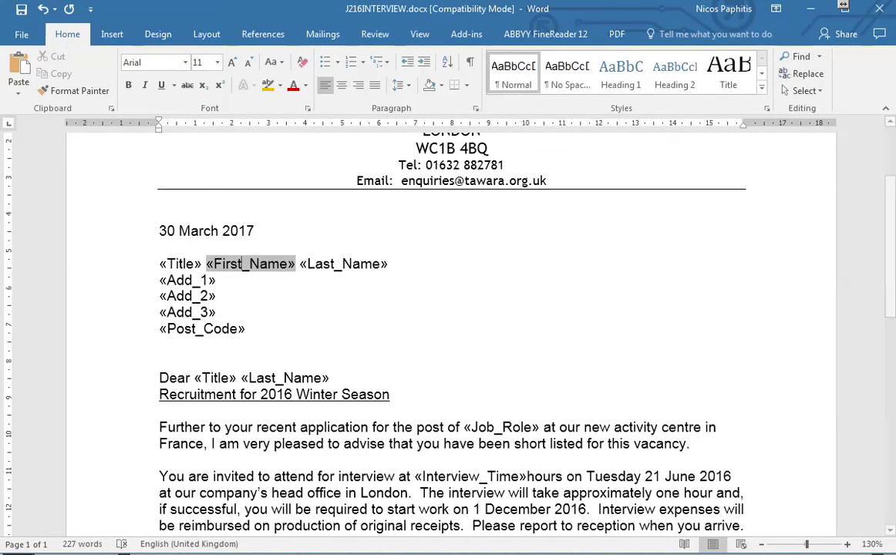
Highlight the master-letter print instruction and the PRINTOUT 3 note in yellow
{"action": "key", "text": "alt+Tab"}
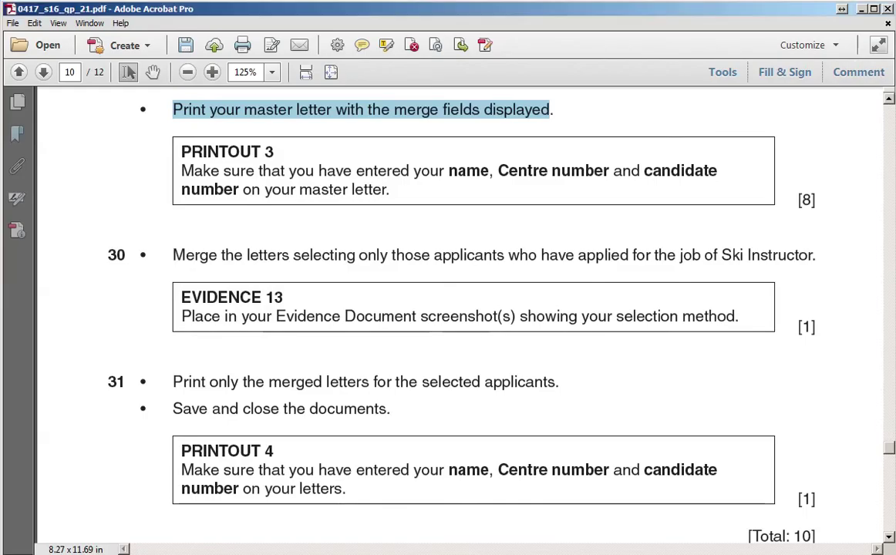
{"action": "key", "text": "alt+Tab"}
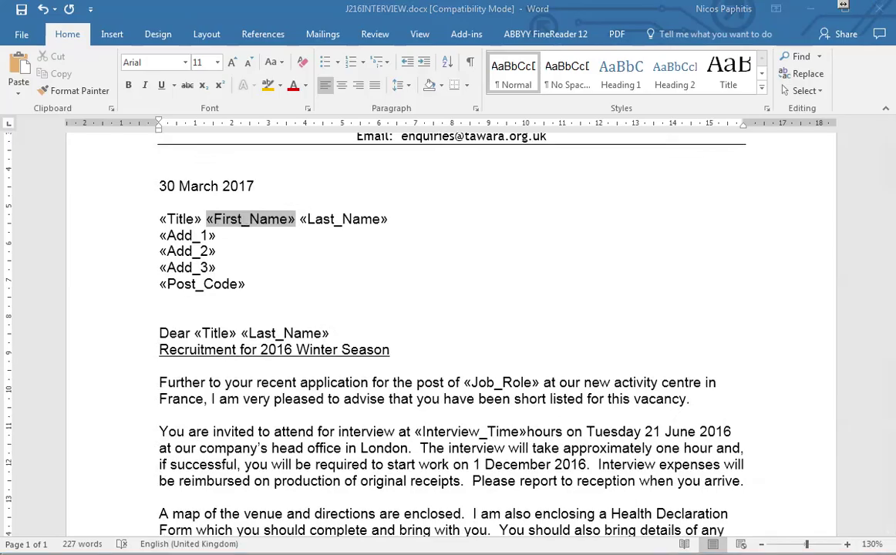
{"action": "key", "text": "alt+Tab"}
{"action": "scroll", "coordinate": [312, 332], "scroll_direction": "up", "scroll_amount": 4}
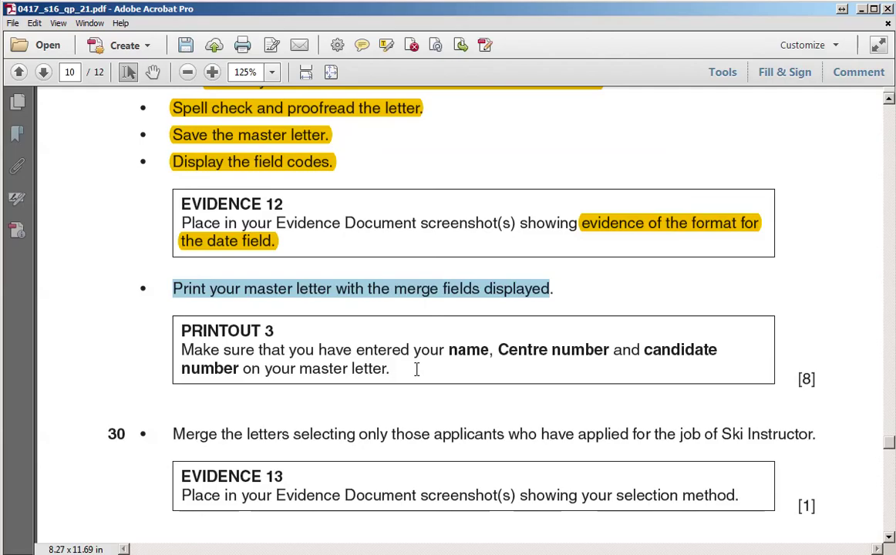
{"action": "left_click_drag", "start_coordinate": [417, 370], "coordinate": [372, 368]}
{"action": "left_click_drag", "start_coordinate": [224, 349], "coordinate": [180, 324]}
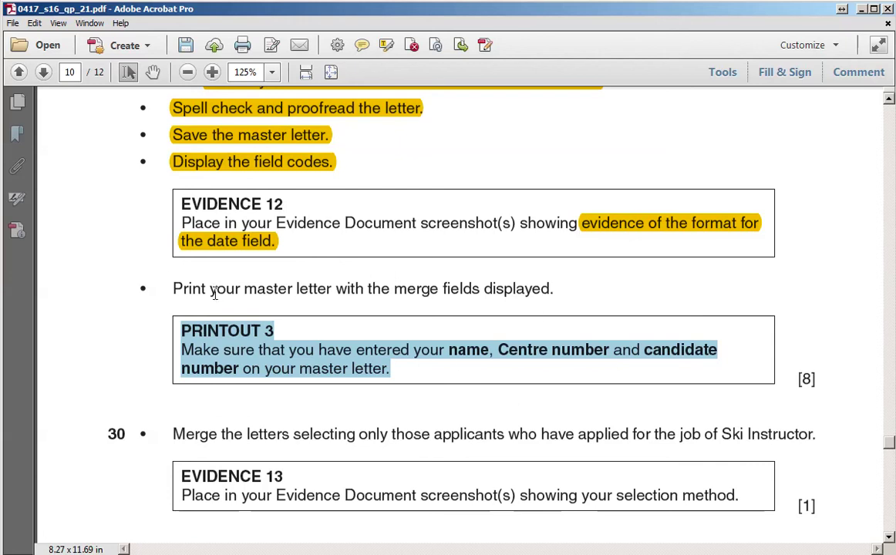
{"action": "left_click_drag", "start_coordinate": [171, 288], "coordinate": [522, 296]}
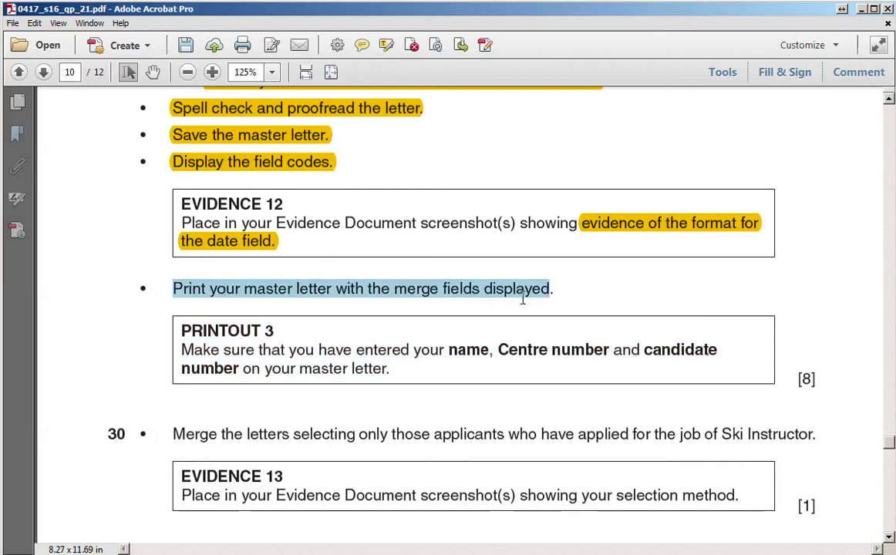
{"action": "left_click", "coordinate": [385, 47]}
{"action": "left_click_drag", "start_coordinate": [400, 371], "coordinate": [214, 352]}
{"action": "left_click", "coordinate": [385, 44]}
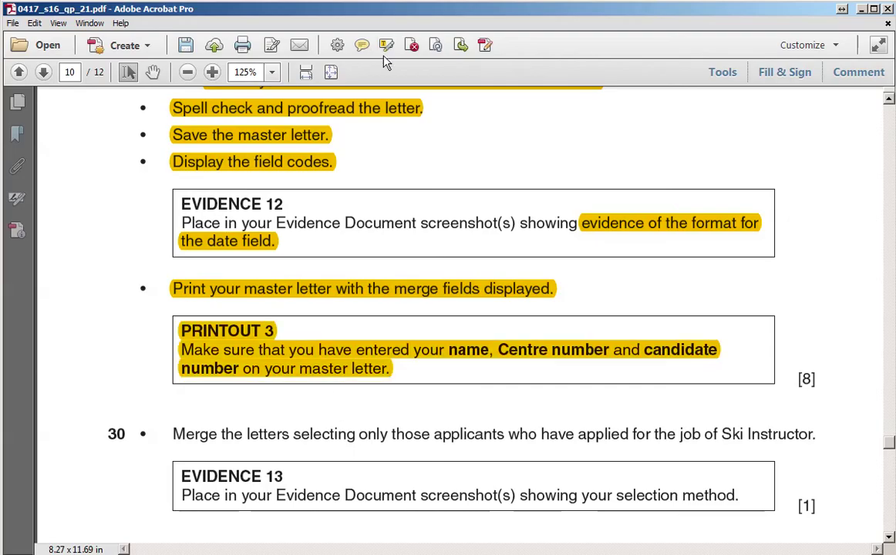
Highlight 'Ski Instructor' in question 30's merge-selection instruction in yellow
{"action": "scroll", "coordinate": [461, 444], "scroll_direction": "down", "scroll_amount": 4}
{"action": "scroll", "coordinate": [455, 434], "scroll_direction": "down", "scroll_amount": 1}
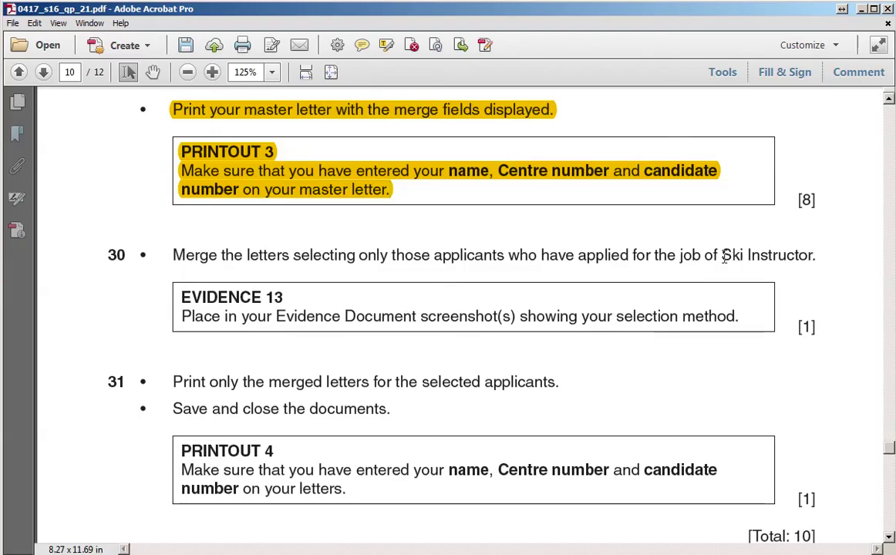
{"action": "left_click_drag", "start_coordinate": [722, 255], "coordinate": [815, 256]}
{"action": "left_click", "coordinate": [386, 45]}
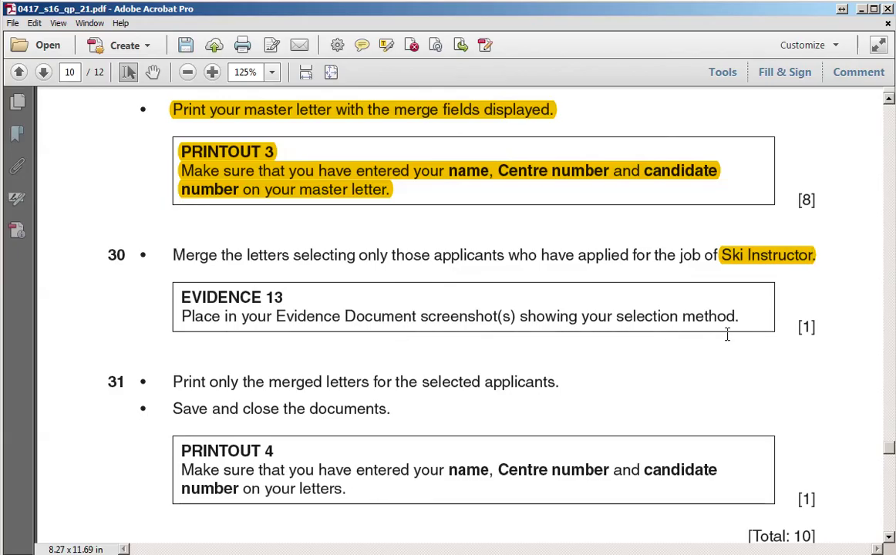
Open the Mail Merge Recipients list in Word, showing all eight applicants ticked
{"action": "key", "text": "alt+Tab"}
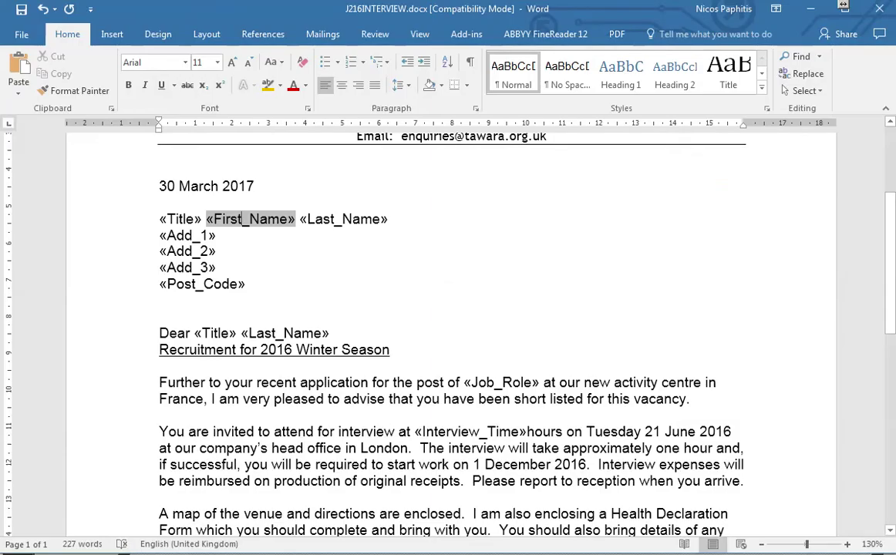
{"action": "scroll", "coordinate": [609, 284], "scroll_direction": "up", "scroll_amount": 5}
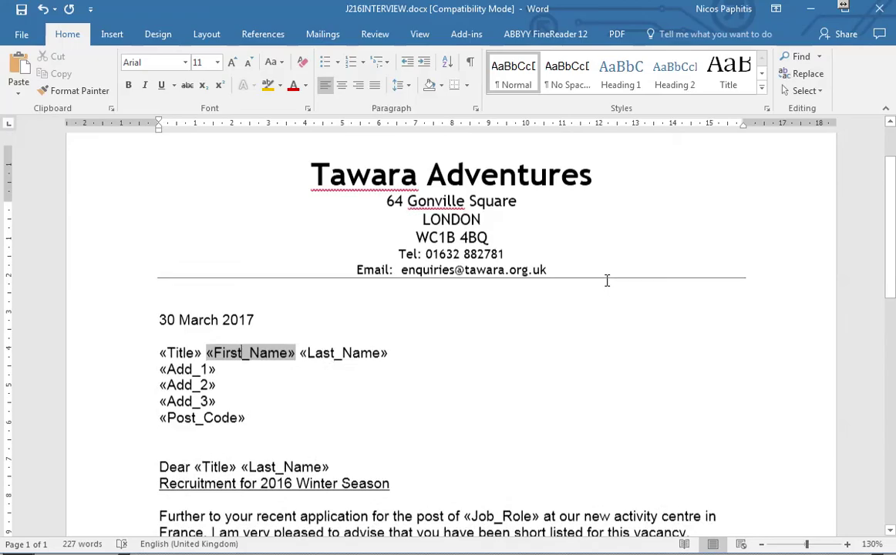
{"action": "left_click", "coordinate": [322, 34]}
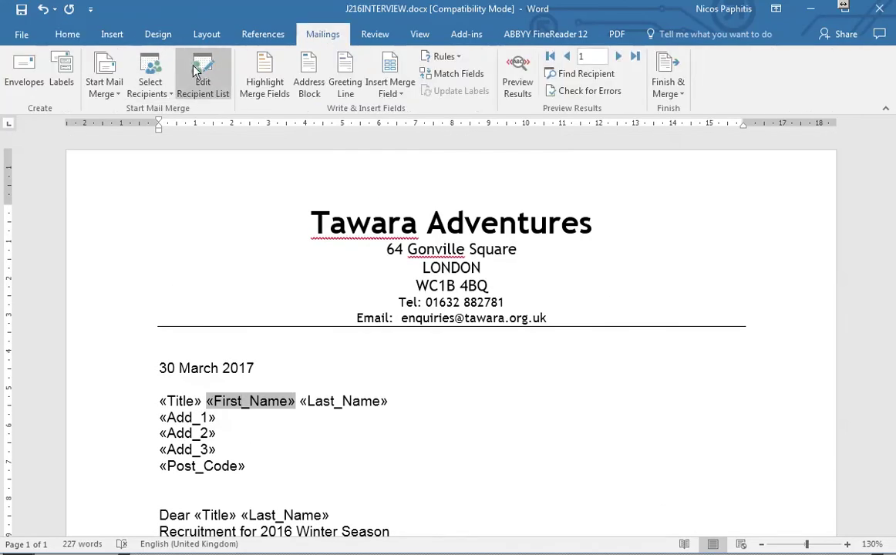
{"action": "left_click", "coordinate": [204, 81]}
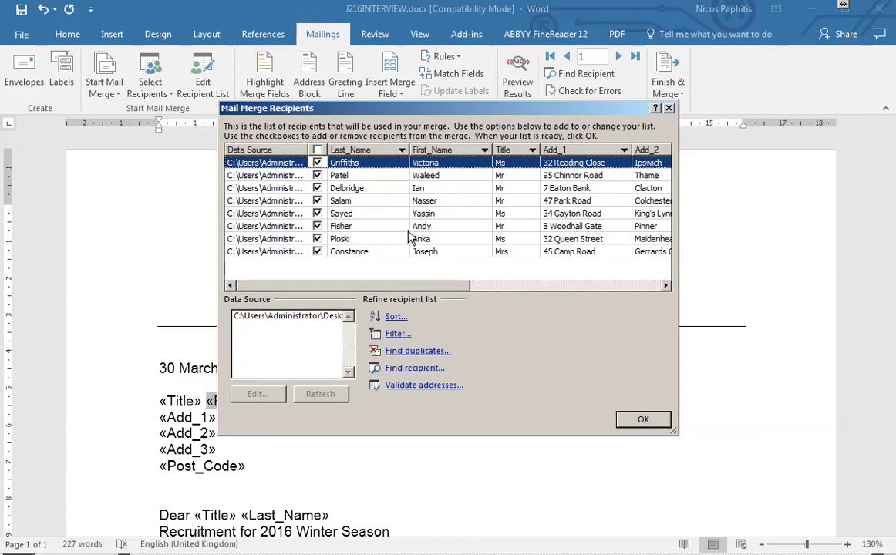
Filter recipients to Job_Role Equal to 'Ski Instructor', leaving the Ipswich, Clacton and Maidenhead applicants
{"action": "left_click", "coordinate": [393, 334]}
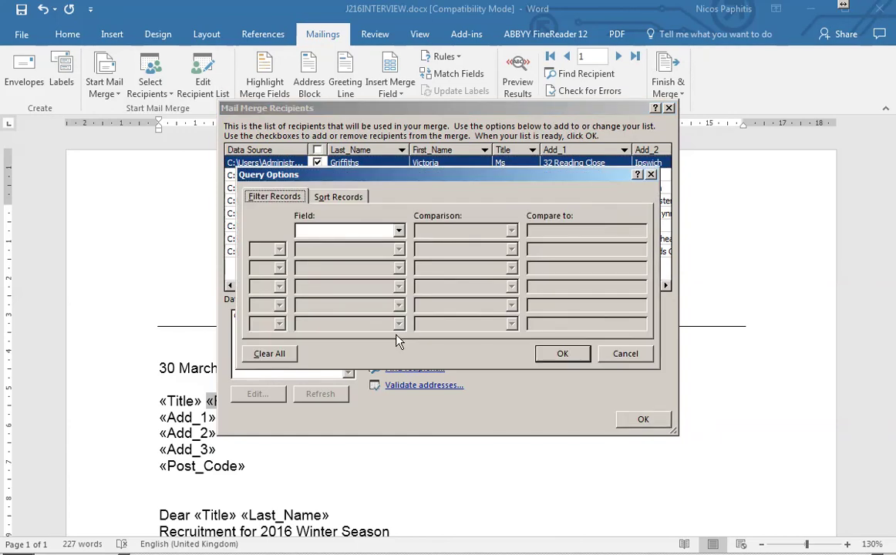
{"action": "left_click", "coordinate": [650, 174]}
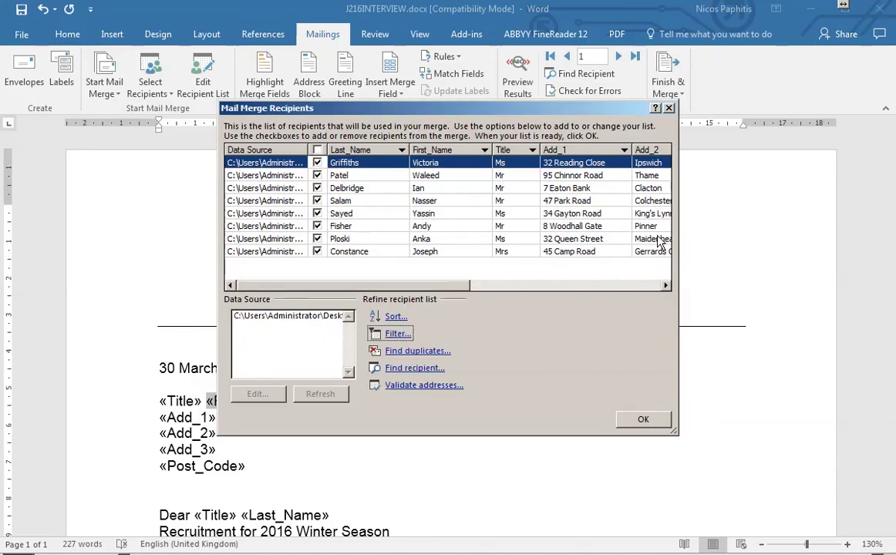
{"action": "left_click_drag", "start_coordinate": [463, 286], "coordinate": [643, 300]}
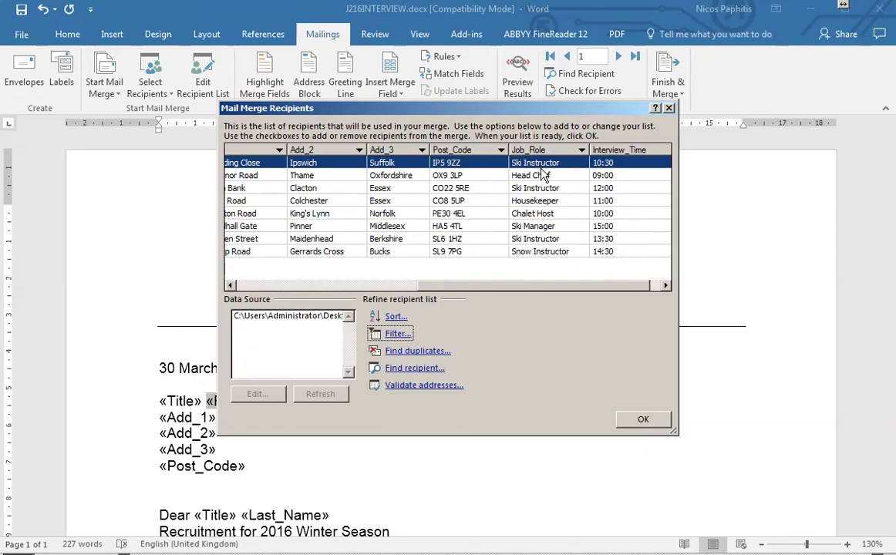
{"action": "left_click", "coordinate": [398, 334]}
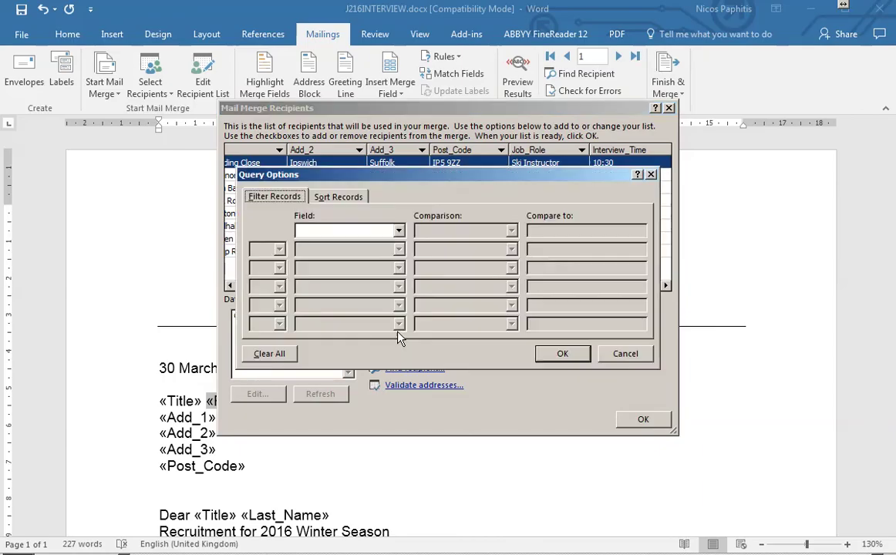
{"action": "left_click", "coordinate": [398, 231]}
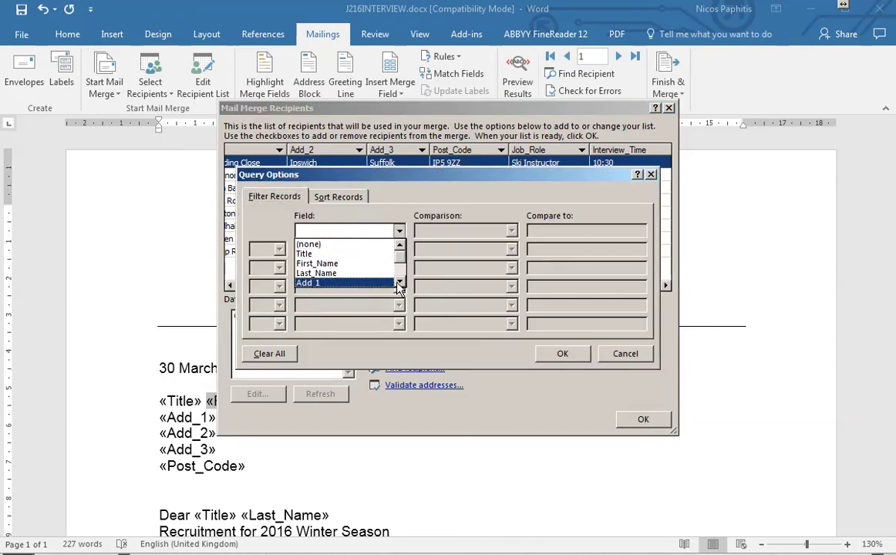
{"action": "left_click", "coordinate": [400, 284]}
{"action": "left_click", "coordinate": [401, 284]}
{"action": "left_click", "coordinate": [400, 285]}
{"action": "left_click", "coordinate": [400, 285]}
{"action": "left_click", "coordinate": [347, 273]}
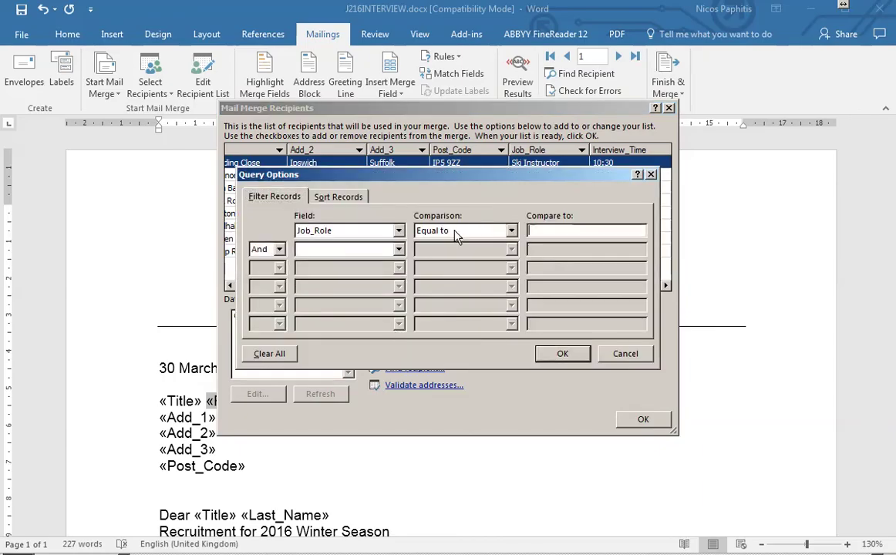
{"action": "left_click", "coordinate": [546, 230]}
{"action": "type", "text": "Ski Instructor"}
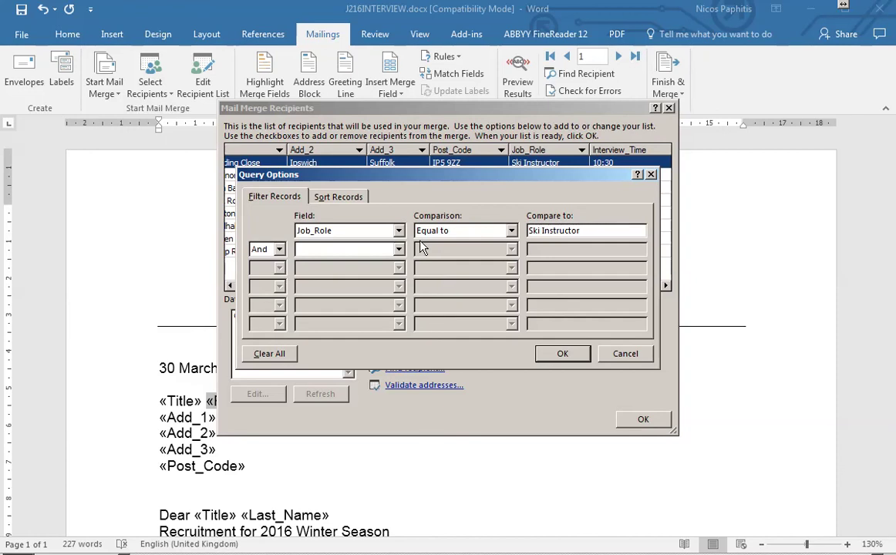
{"action": "left_click", "coordinate": [564, 354]}
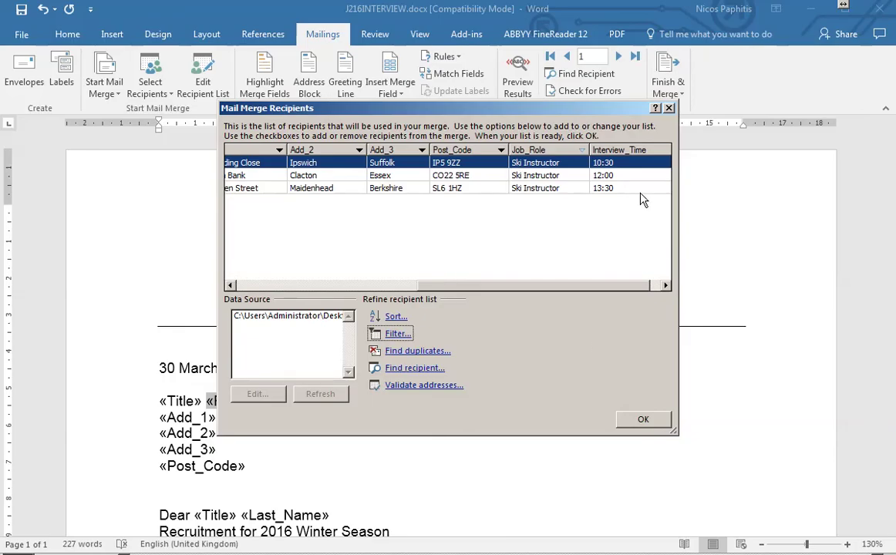
Reopen the Job_Role = Ski Instructor filter, positioned so the three recipient rows stay visible
{"action": "left_click_drag", "start_coordinate": [435, 285], "coordinate": [455, 293]}
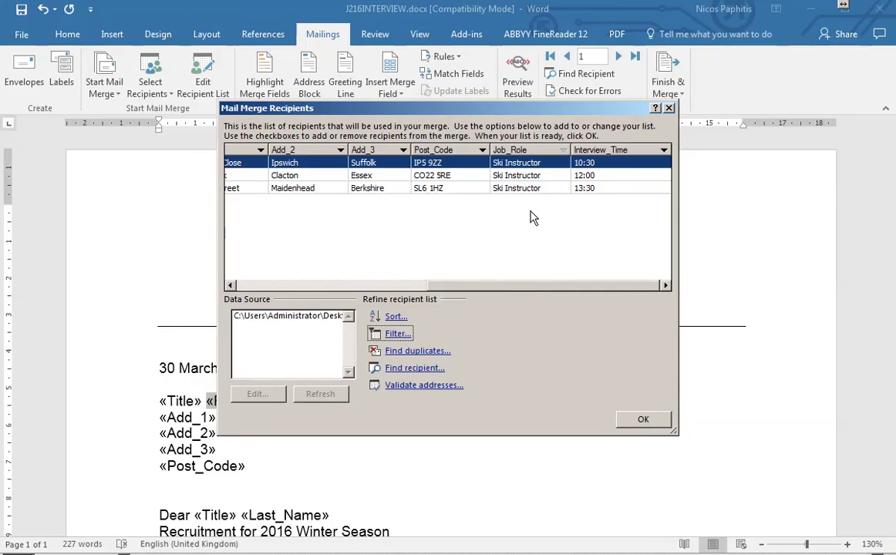
{"action": "left_click_drag", "start_coordinate": [499, 287], "coordinate": [286, 286]}
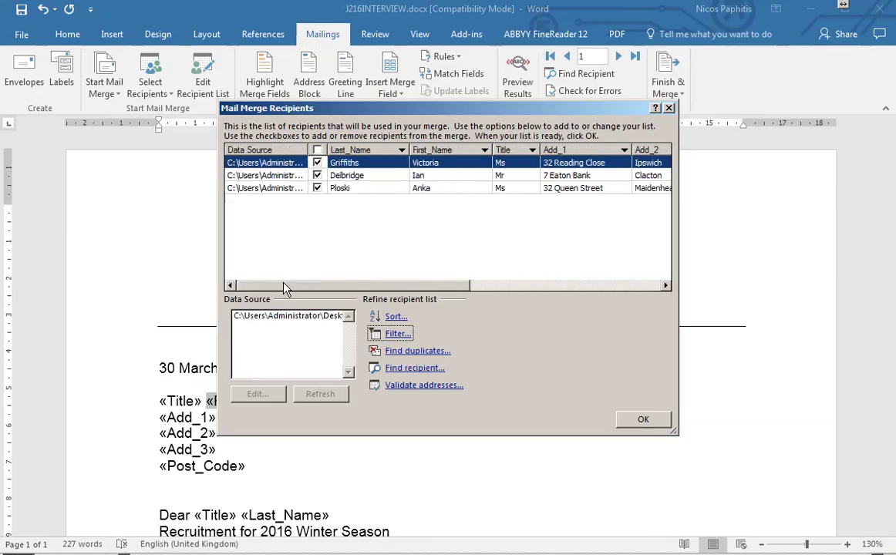
{"action": "left_click_drag", "start_coordinate": [427, 290], "coordinate": [460, 290]}
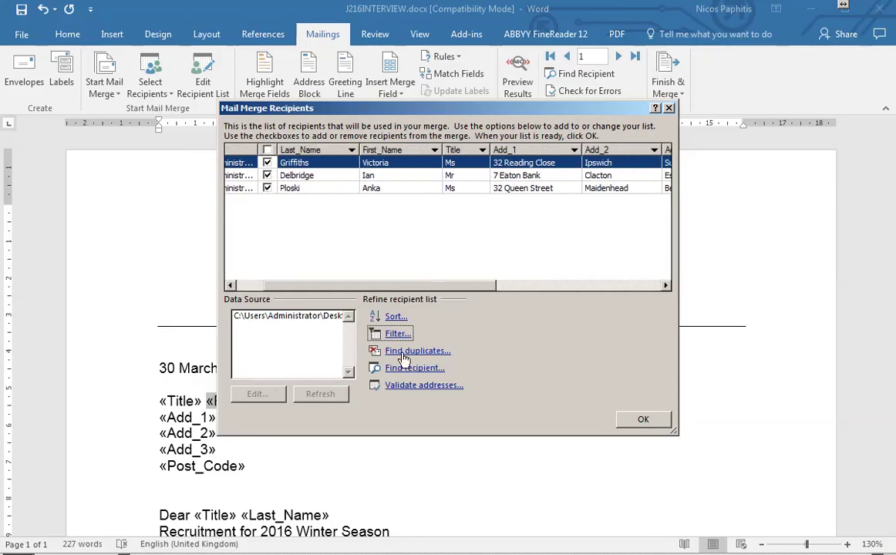
{"action": "left_click", "coordinate": [398, 334]}
{"action": "left_click_drag", "start_coordinate": [427, 178], "coordinate": [618, 239]}
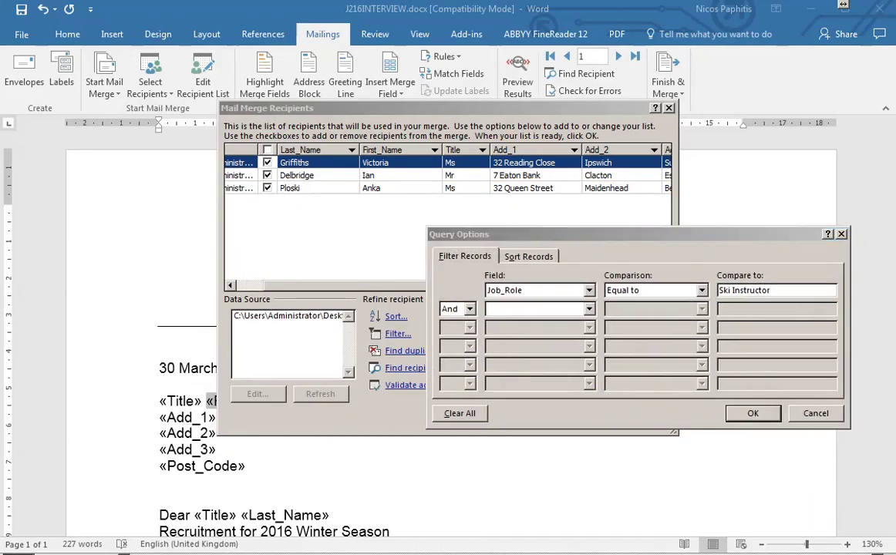
{"action": "key", "text": "alt+Tab"}
Snip the Ski Instructor filter with its three recipients, then close Query Options and the recipient list
{"action": "left_click", "coordinate": [82, 122]}
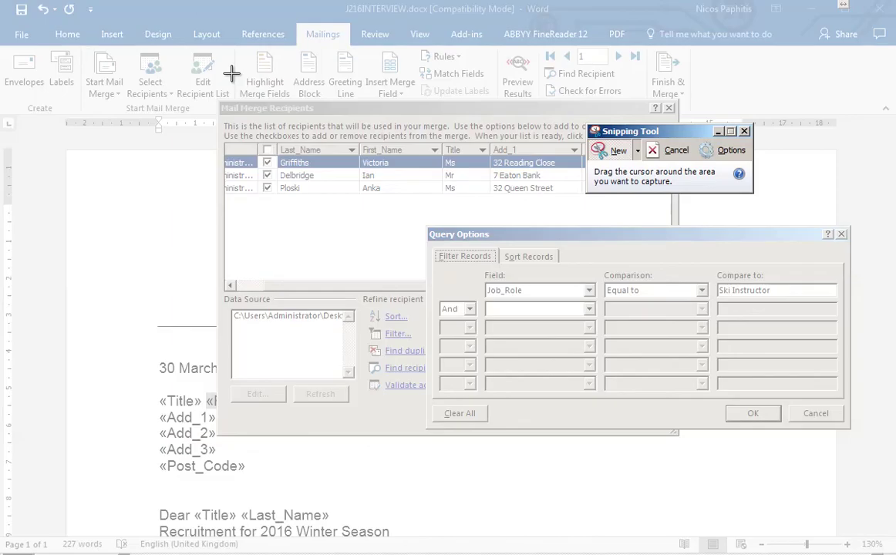
{"action": "left_click_drag", "start_coordinate": [215, 96], "coordinate": [859, 452]}
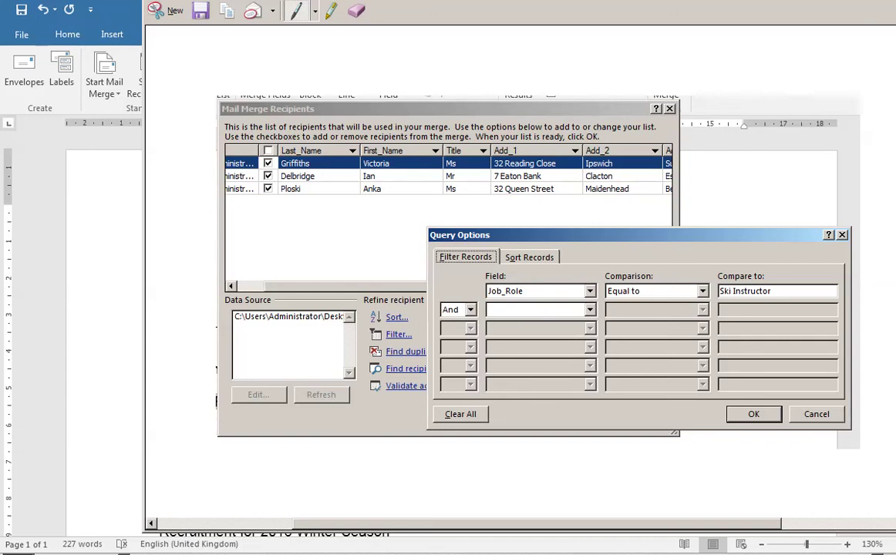
{"action": "left_click_drag", "start_coordinate": [710, 2], "coordinate": [498, 87]}
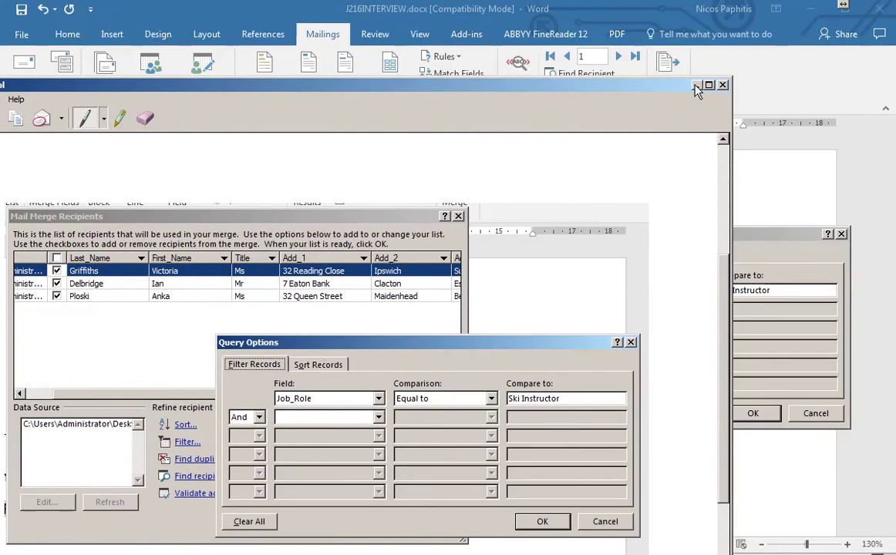
{"action": "left_click", "coordinate": [696, 87]}
{"action": "left_click", "coordinate": [796, 415]}
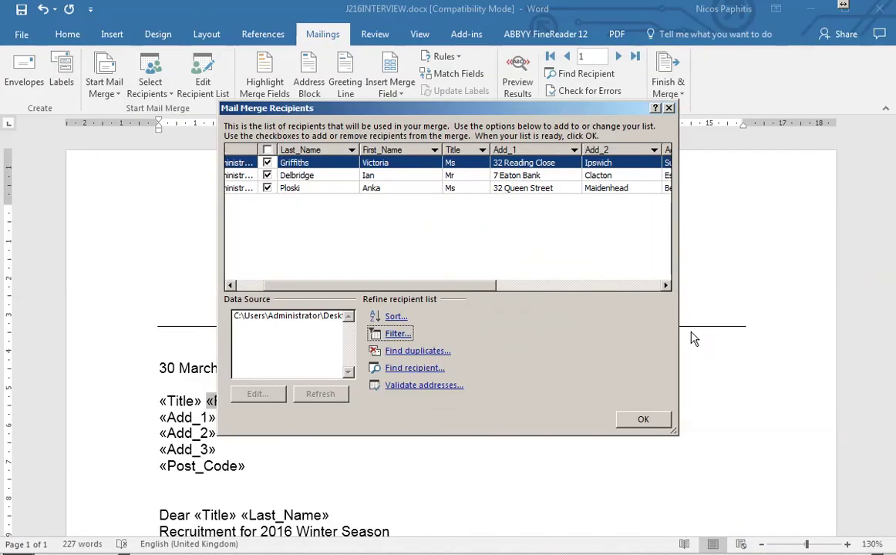
{"action": "left_click", "coordinate": [643, 421]}
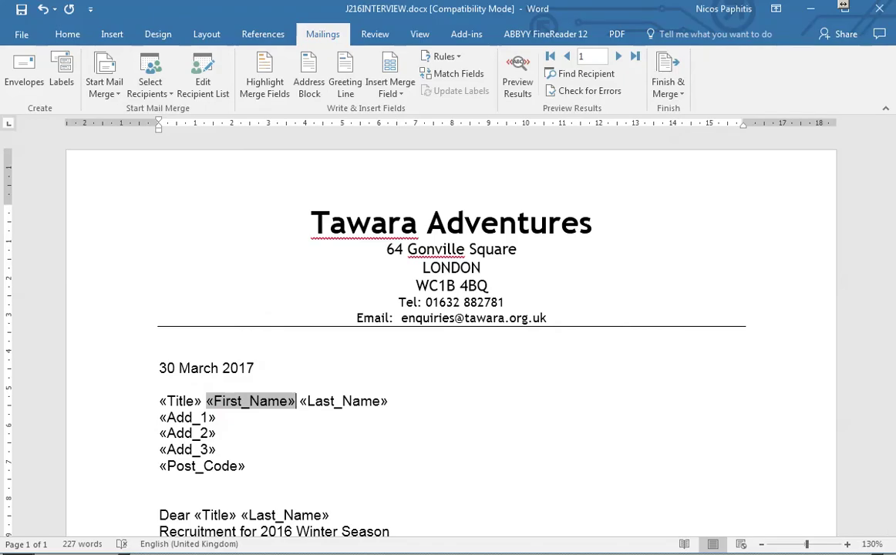
{"action": "key", "text": "alt+Tab"}
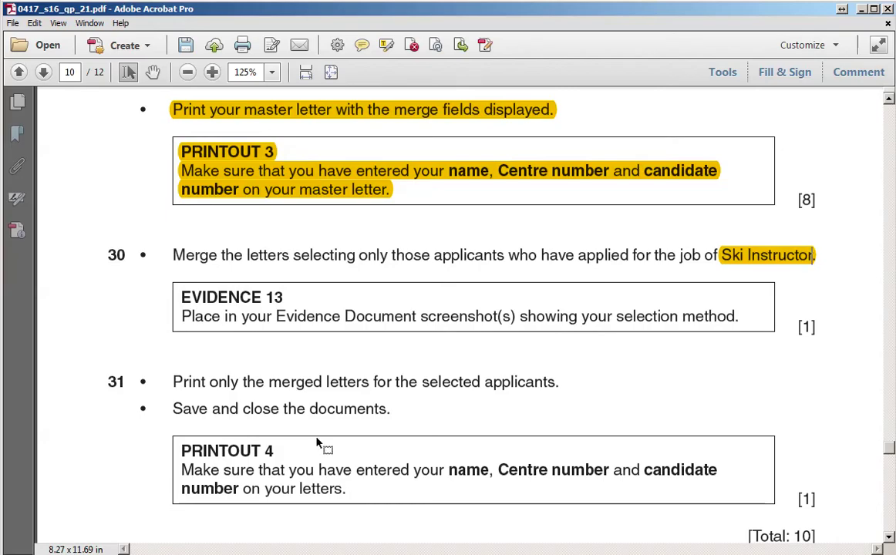
{"action": "scroll", "coordinate": [397, 383], "scroll_direction": "down", "scroll_amount": 2}
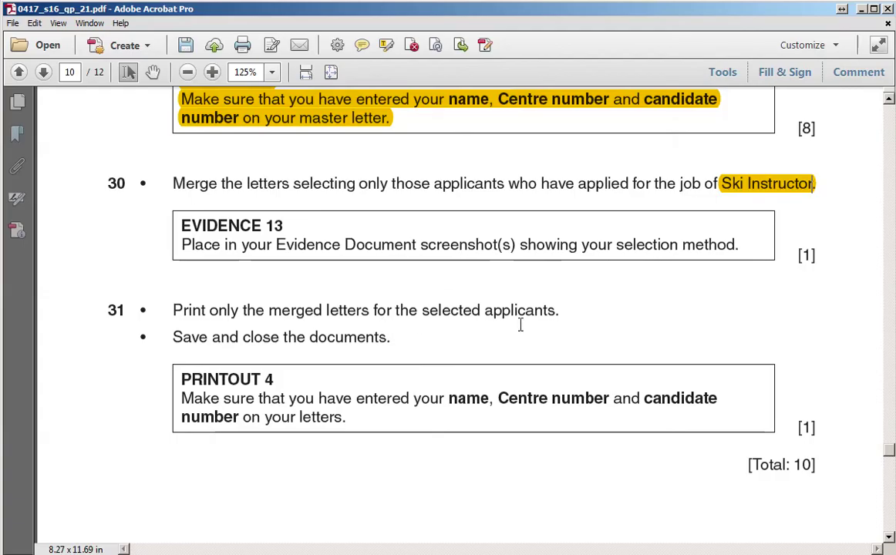
{"action": "scroll", "coordinate": [430, 362], "scroll_direction": "down", "scroll_amount": 3}
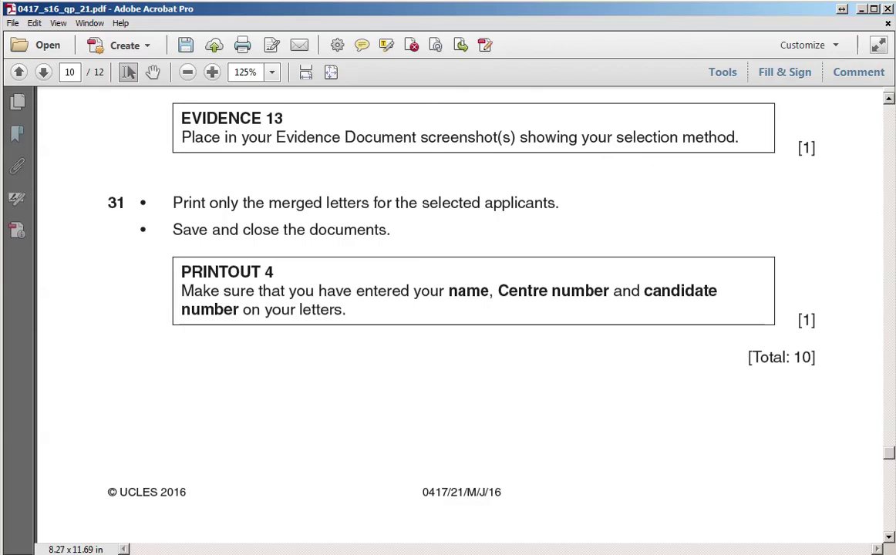
{"action": "key", "text": "alt+Tab"}
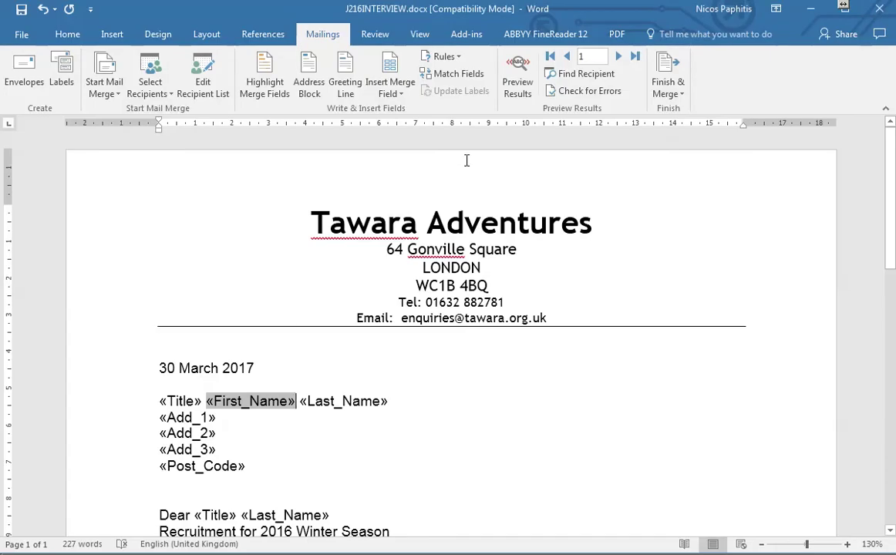
Merge all filtered records into individual letters in a new Letters1 document
{"action": "left_click", "coordinate": [679, 95]}
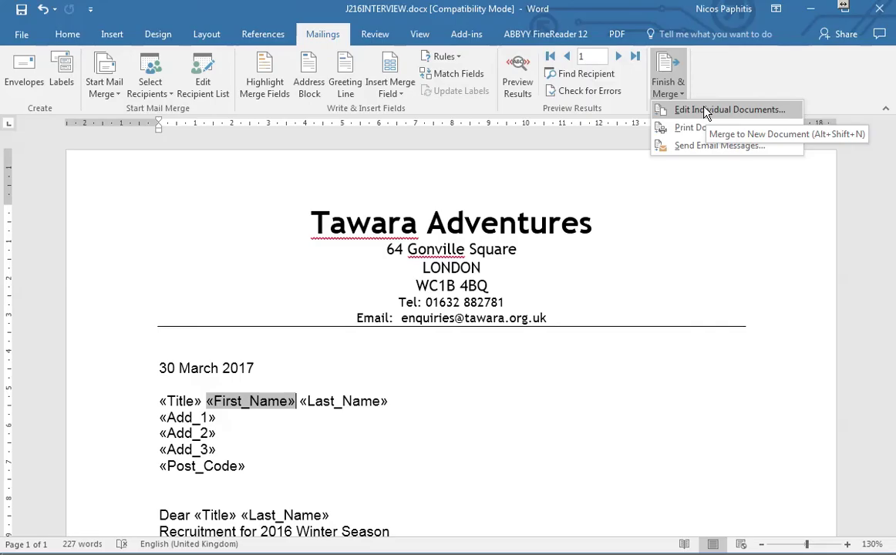
{"action": "left_click", "coordinate": [706, 112]}
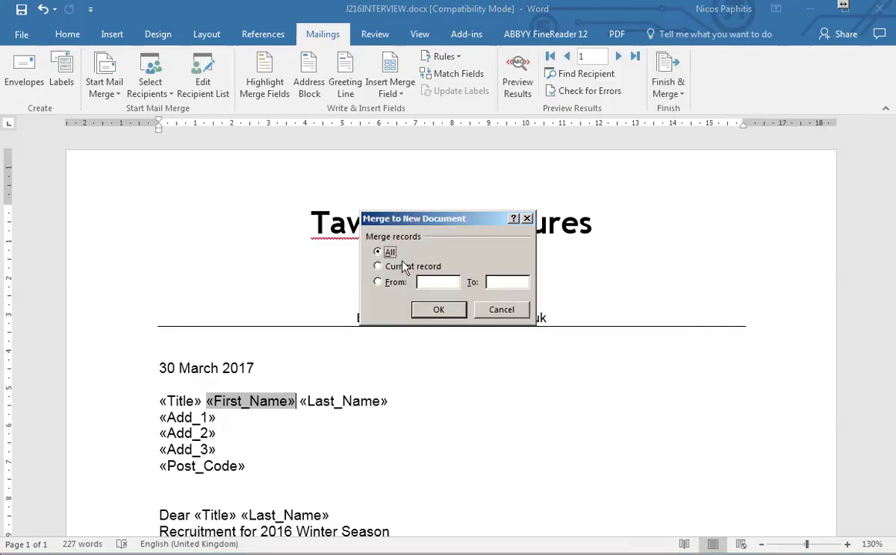
{"action": "left_click", "coordinate": [438, 309]}
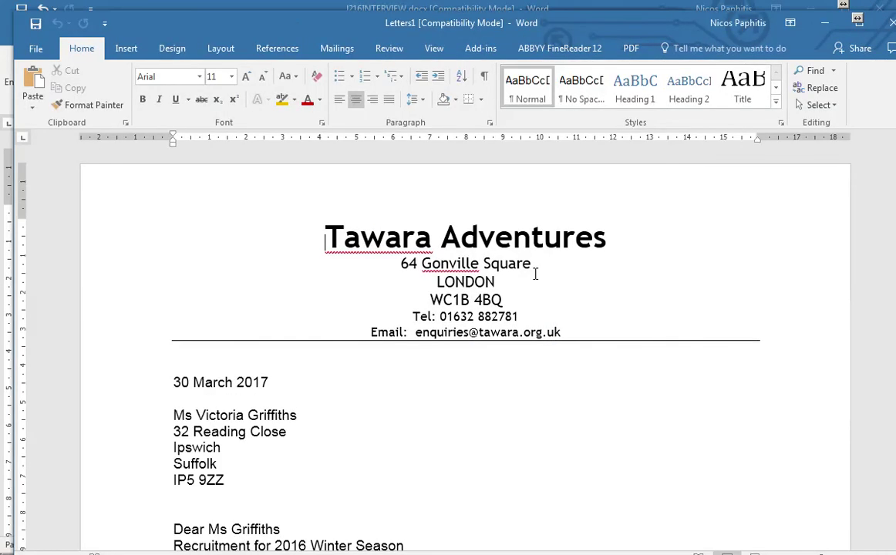
Scroll through the three merged Ski Instructor letters in Letters1
{"action": "scroll", "coordinate": [447, 279], "scroll_direction": "down", "scroll_amount": 3}
{"action": "scroll", "coordinate": [494, 285], "scroll_direction": "up", "scroll_amount": 3}
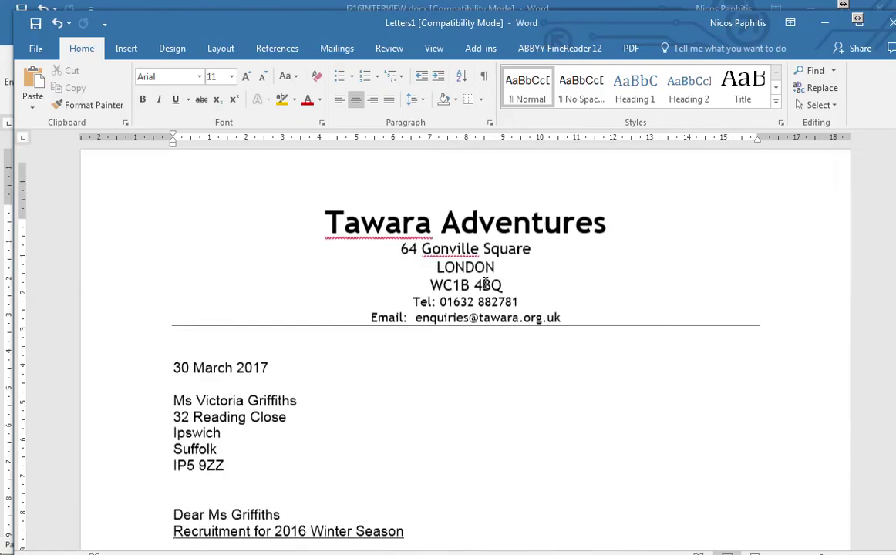
{"action": "scroll", "coordinate": [486, 282], "scroll_direction": "down", "scroll_amount": 14}
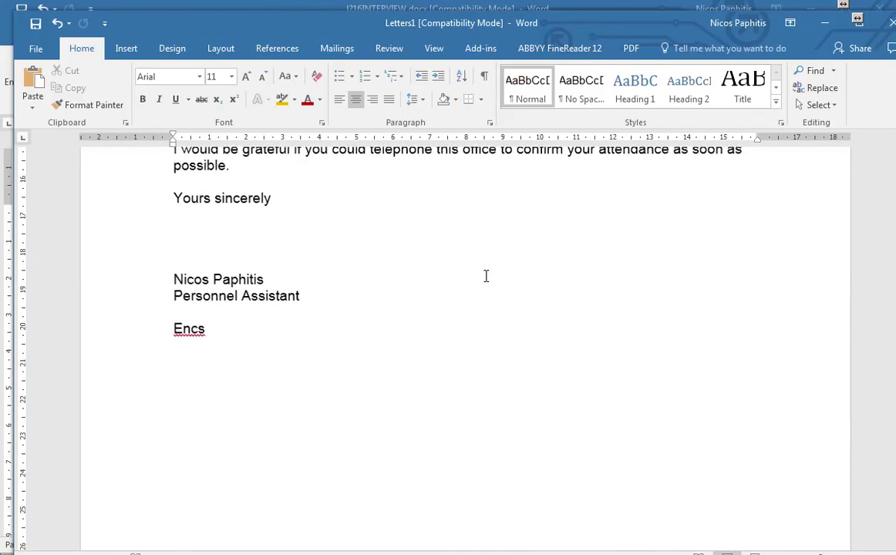
{"action": "scroll", "coordinate": [486, 276], "scroll_direction": "down", "scroll_amount": 8, "text": "ctrl"}
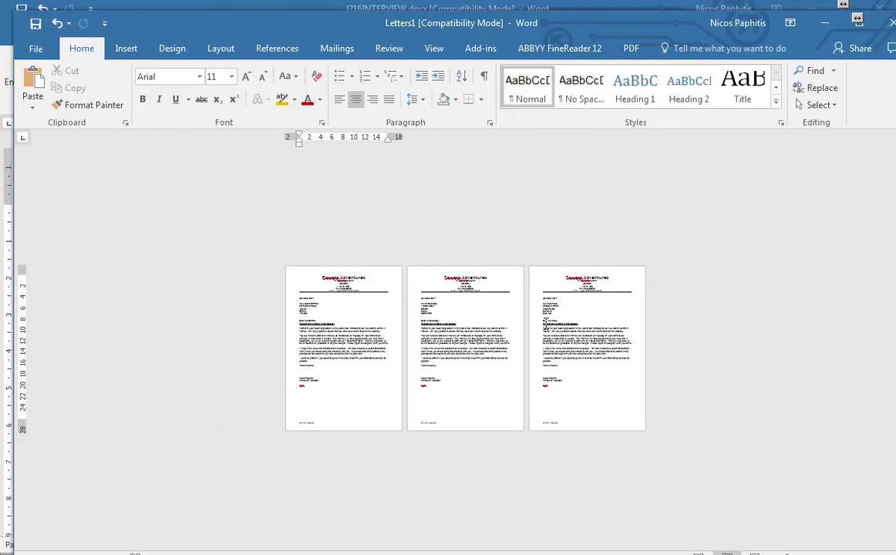
{"action": "scroll", "coordinate": [543, 321], "scroll_direction": "up", "scroll_amount": 4, "text": "ctrl"}
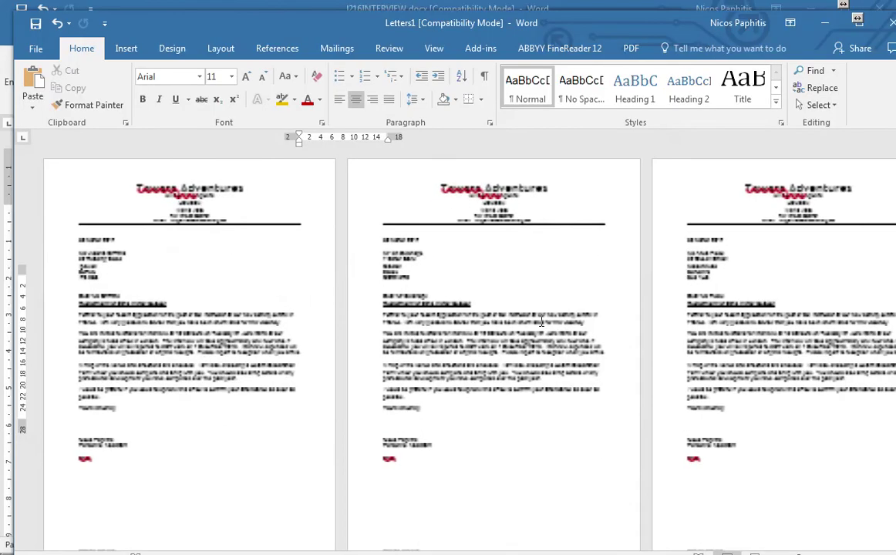
{"action": "scroll", "coordinate": [543, 321], "scroll_direction": "down", "scroll_amount": 2, "text": "ctrl"}
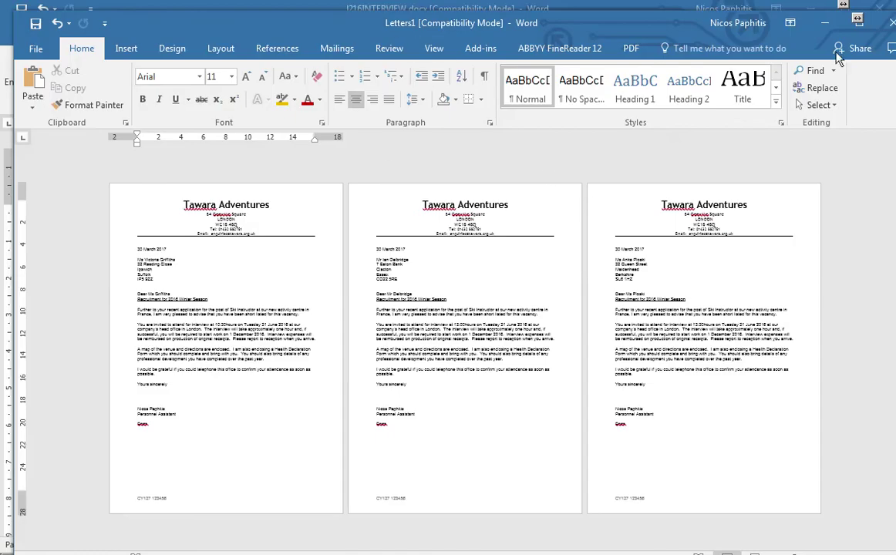
Close Letters1 without saving and bring up Finish & Merge on the J216INTERVIEW letter
{"action": "left_click", "coordinate": [885, 23]}
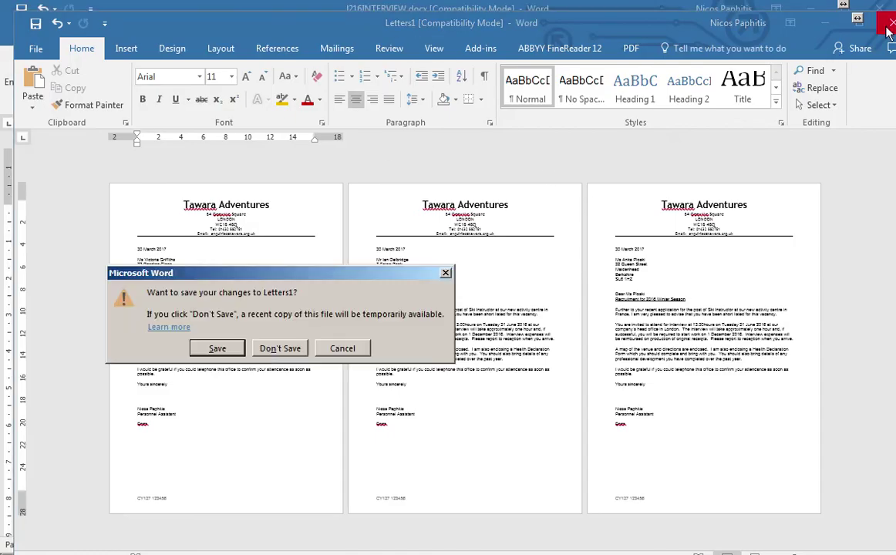
{"action": "left_click", "coordinate": [280, 348]}
{"action": "left_click", "coordinate": [669, 86]}
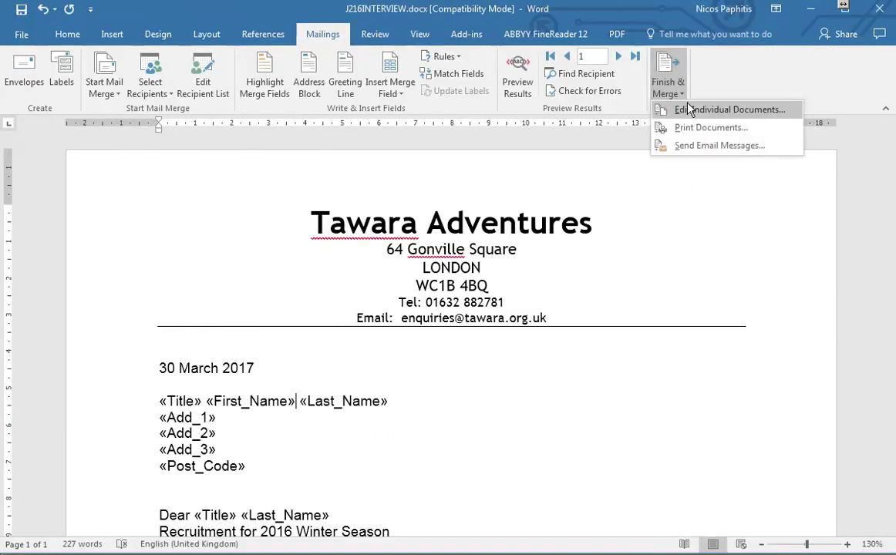